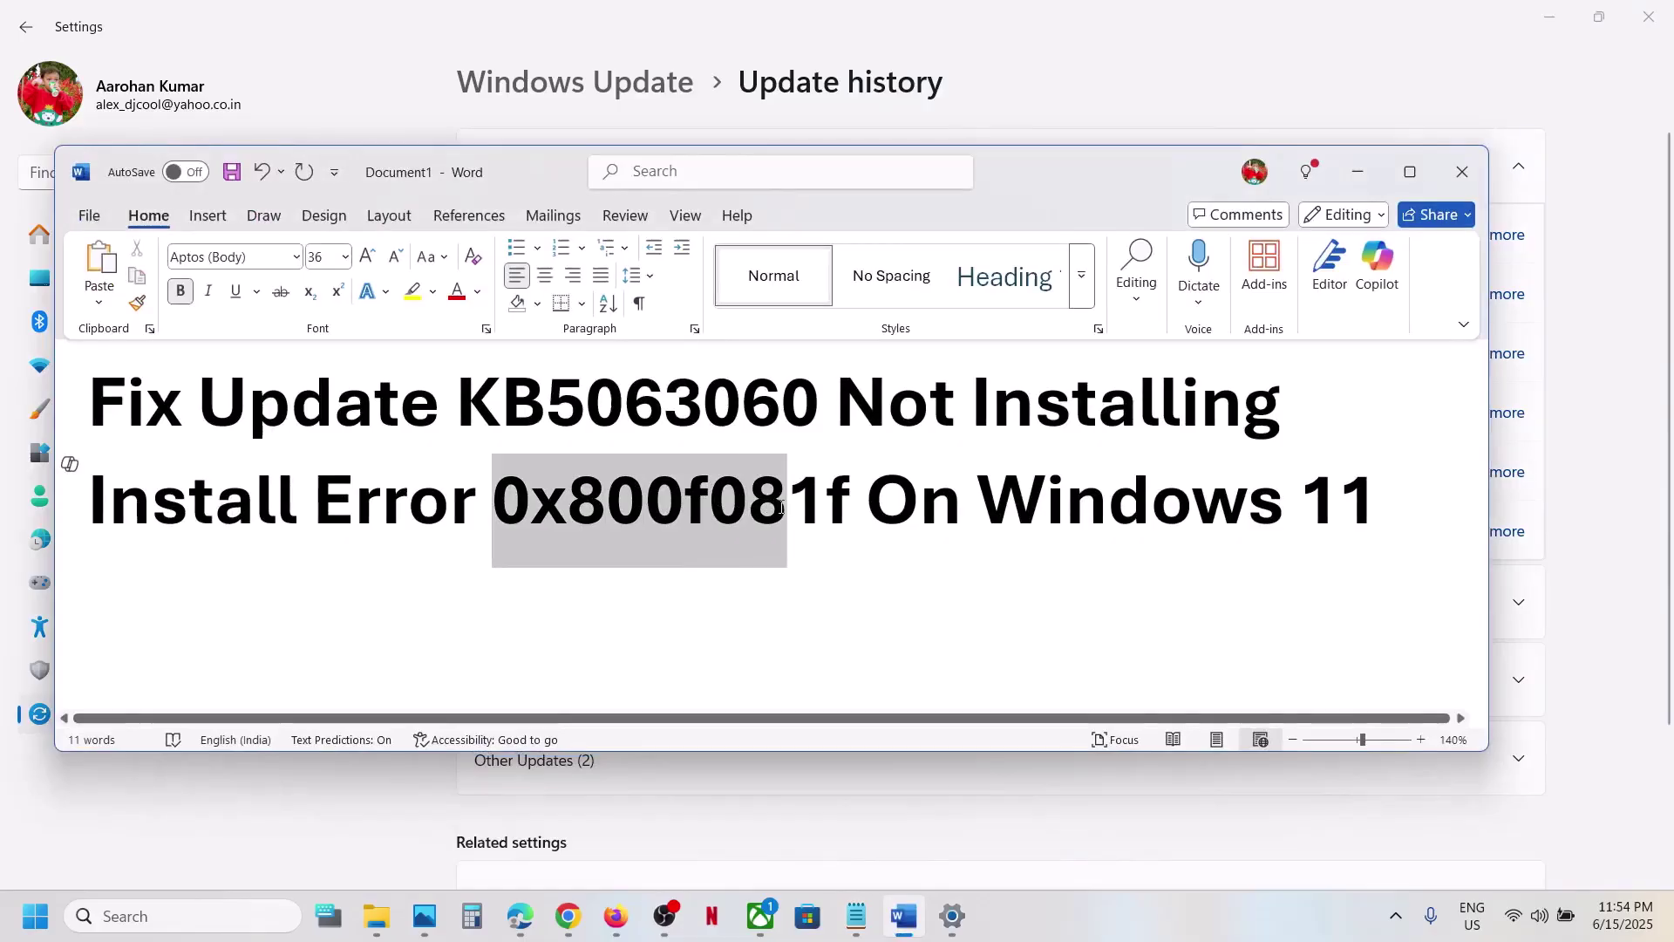
# Pause Windows updates for one week and resume them.
pyautogui.click(1296, 92)
pyautogui.click(1118, 937)
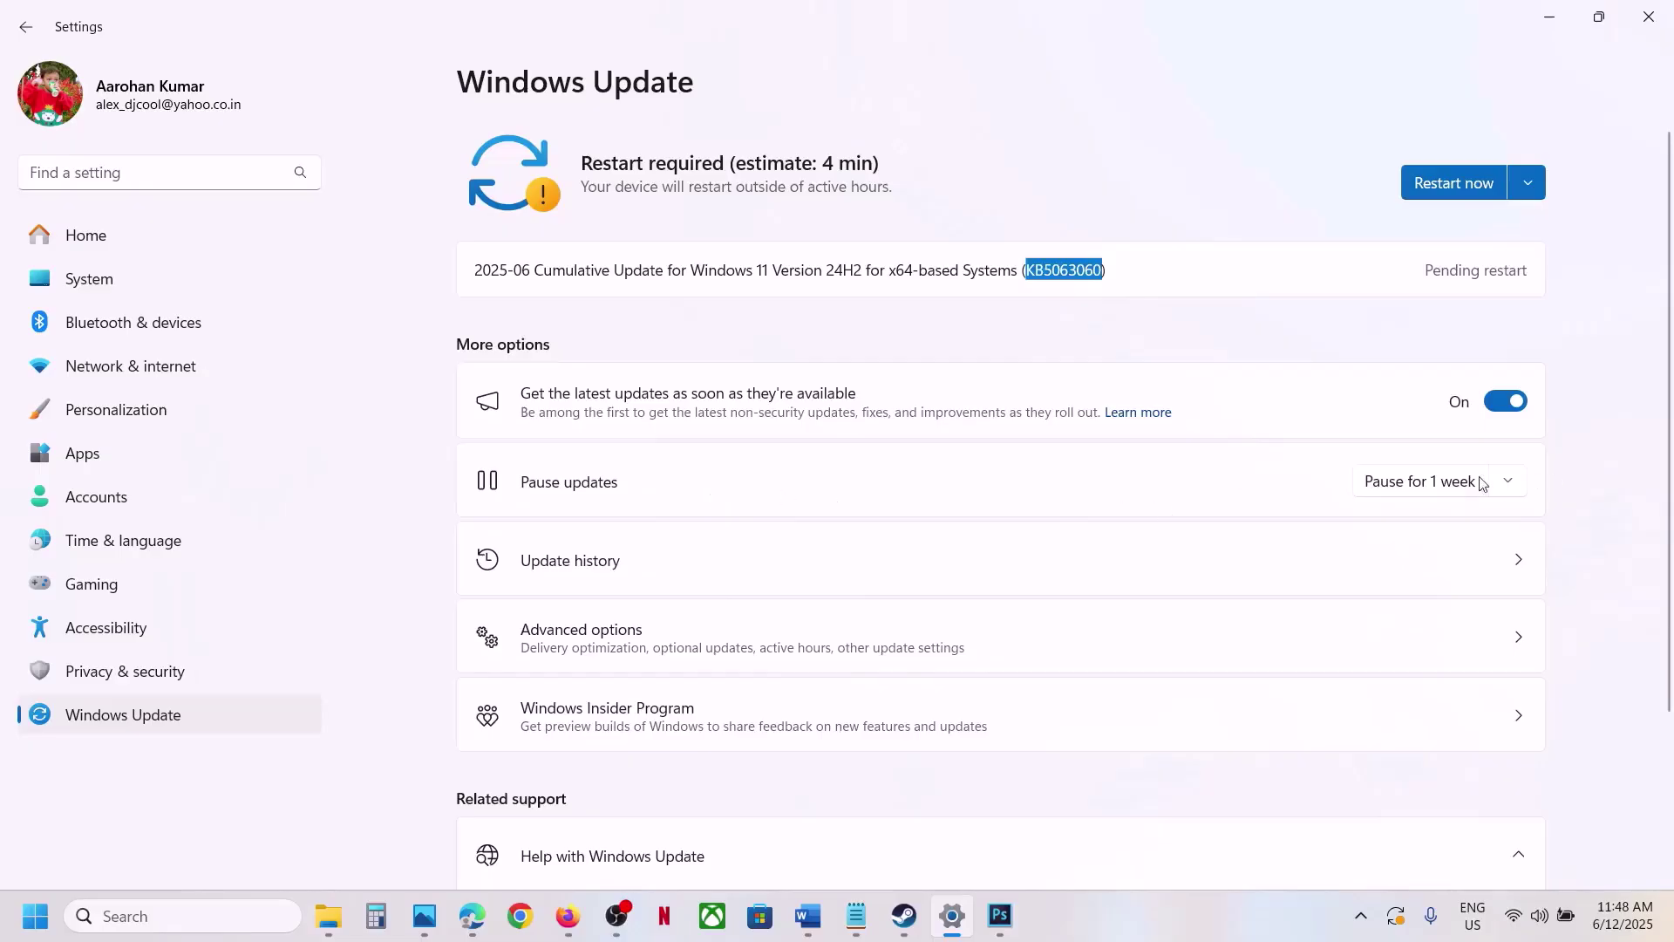
pyautogui.click(1401, 494)
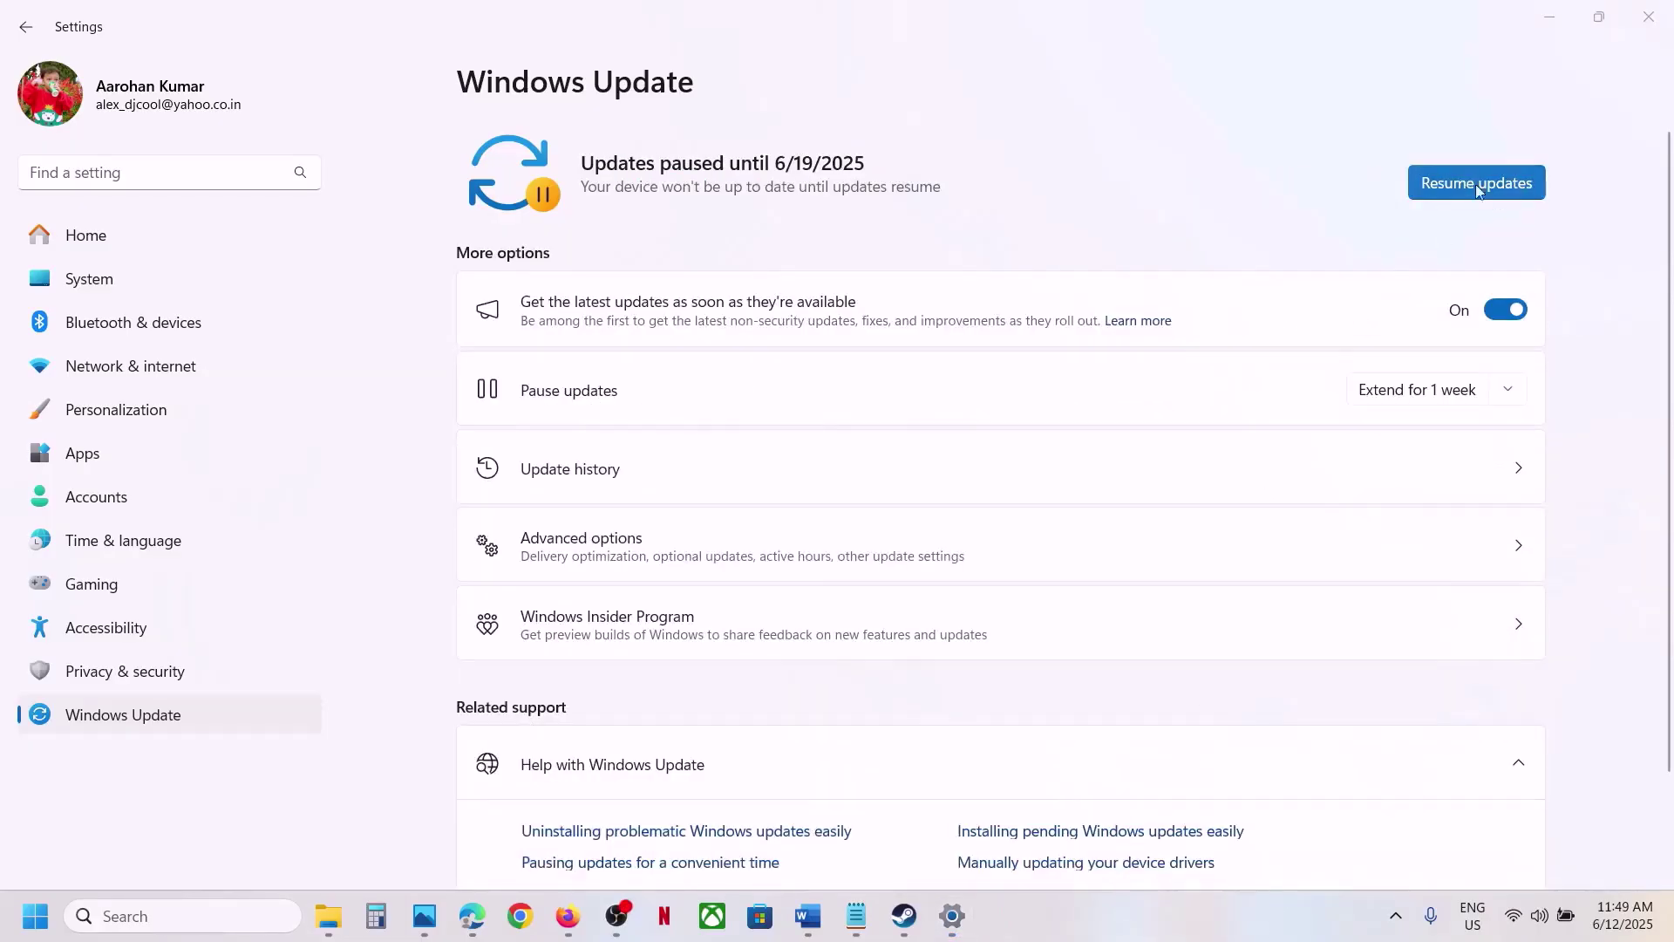
pyautogui.click(1472, 186)
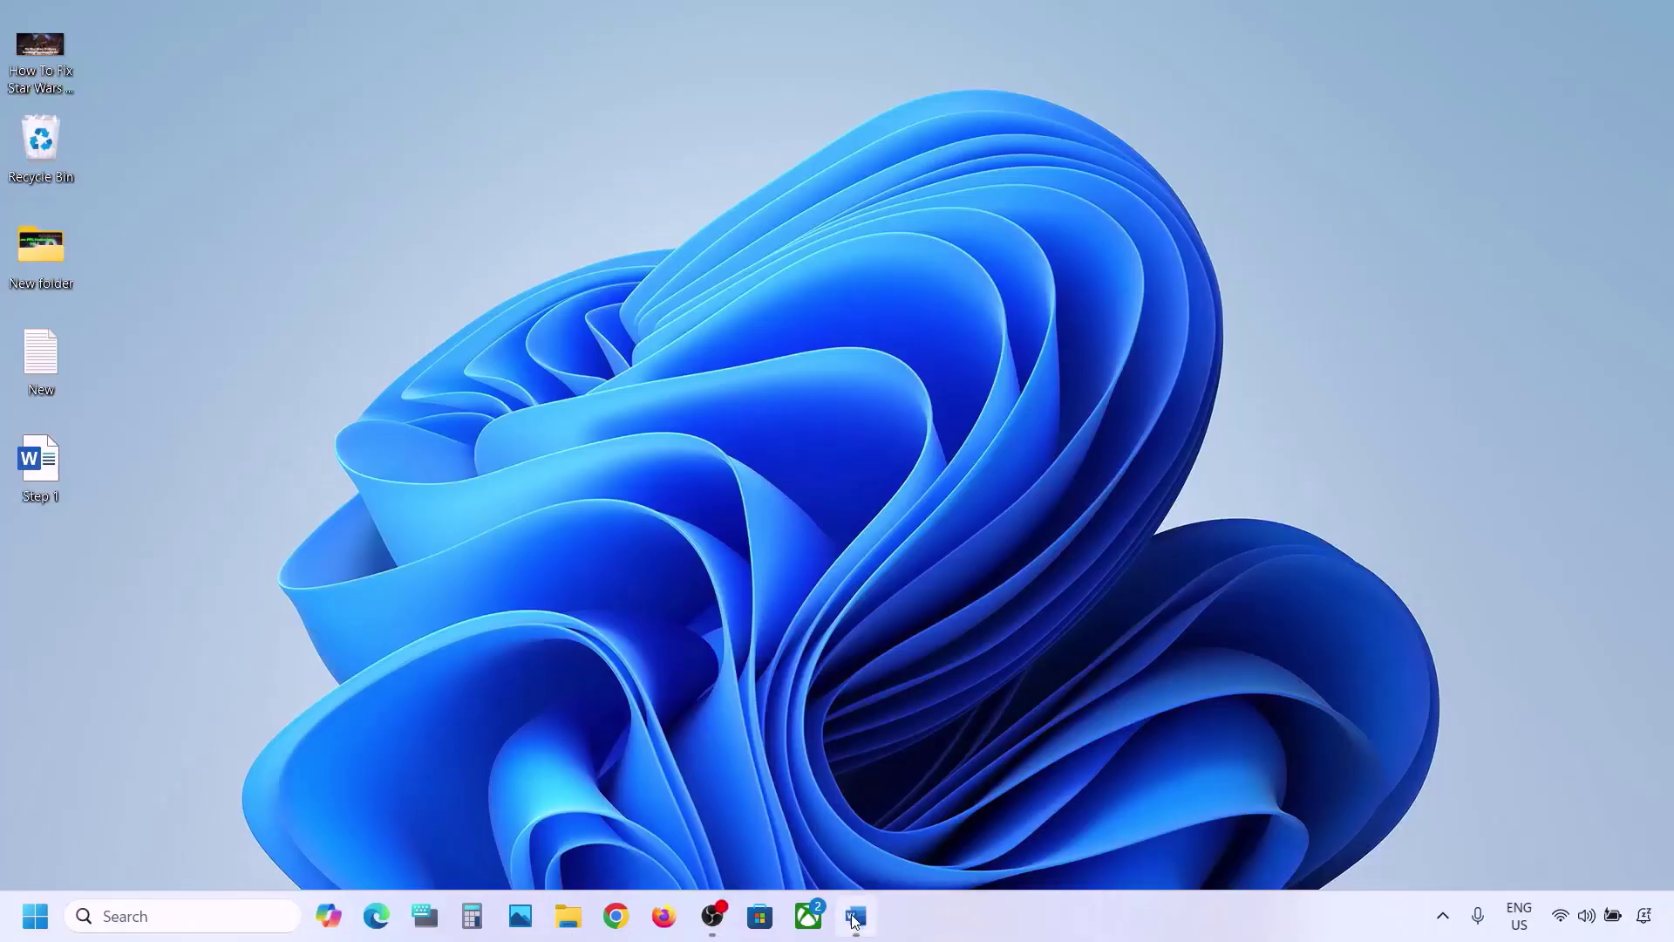
# Highlight the "Start App Readiness Service" instruction in the Word notes and open the Services console.
pyautogui.click(855, 917)
pyautogui.moveTo(267, 349); pyautogui.dragTo(850, 349)
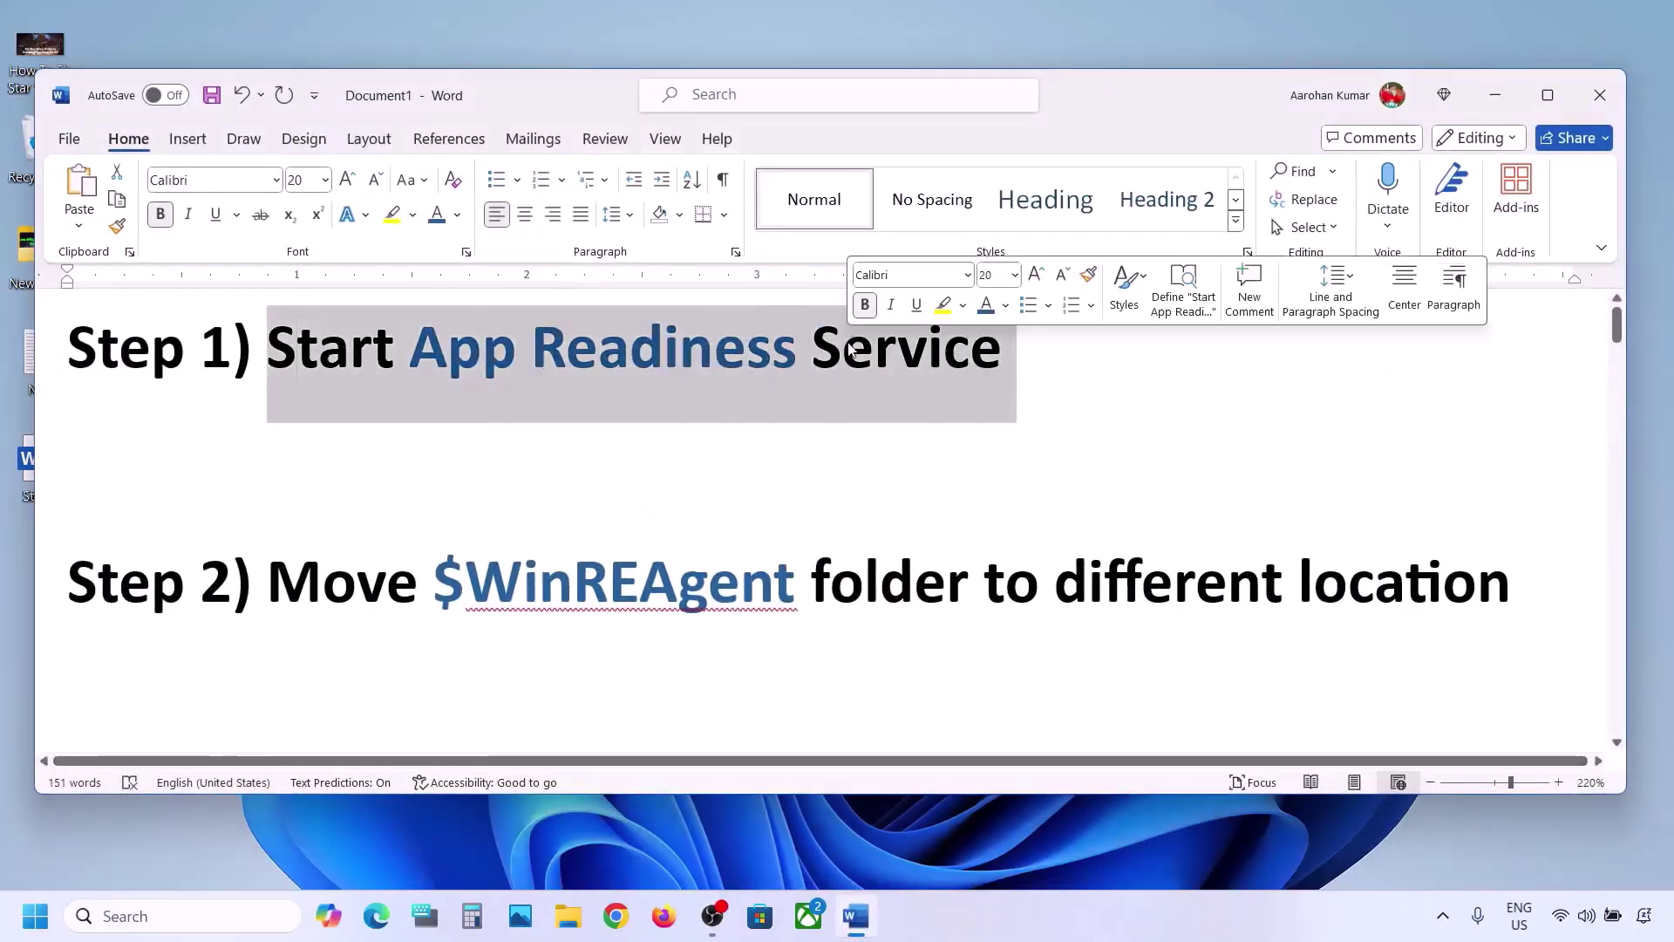
pyautogui.click(131, 914)
pyautogui.write('se')
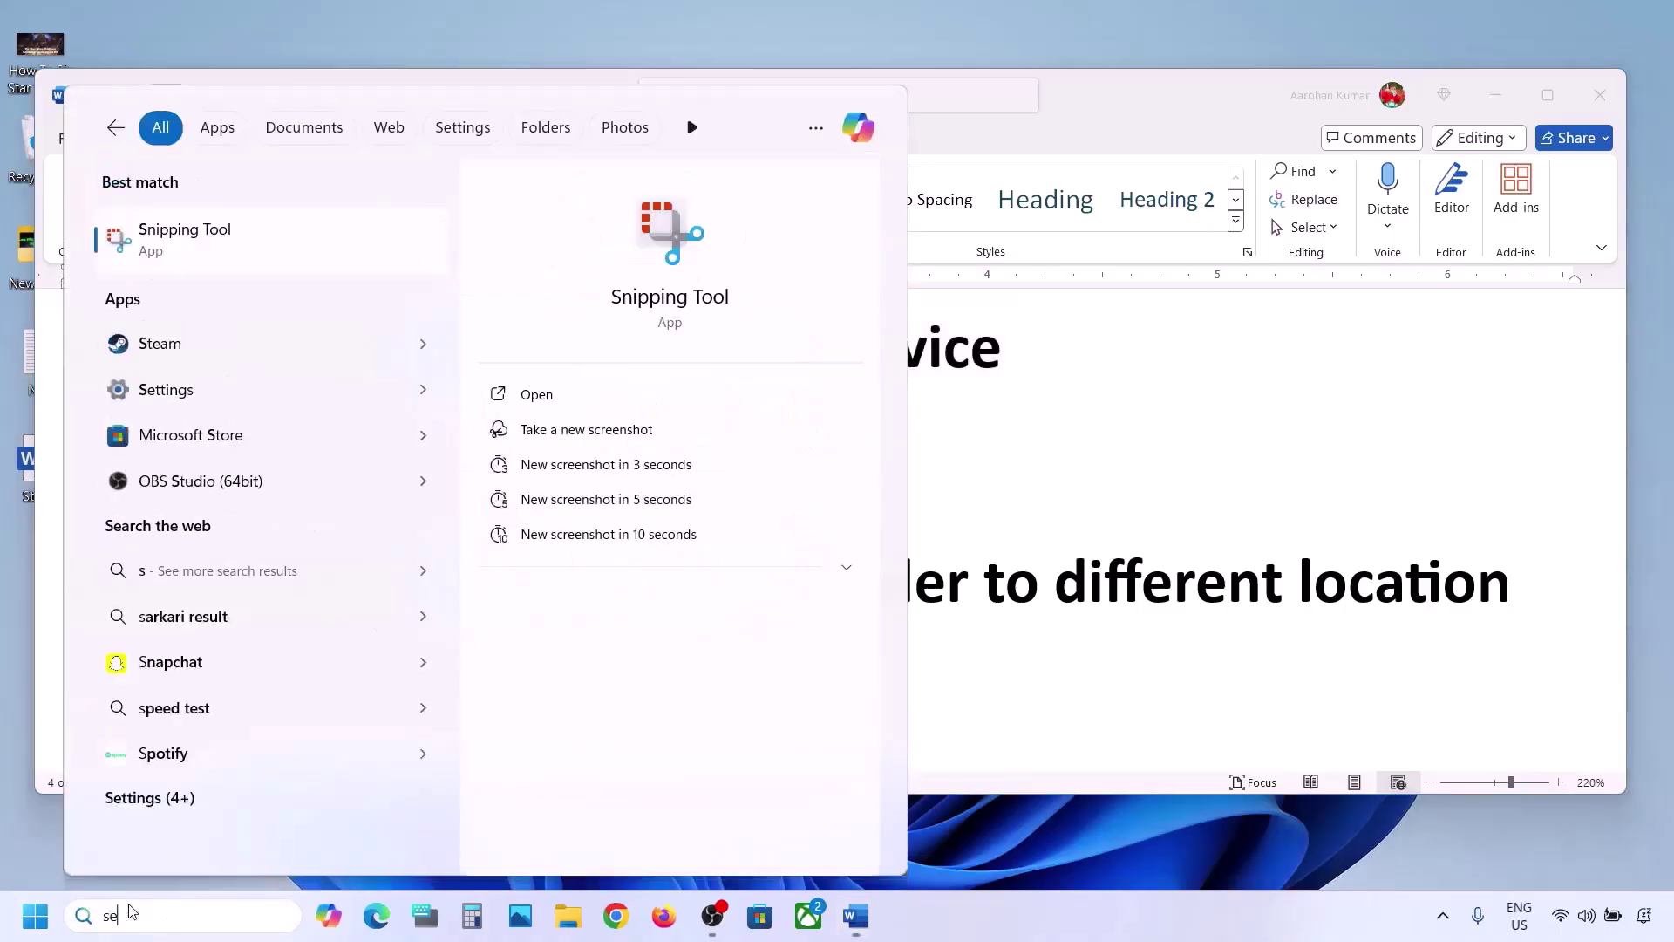
pyautogui.write('rvices')
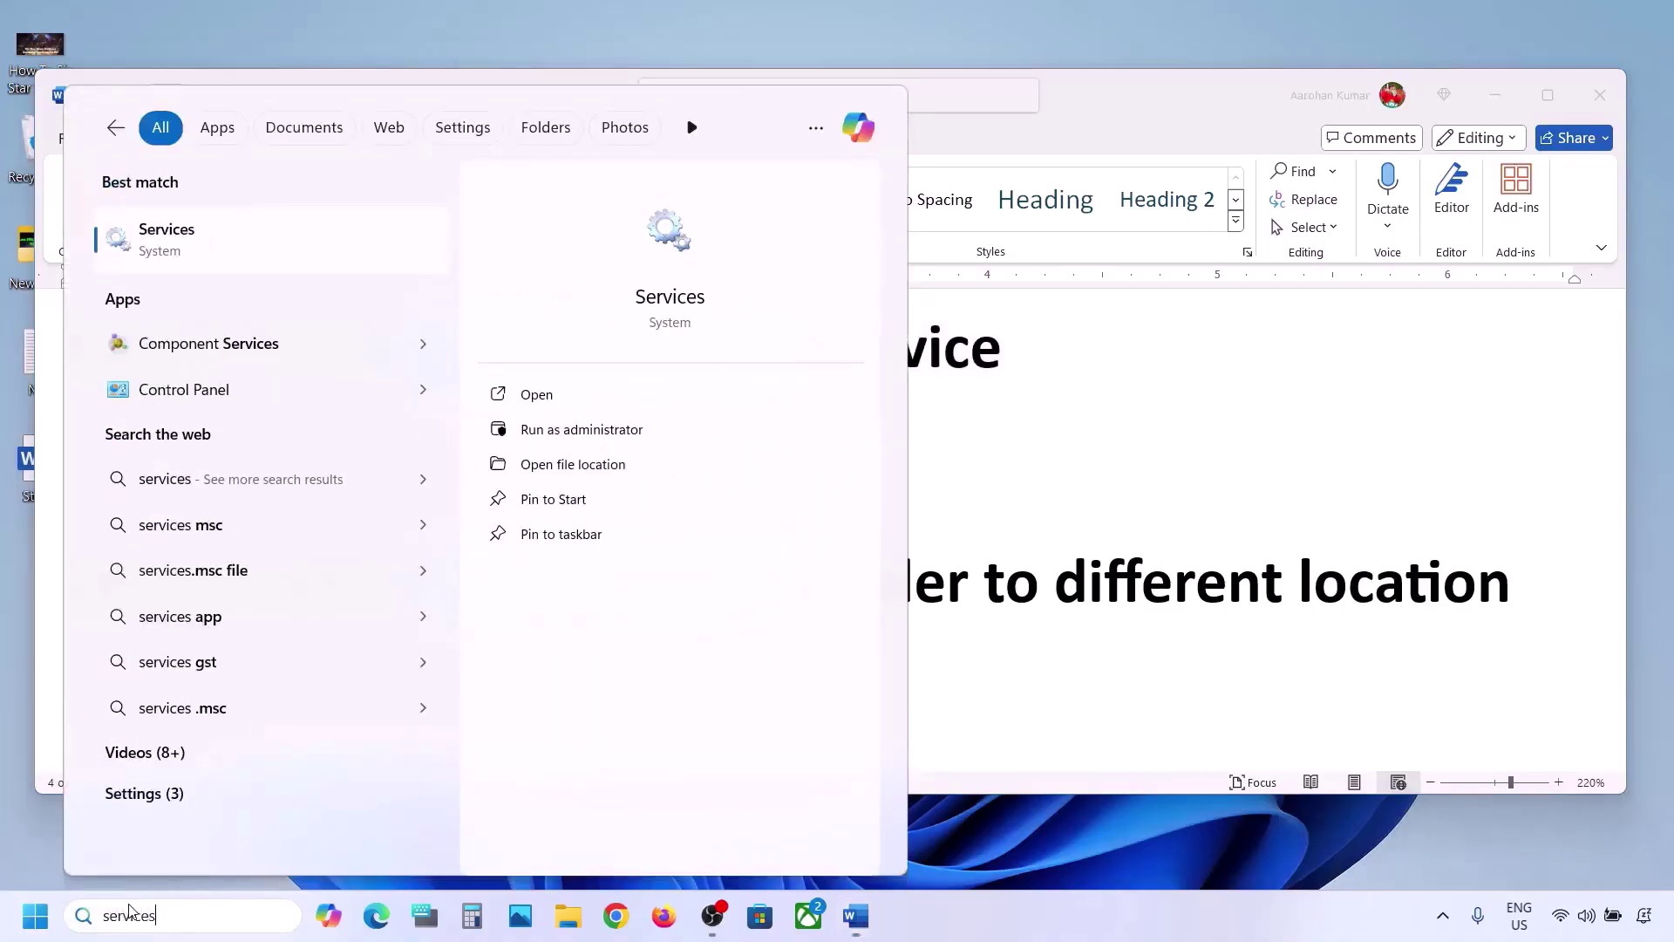
pyautogui.click(212, 254)
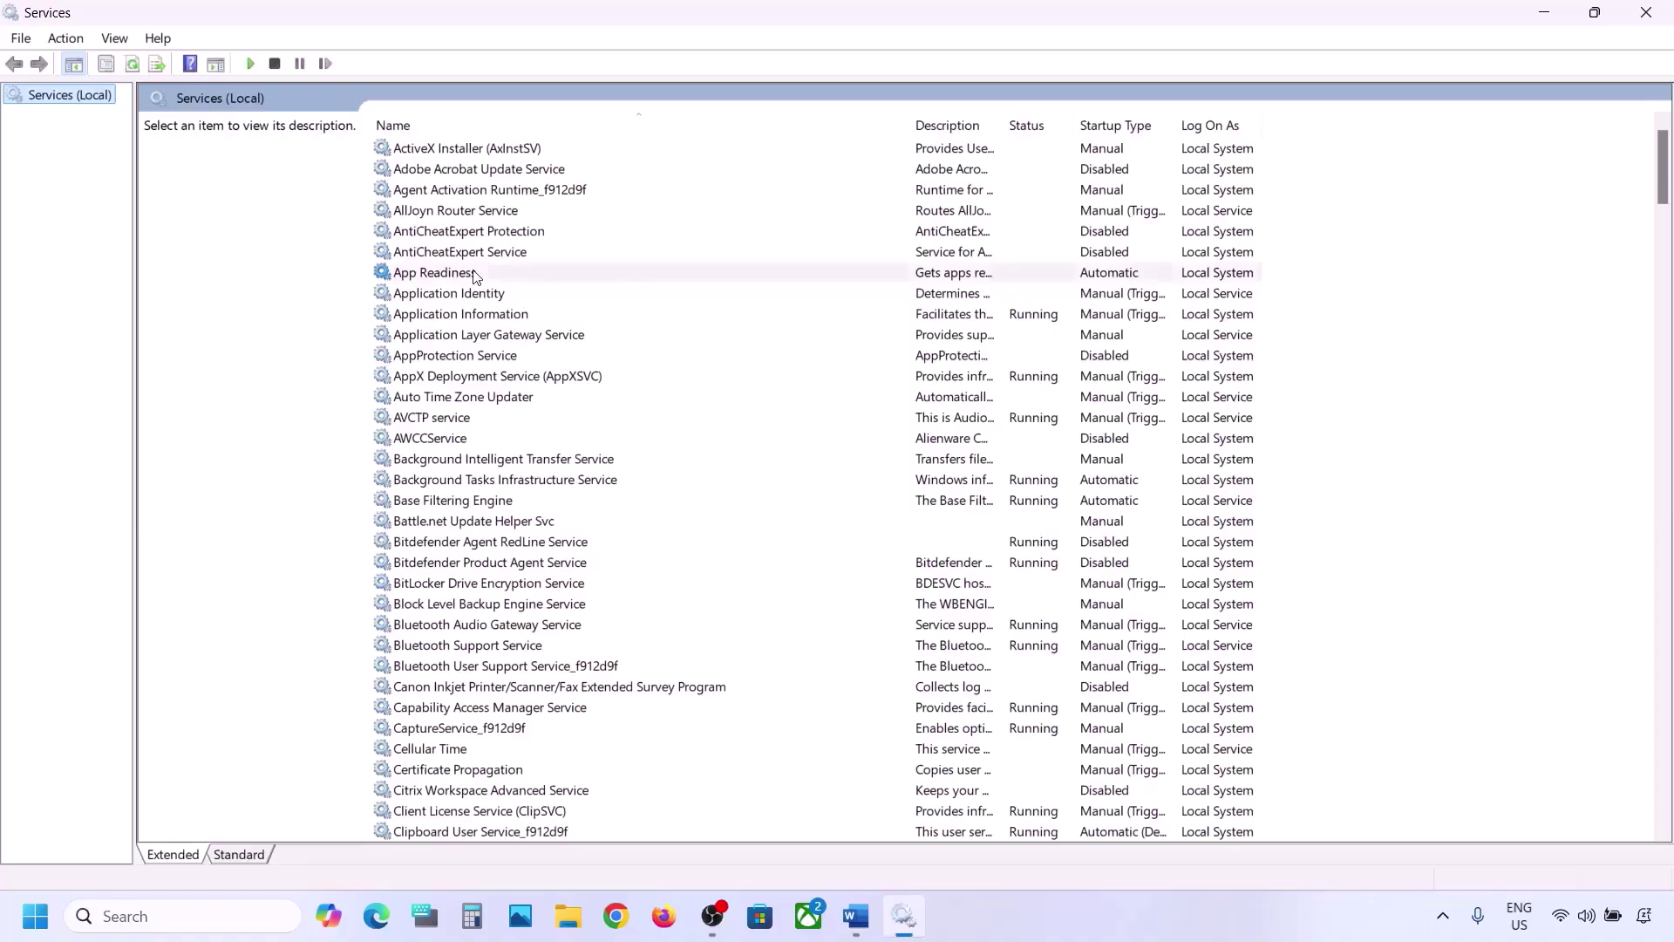
# Set the App Readiness service's startup type to Automatic and start the service.
pyautogui.click(475, 274)
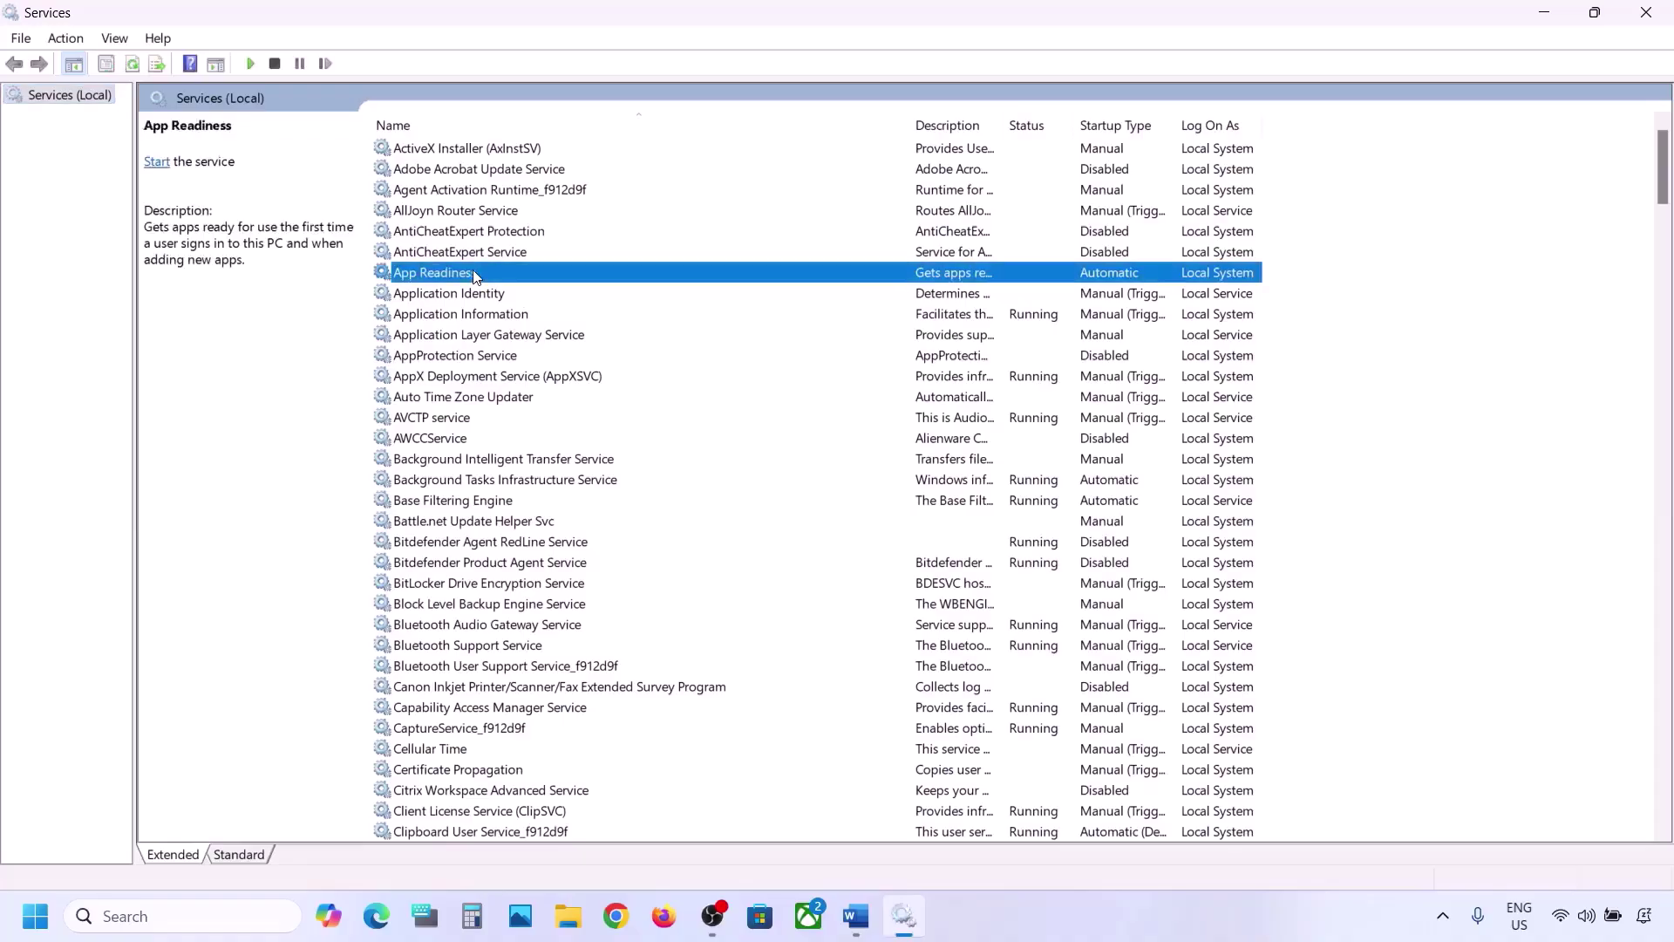
pyautogui.doubleClick(521, 274)
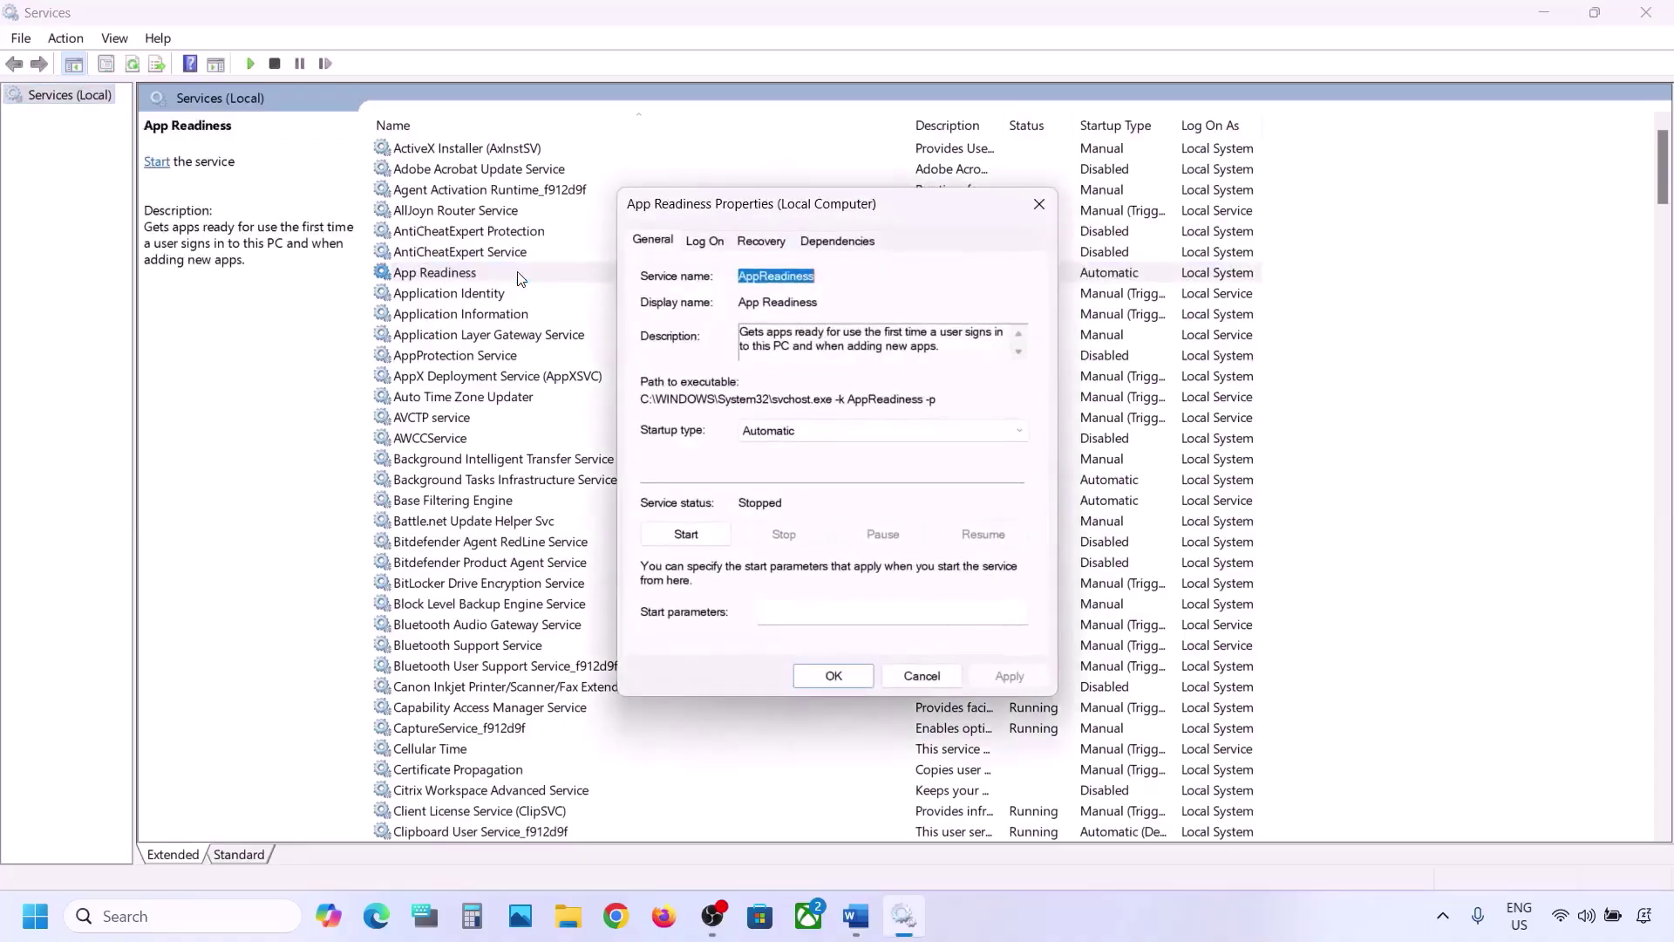
pyautogui.click(793, 422)
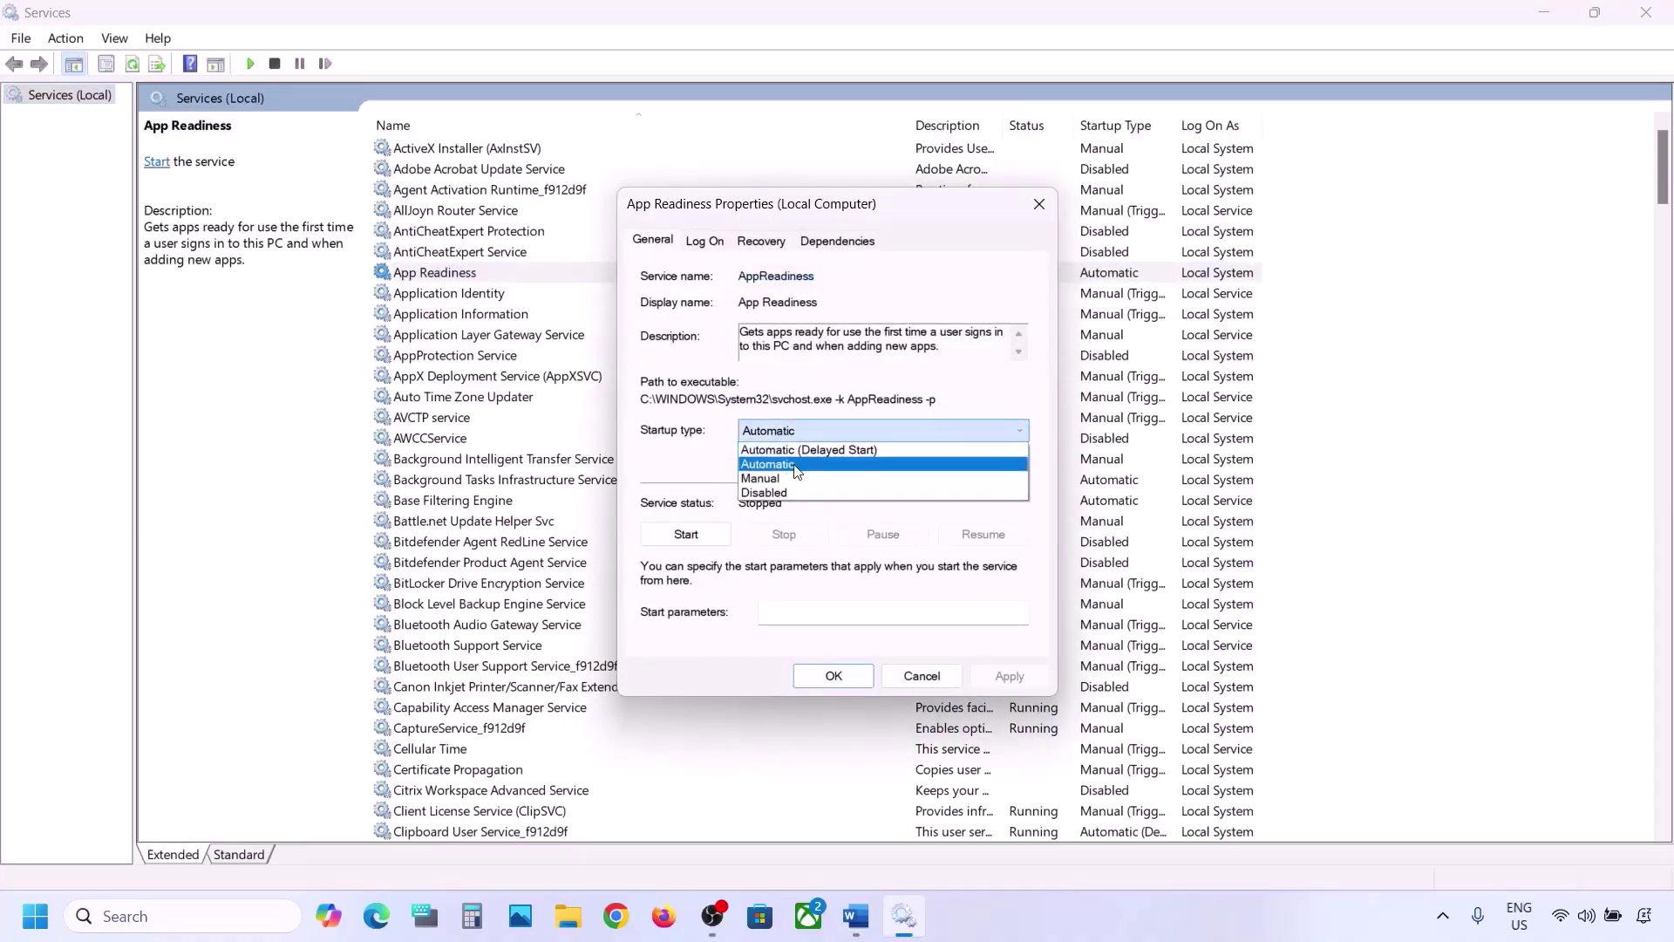
pyautogui.click(785, 442)
pyautogui.click(1005, 682)
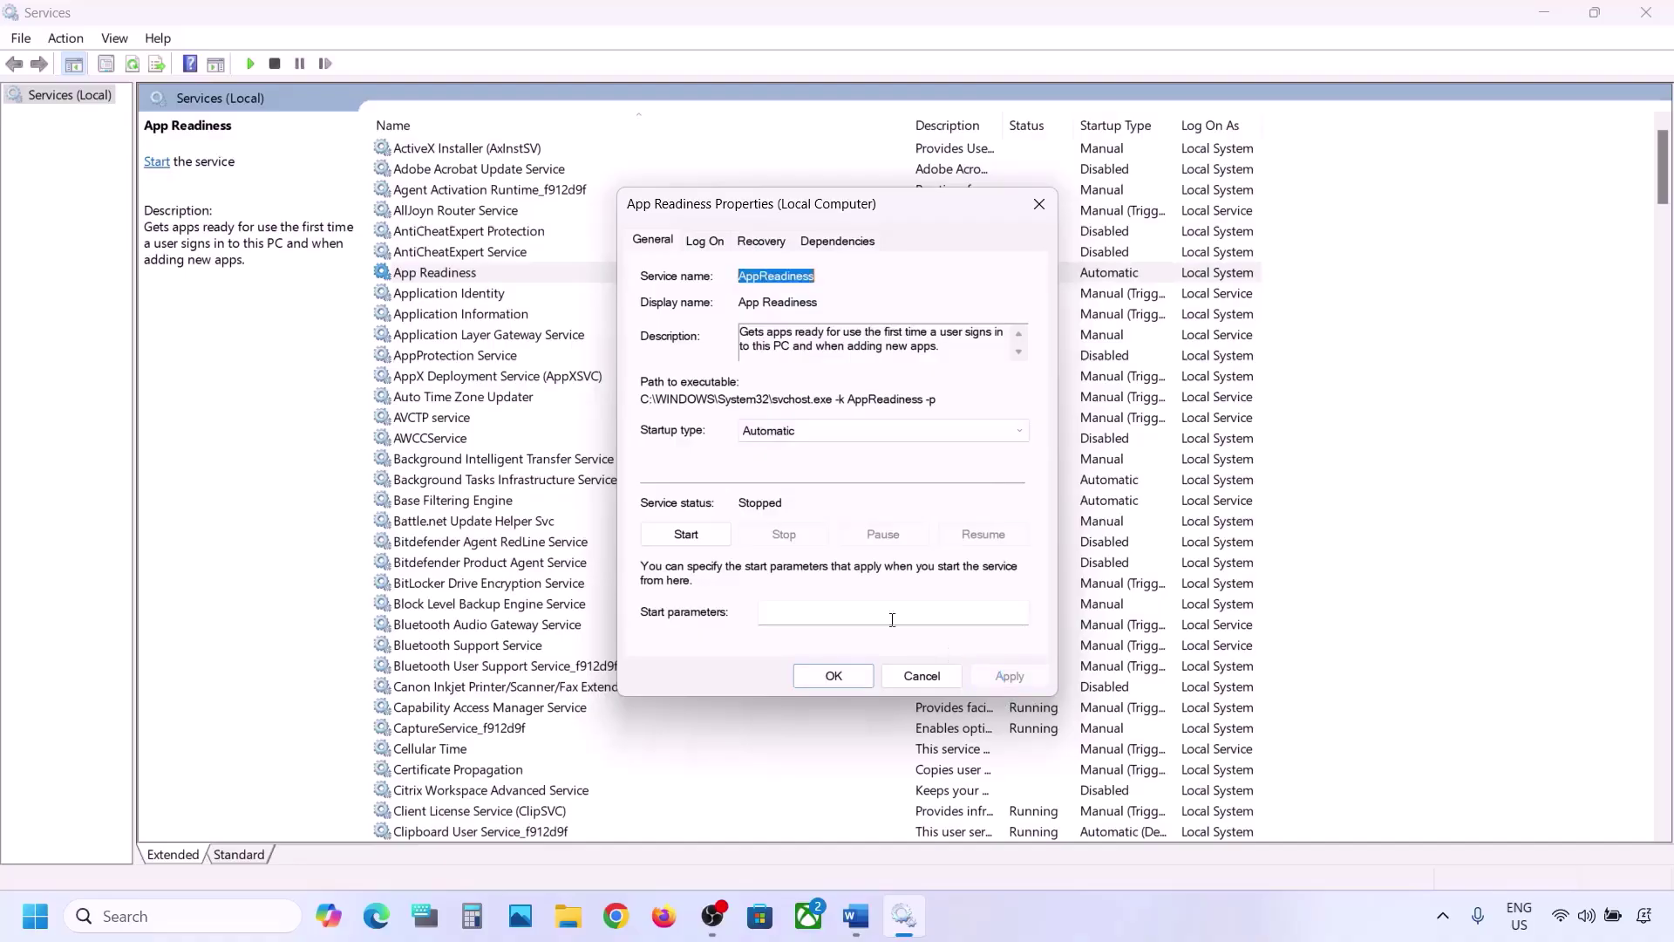
pyautogui.click(688, 548)
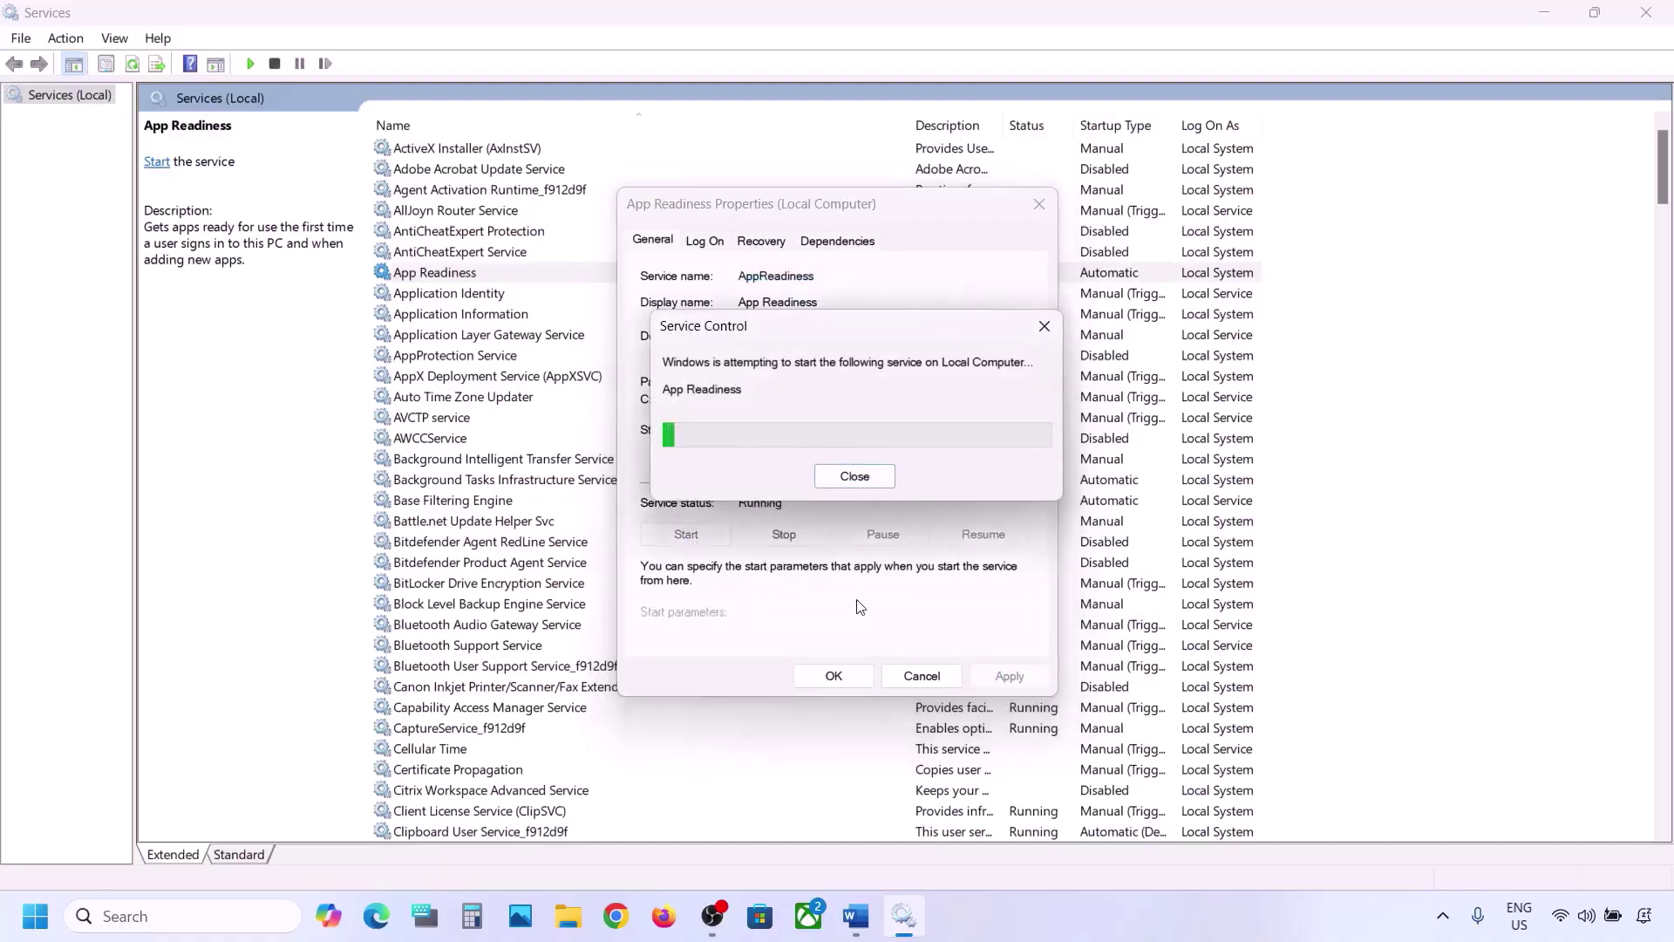
pyautogui.click(836, 676)
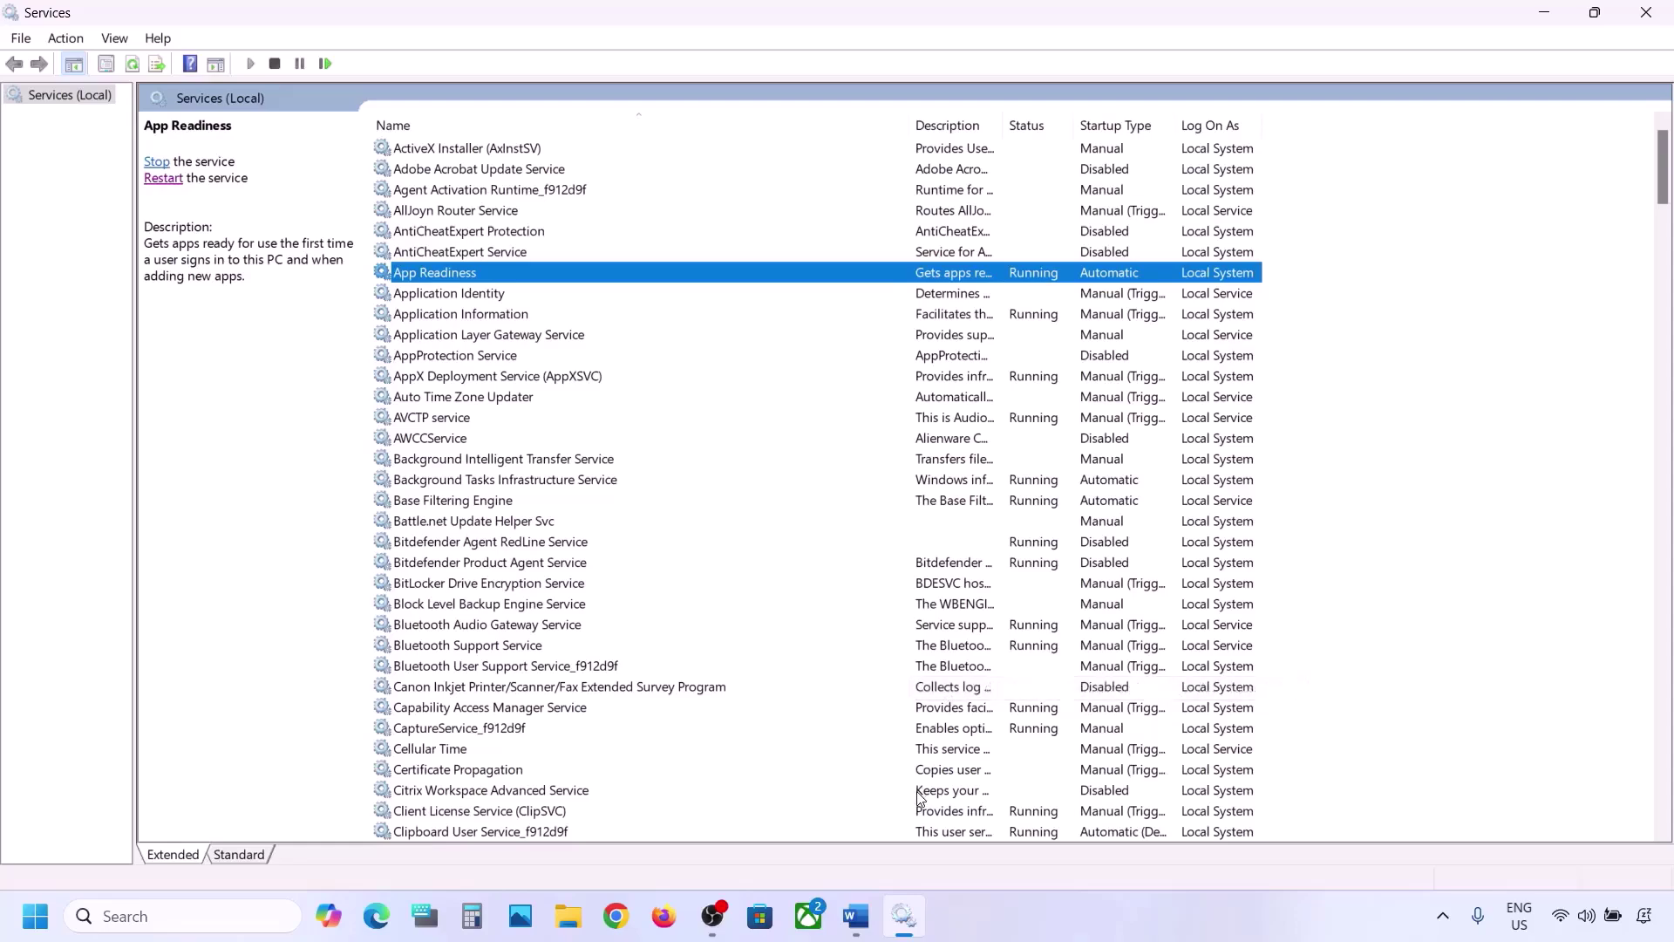
# Highlight $WinREAgent in the Word notes and select the $WinREAgent folder on the C: drive in File Explorer.
pyautogui.click(856, 916)
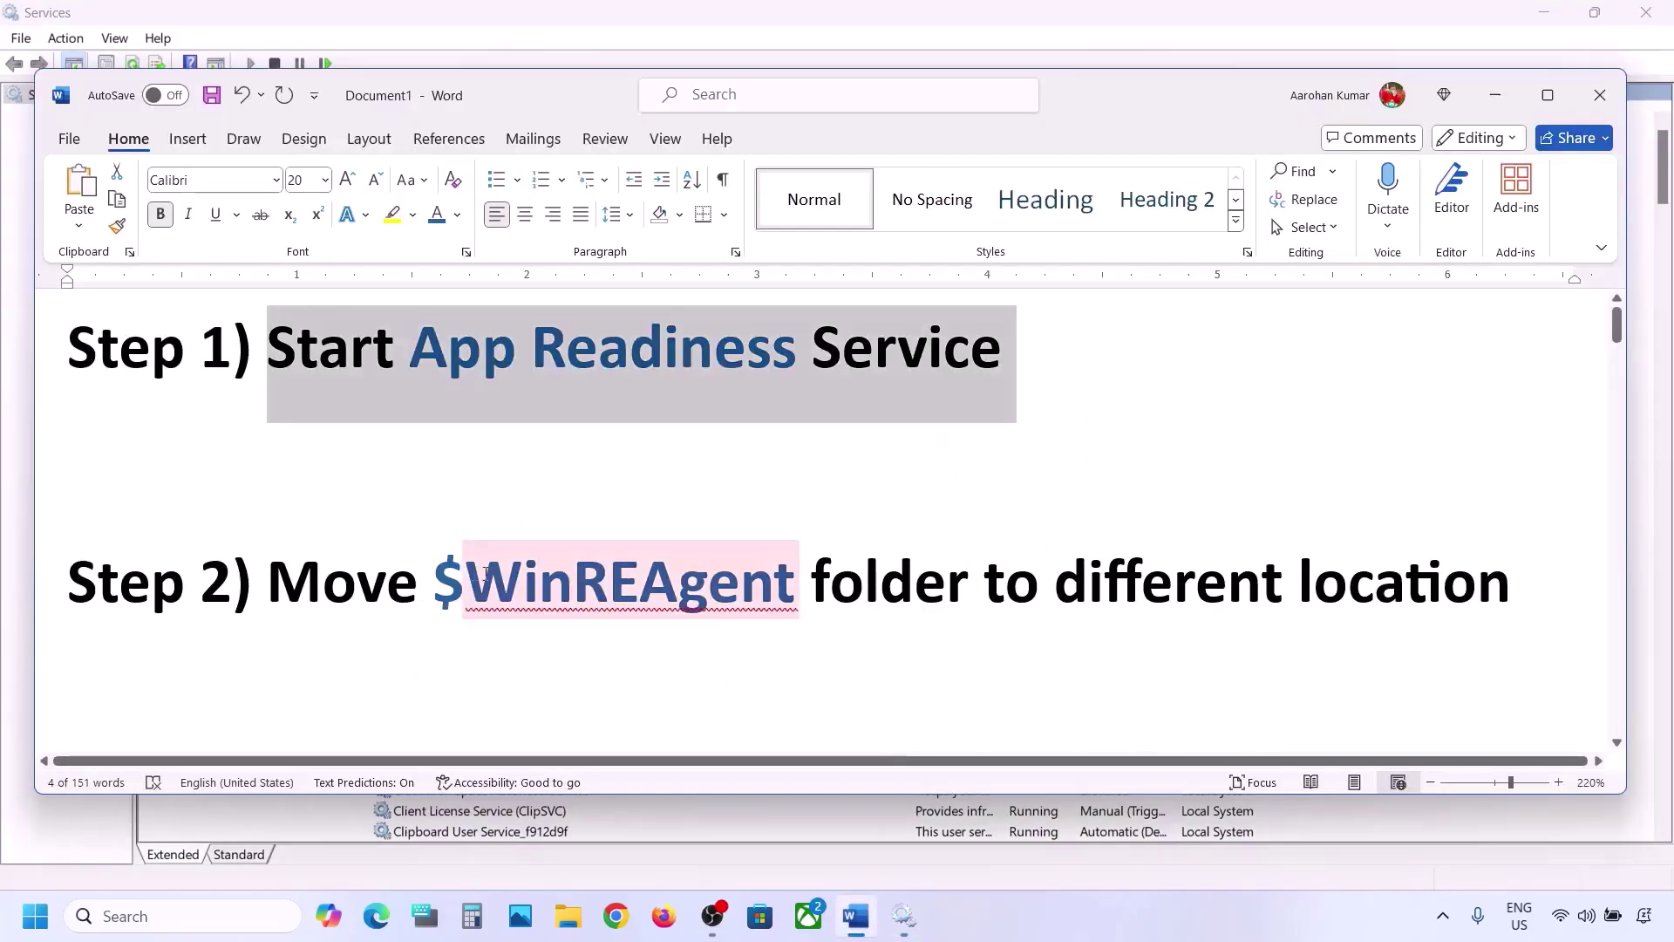
pyautogui.doubleClick(718, 607)
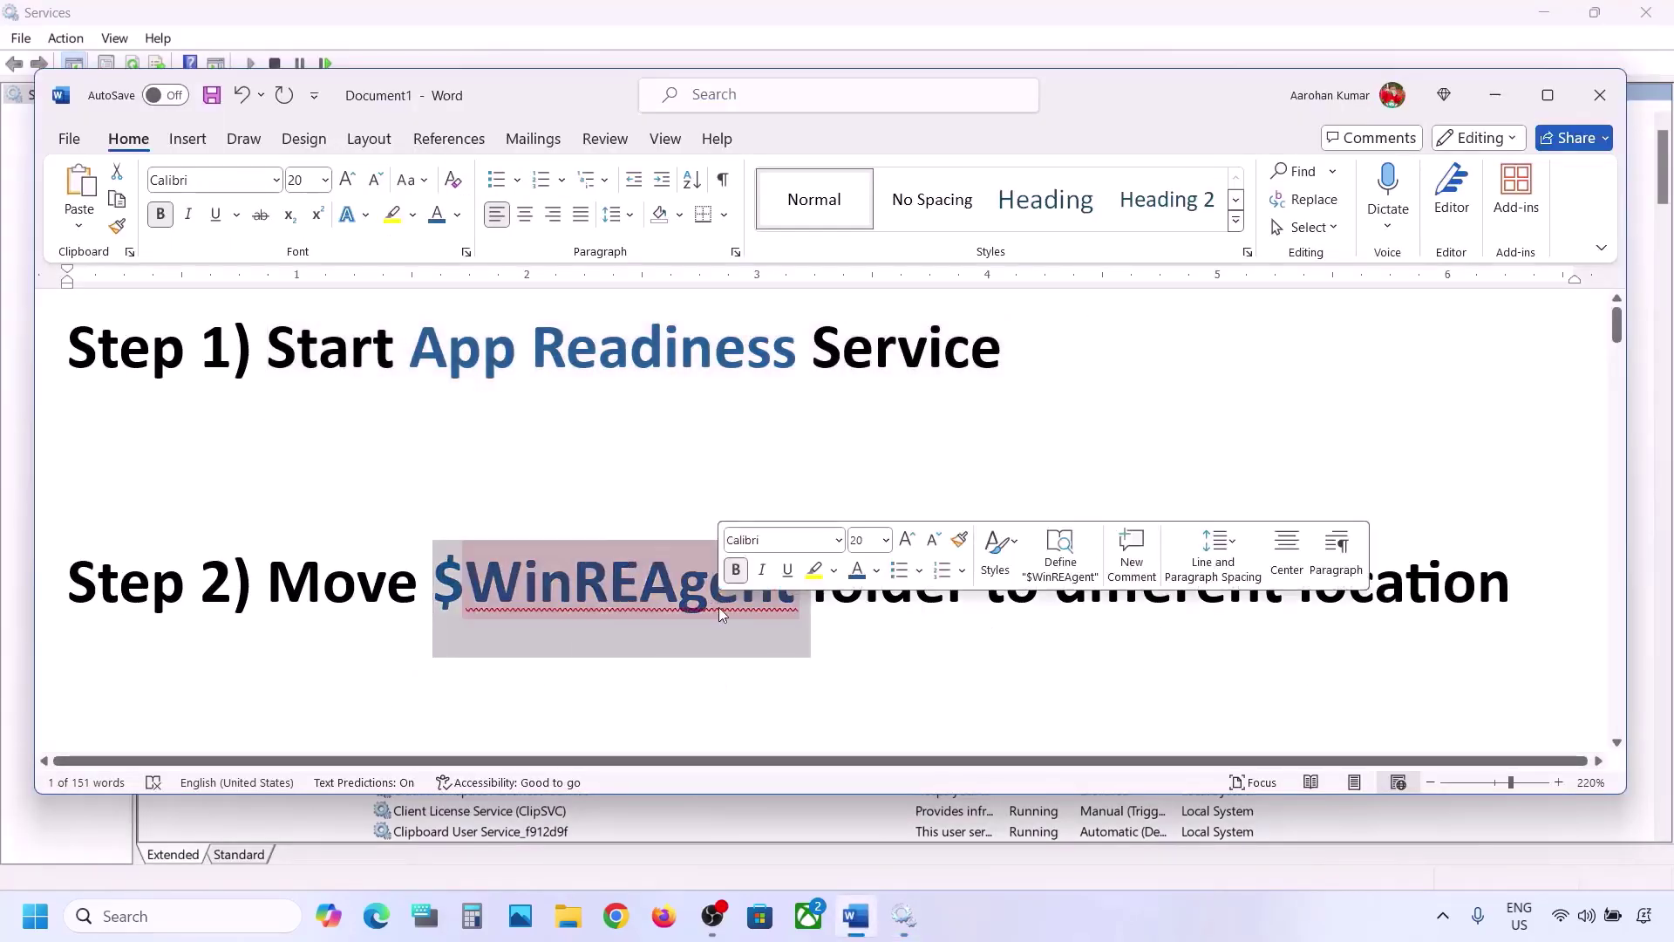
pyautogui.click(568, 914)
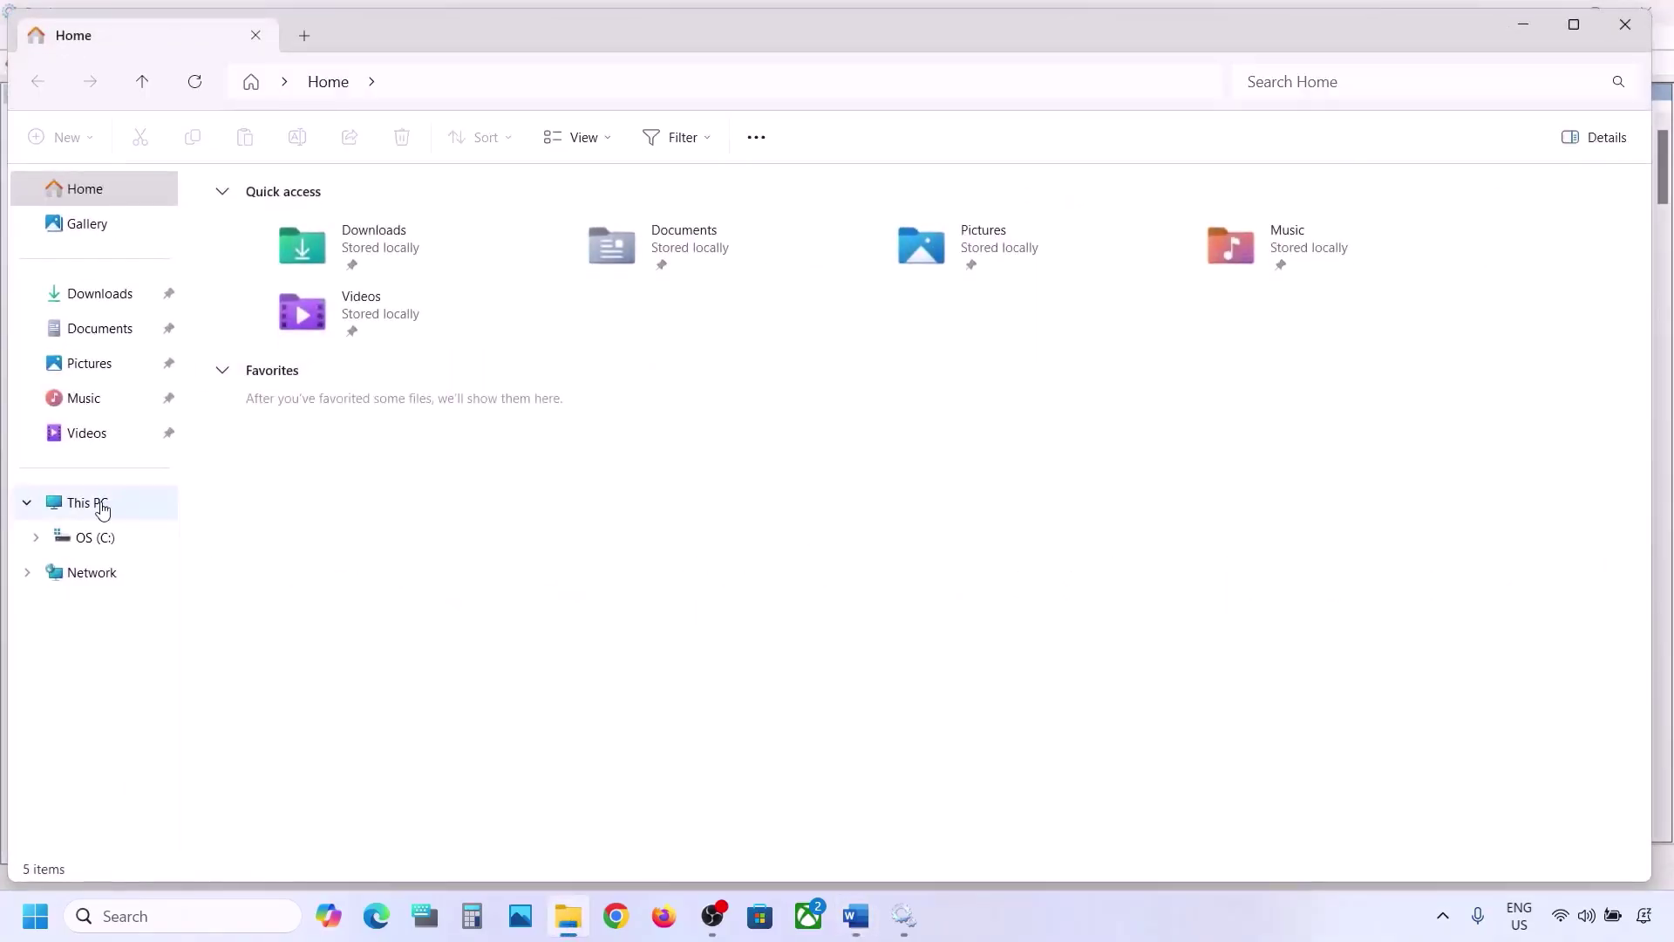
pyautogui.click(102, 508)
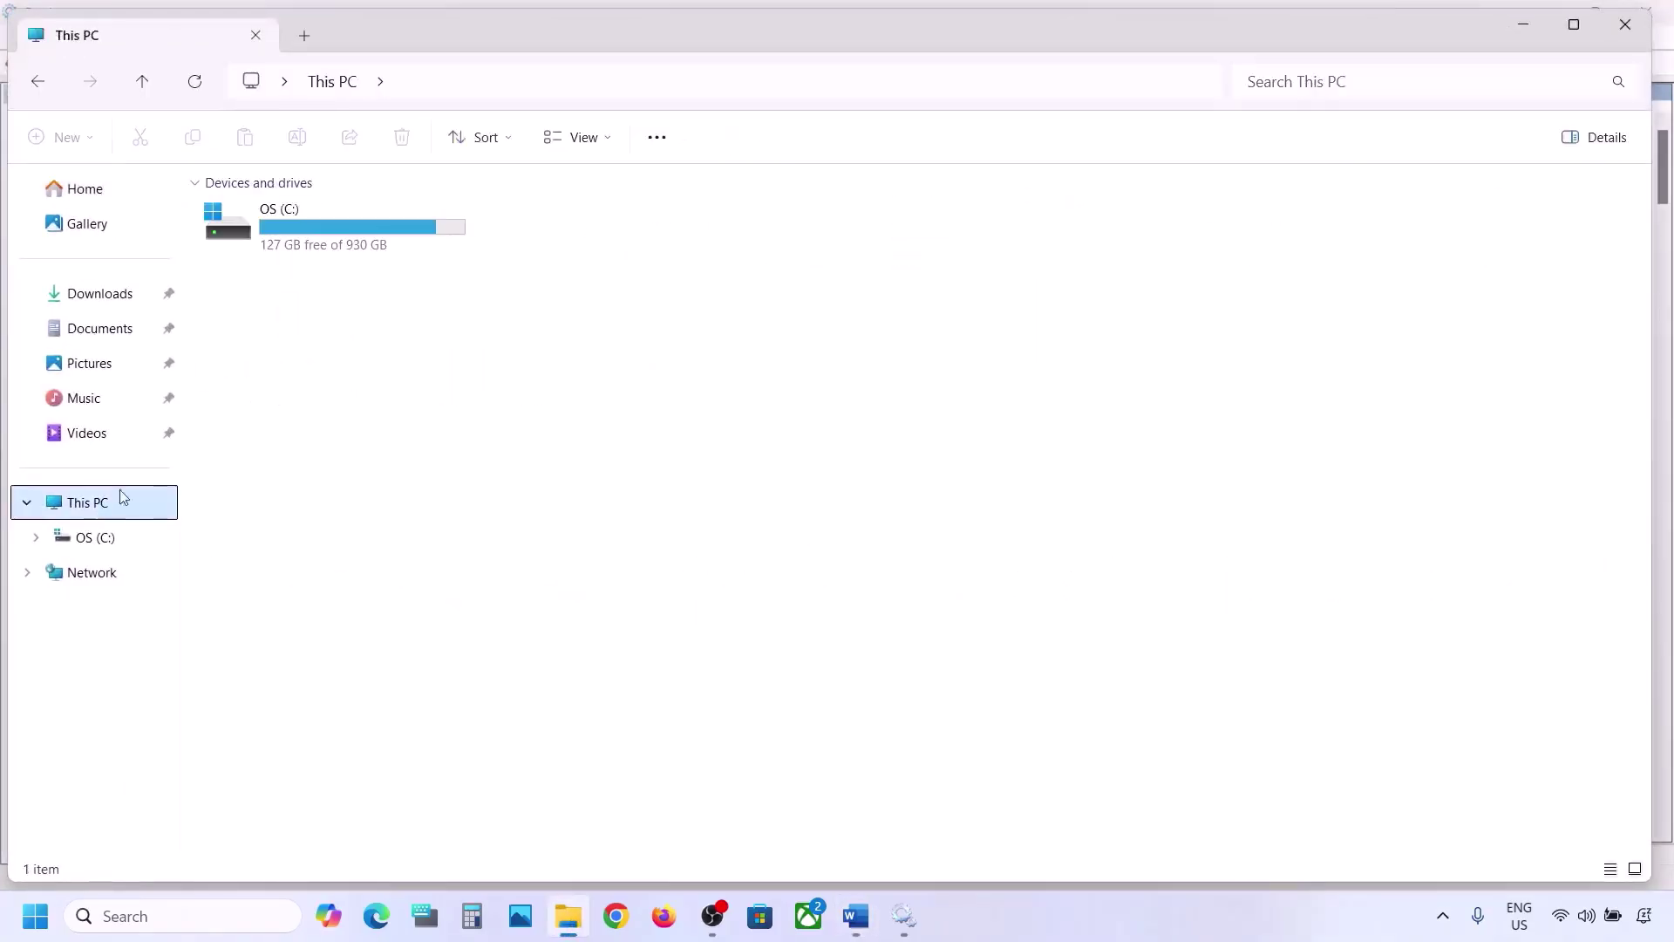
pyautogui.doubleClick(340, 244)
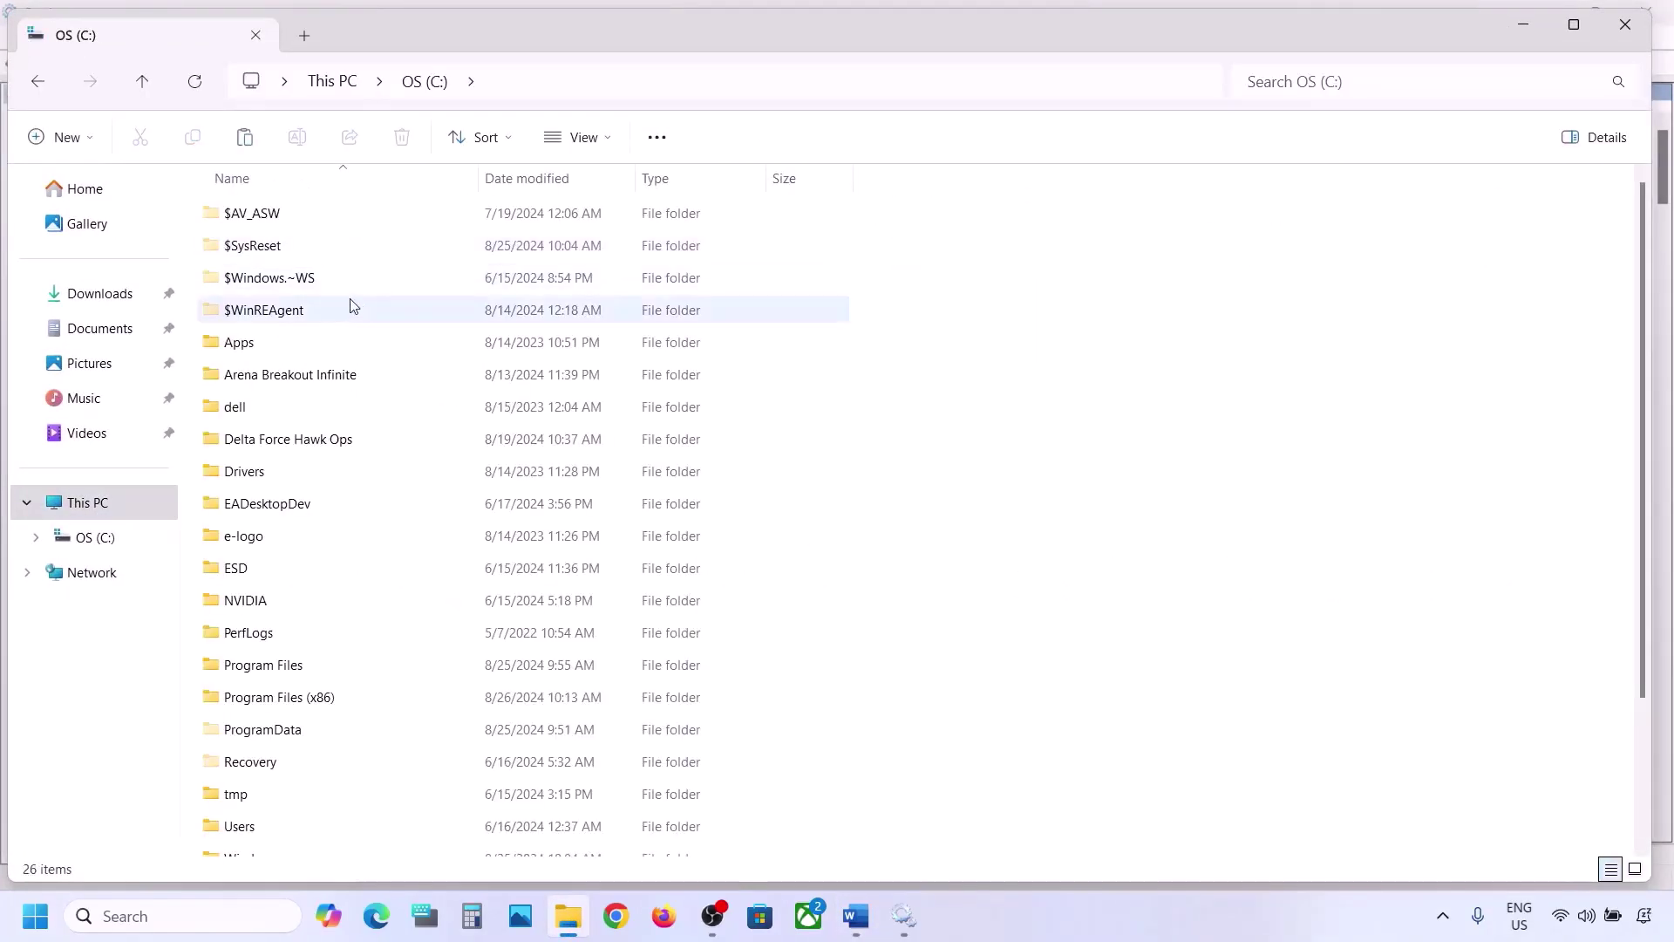
pyautogui.click(284, 319)
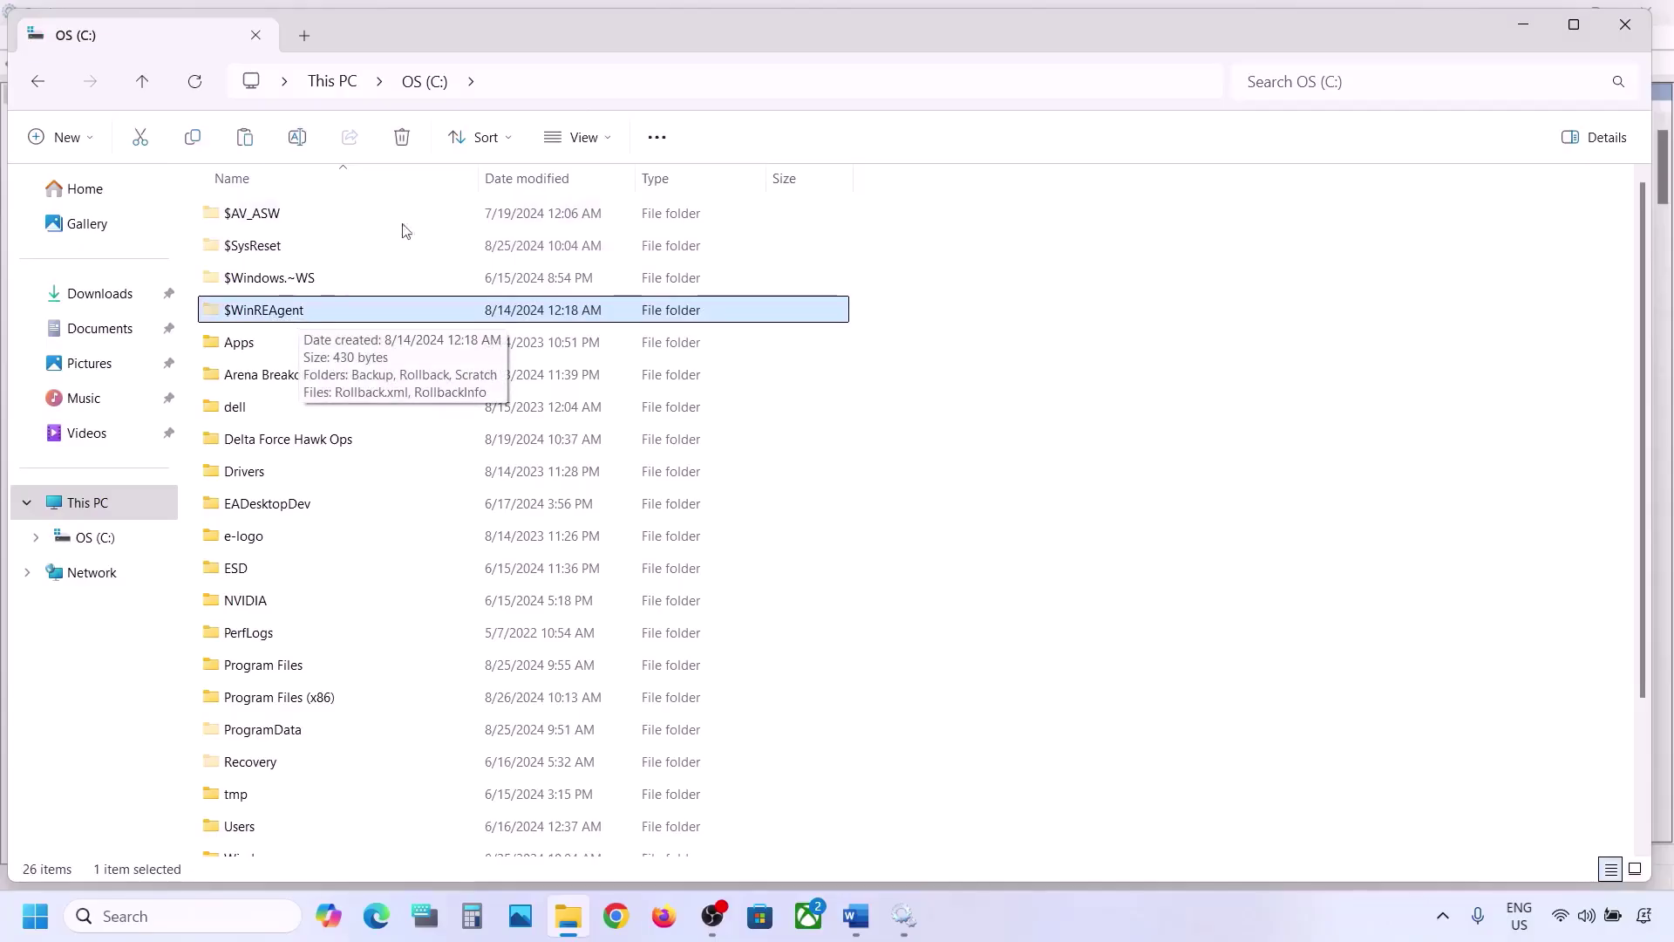
# Check whether File Explorer is set to show hidden items on the C: drive.
pyautogui.click(603, 140)
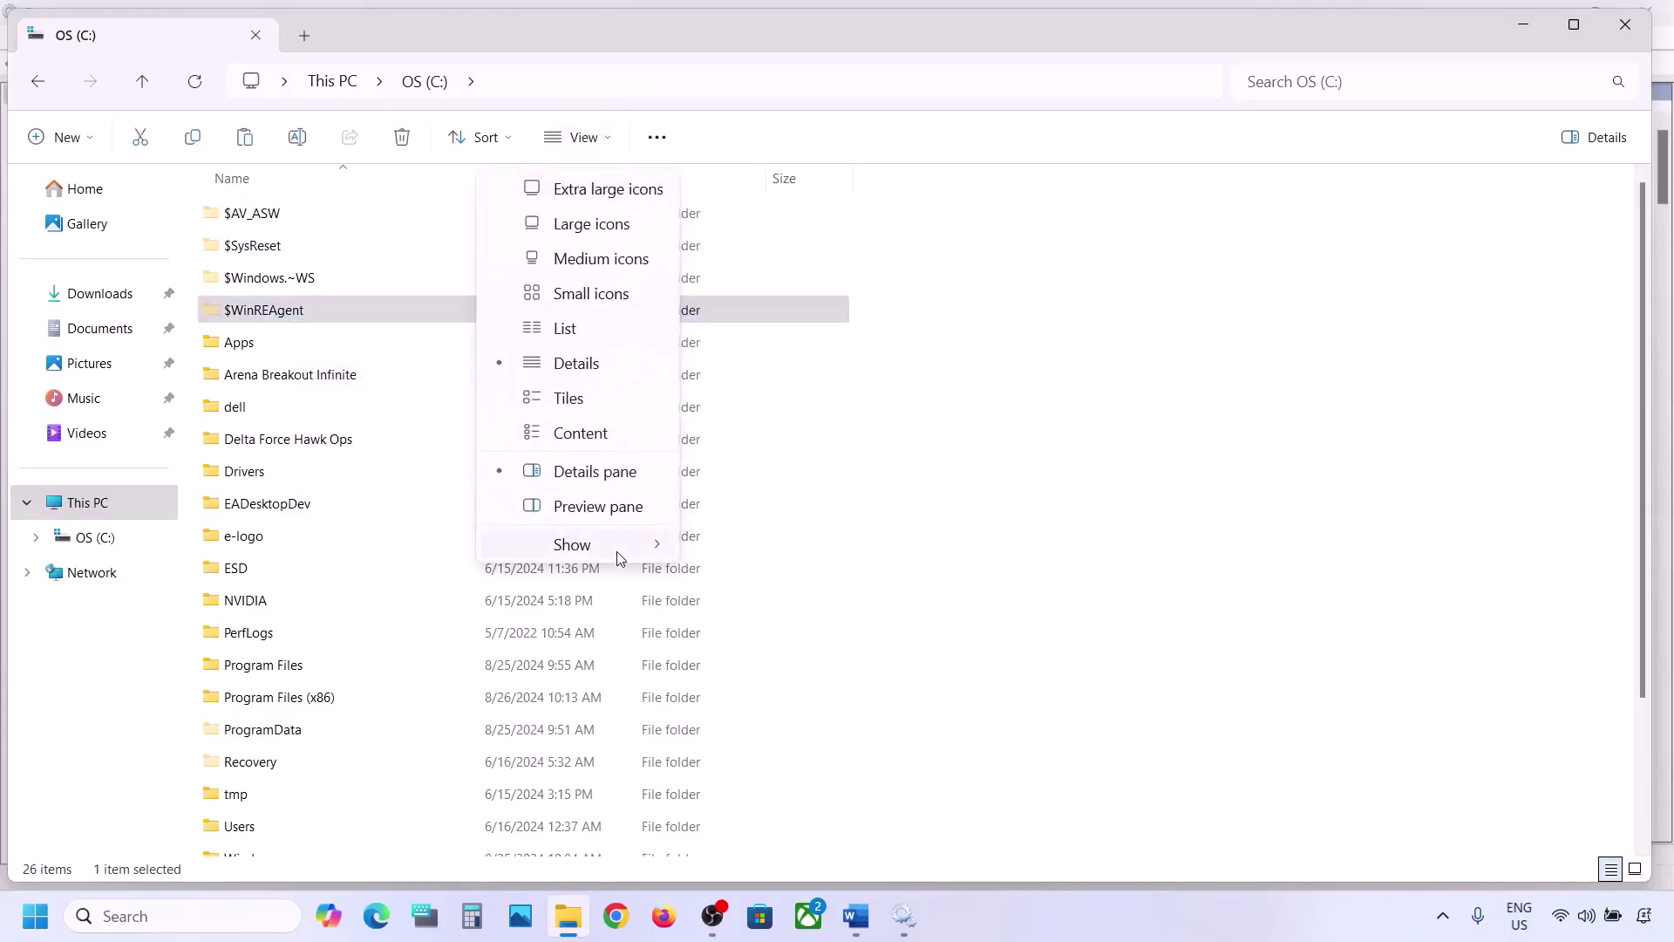
pyautogui.moveTo(619, 556)
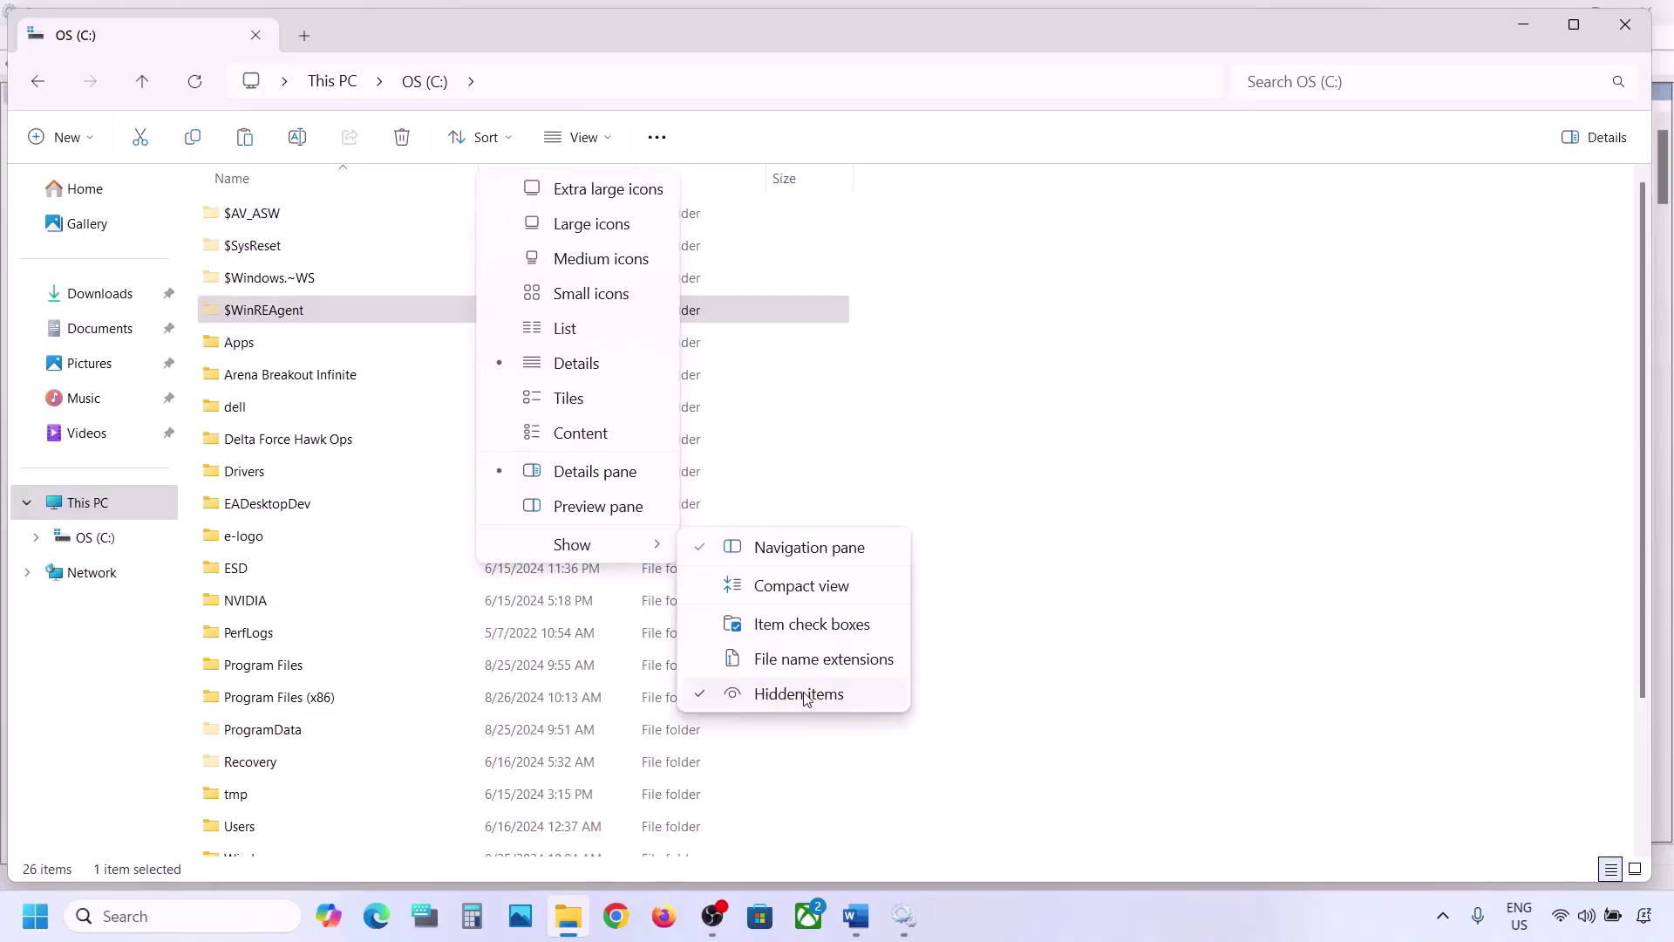
pyautogui.click(273, 314)
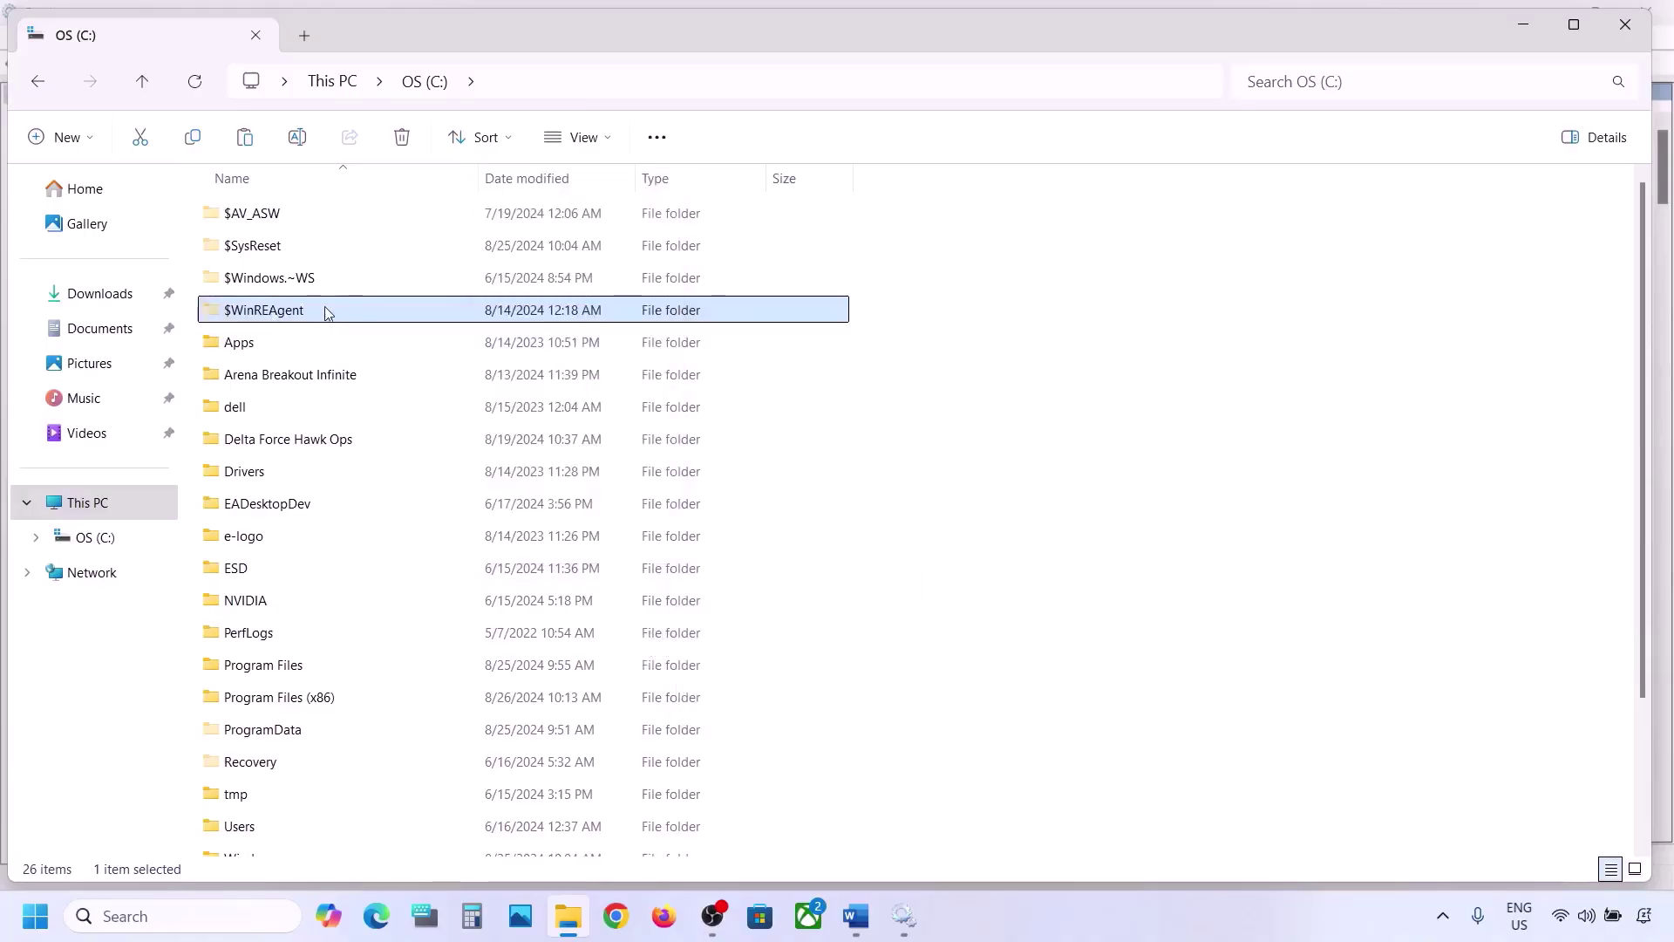
# Copy the $WinREAgent folder from the C: drive to the desktop.
pyautogui.rightClick(277, 315)
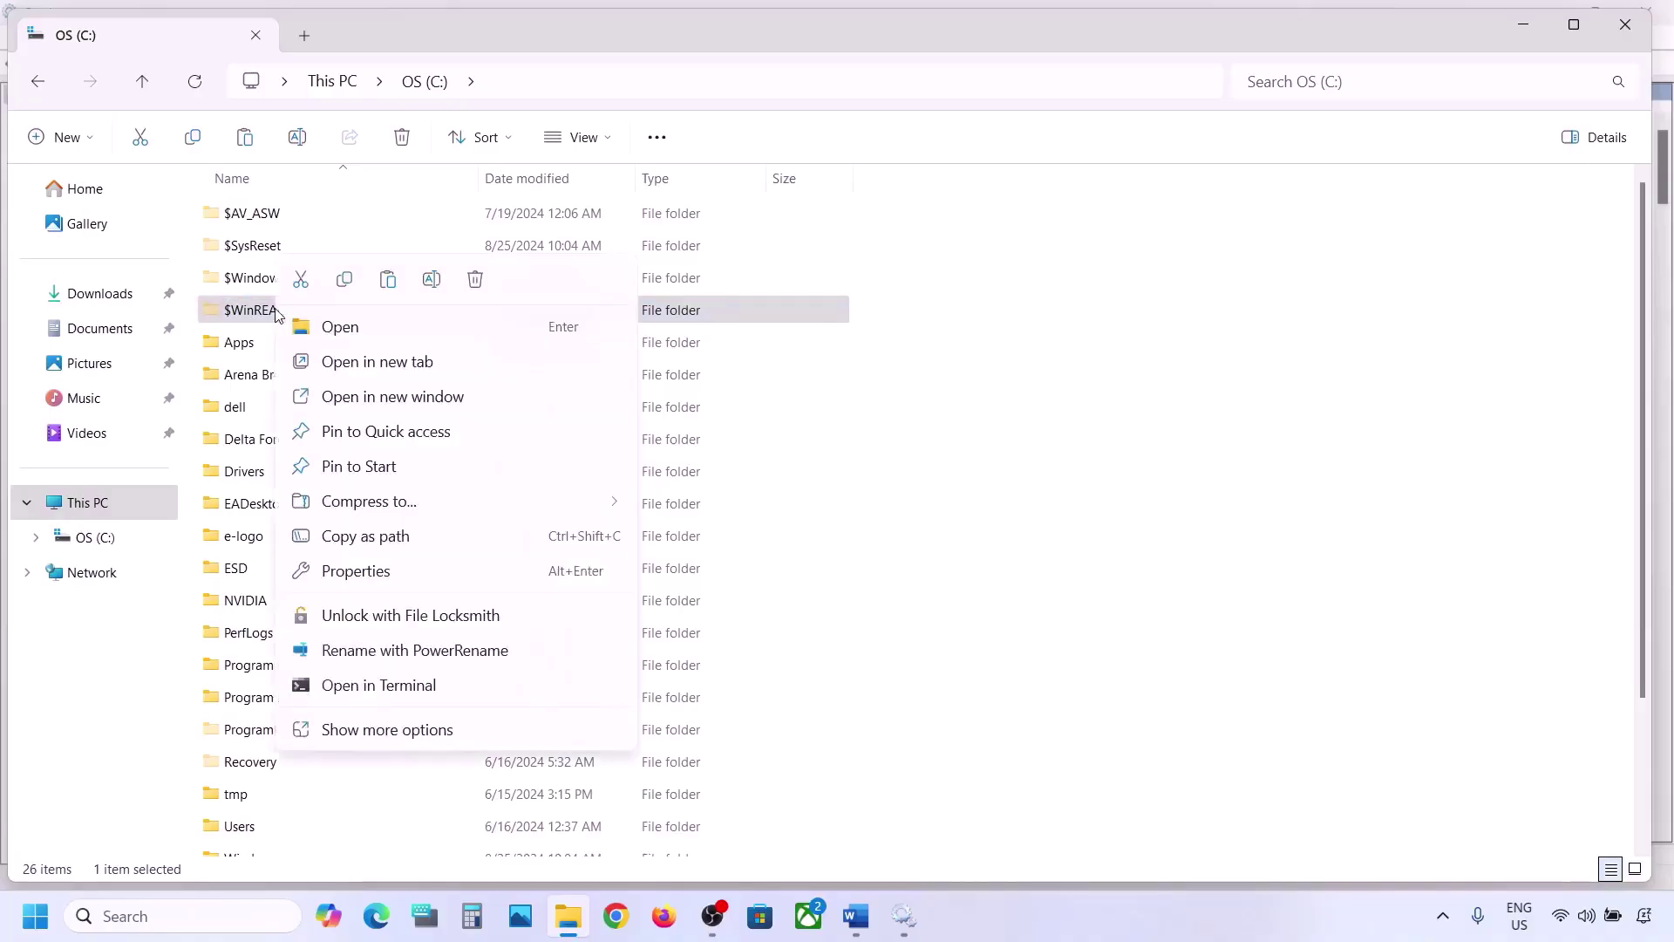
pyautogui.click(346, 286)
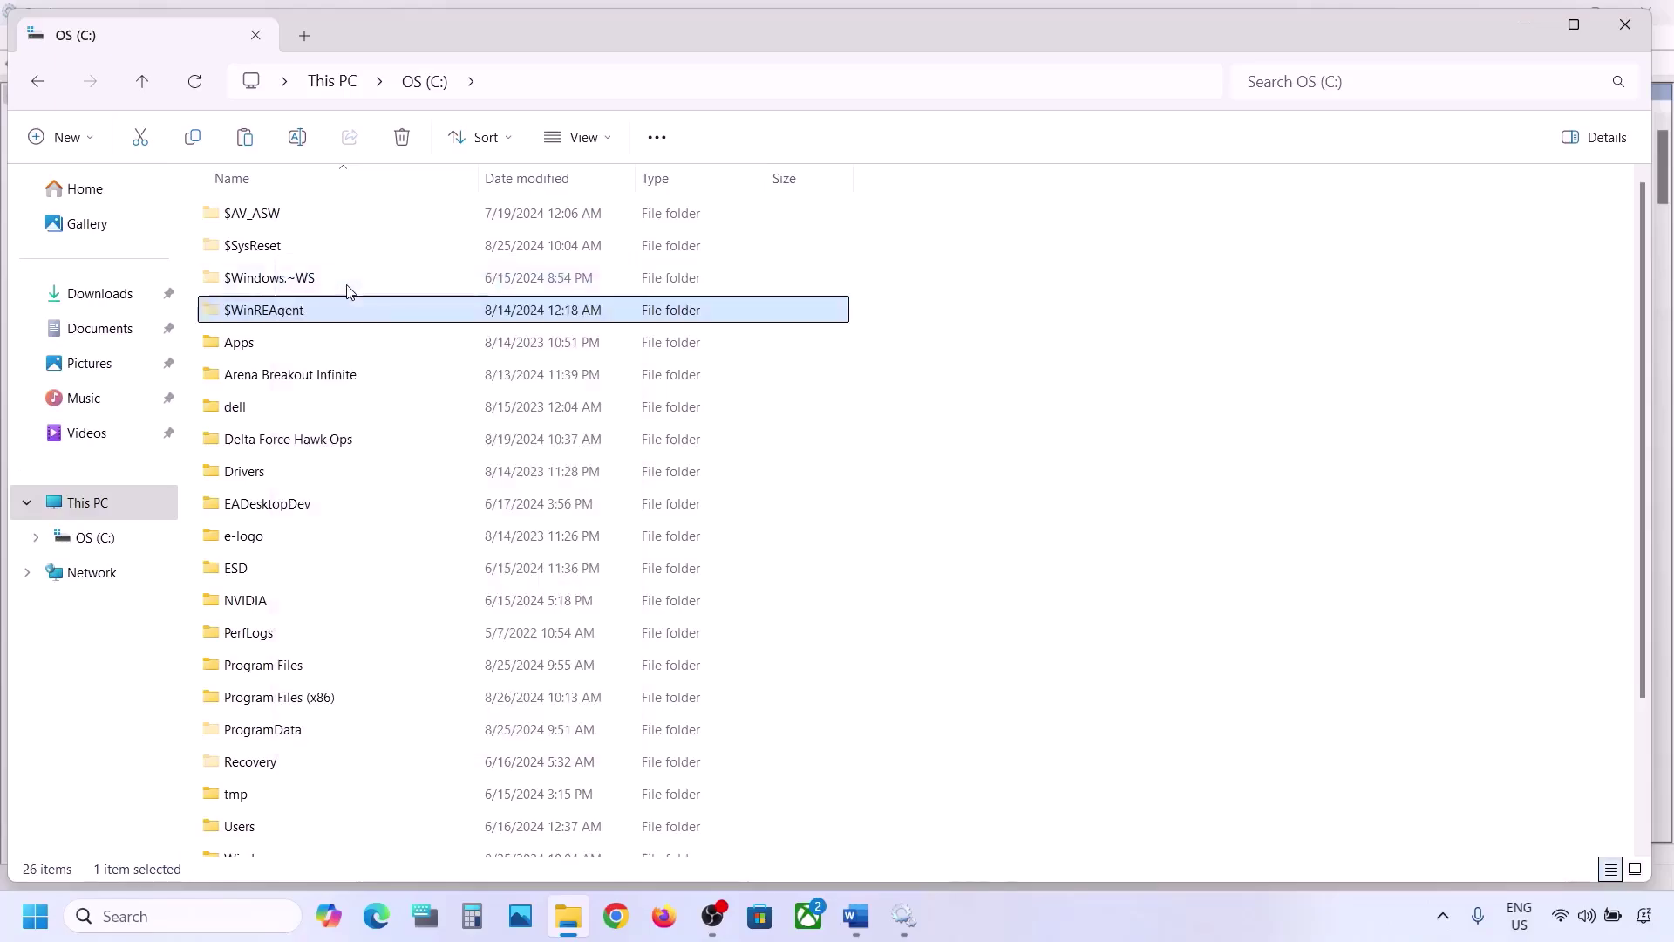
pyautogui.press('super+d')
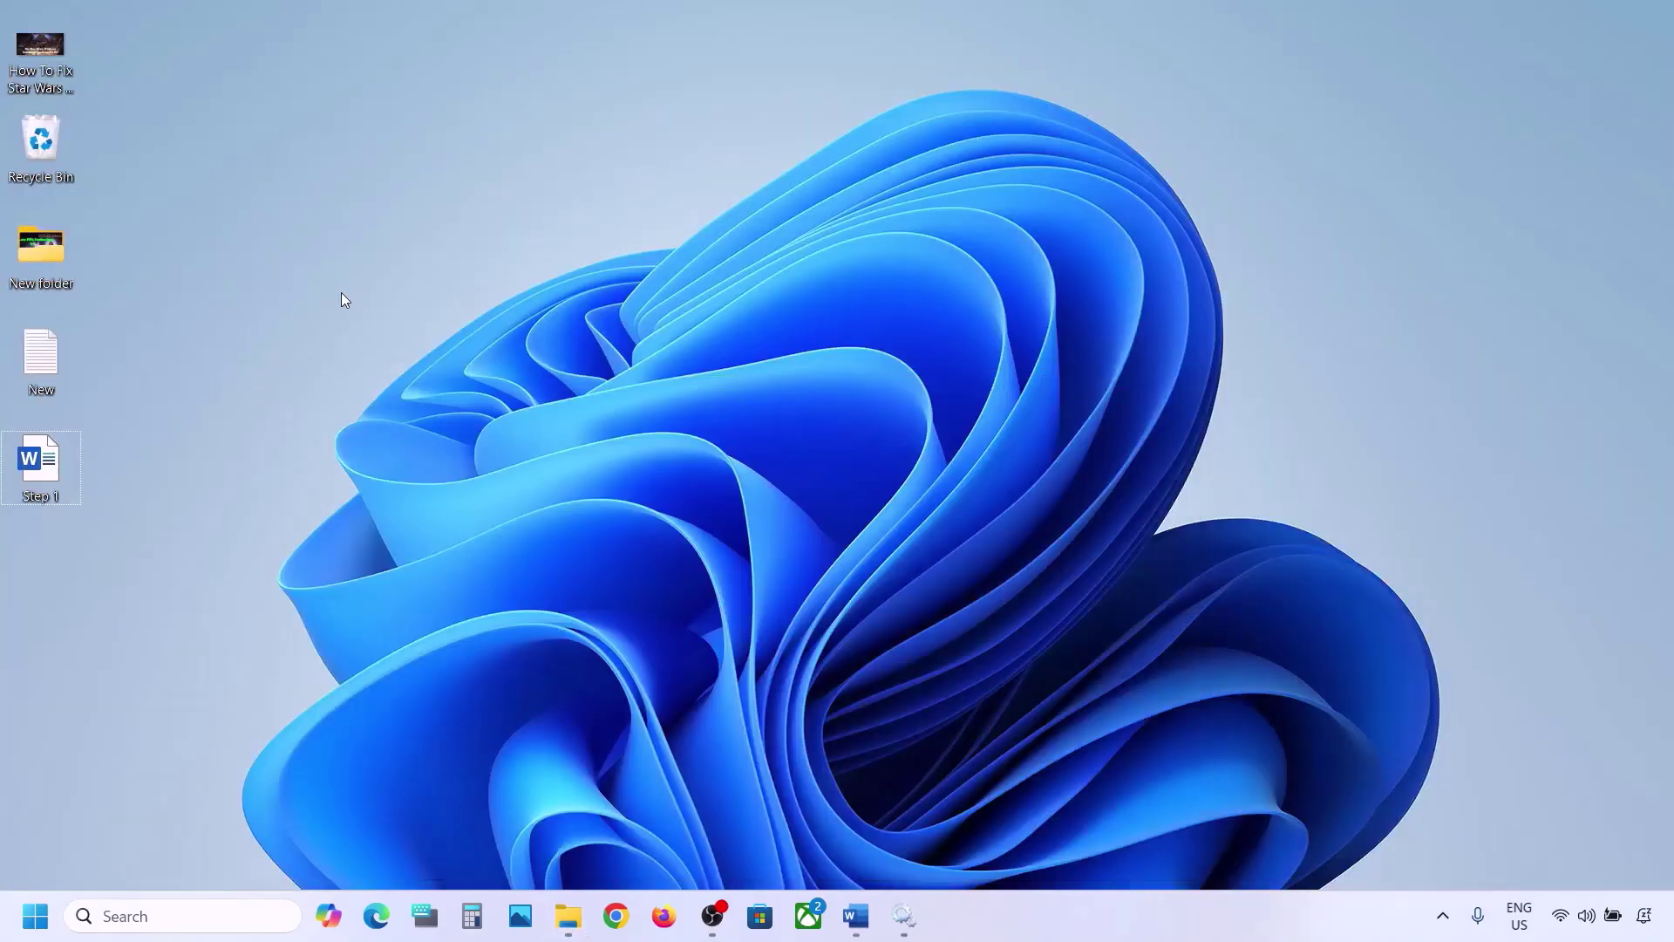
pyautogui.hotkey('ctrl', 'v')
# Delete the original $WinREAgent folder from the C: drive.
pyautogui.click(567, 916)
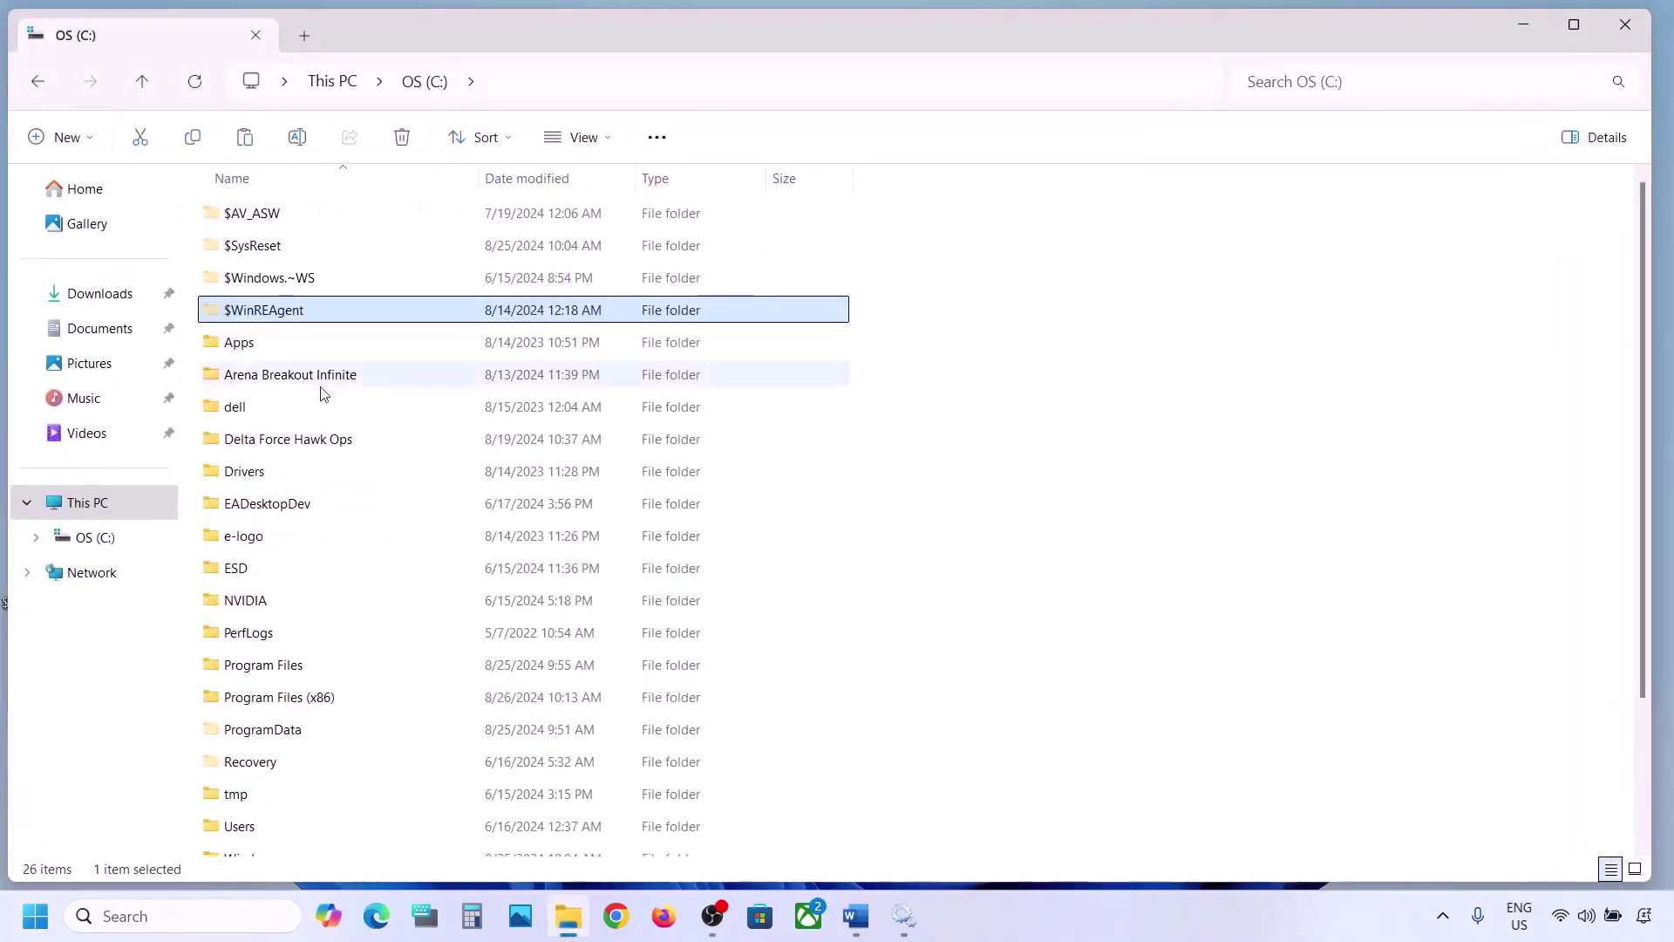
pyautogui.rightClick(277, 312)
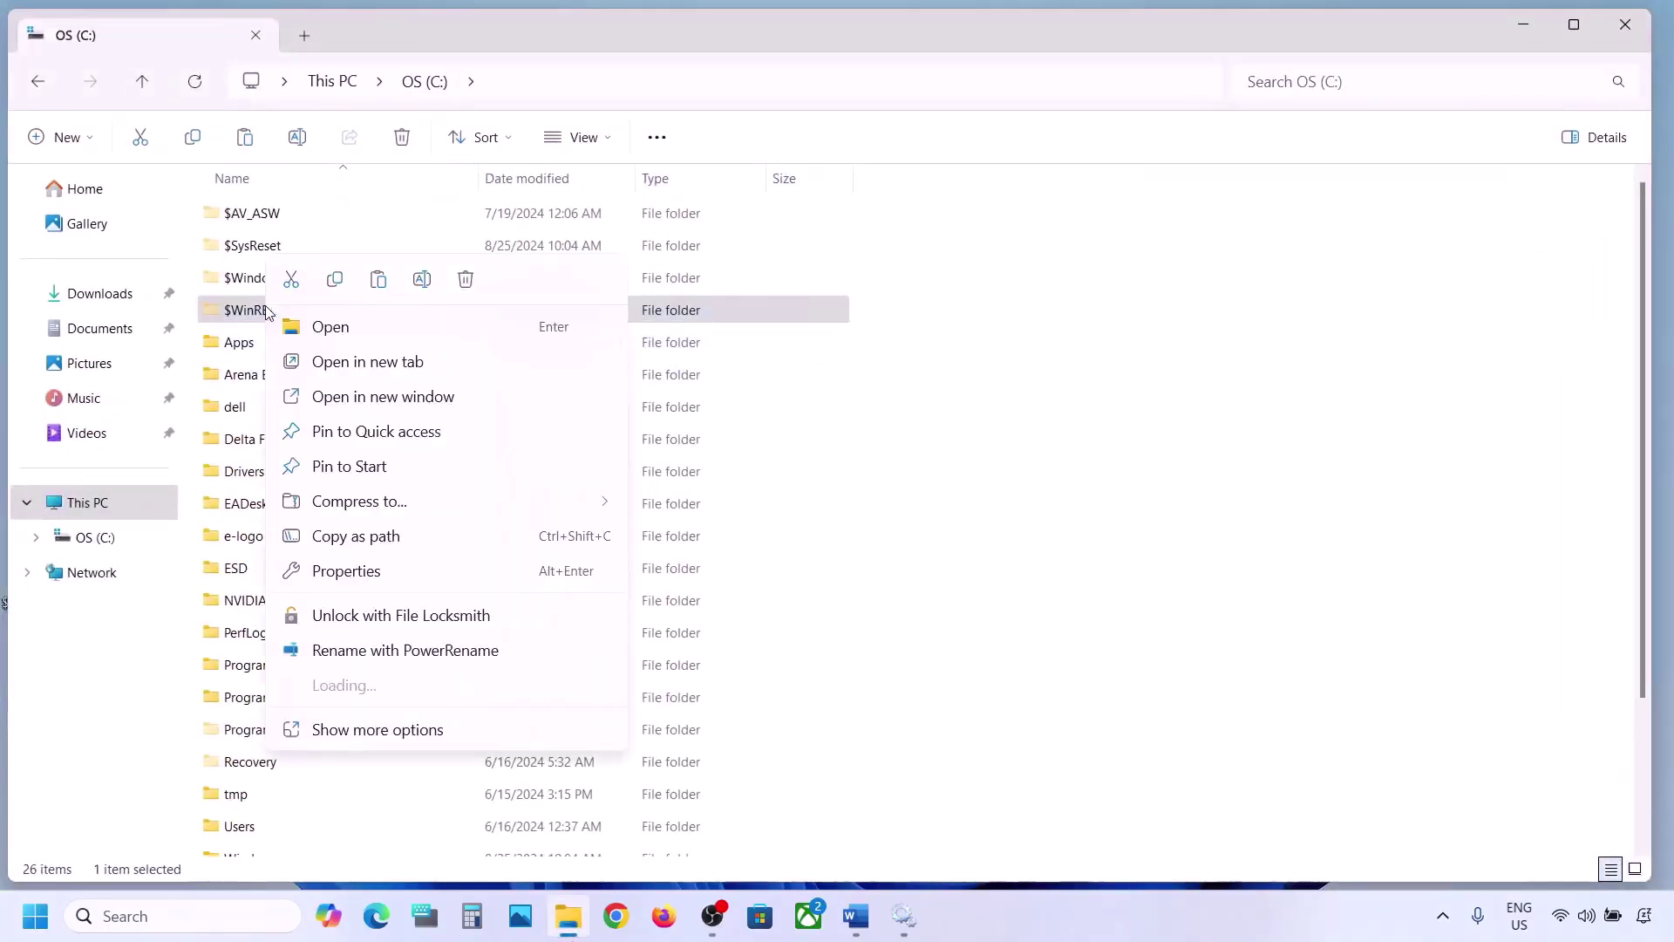
pyautogui.click(467, 281)
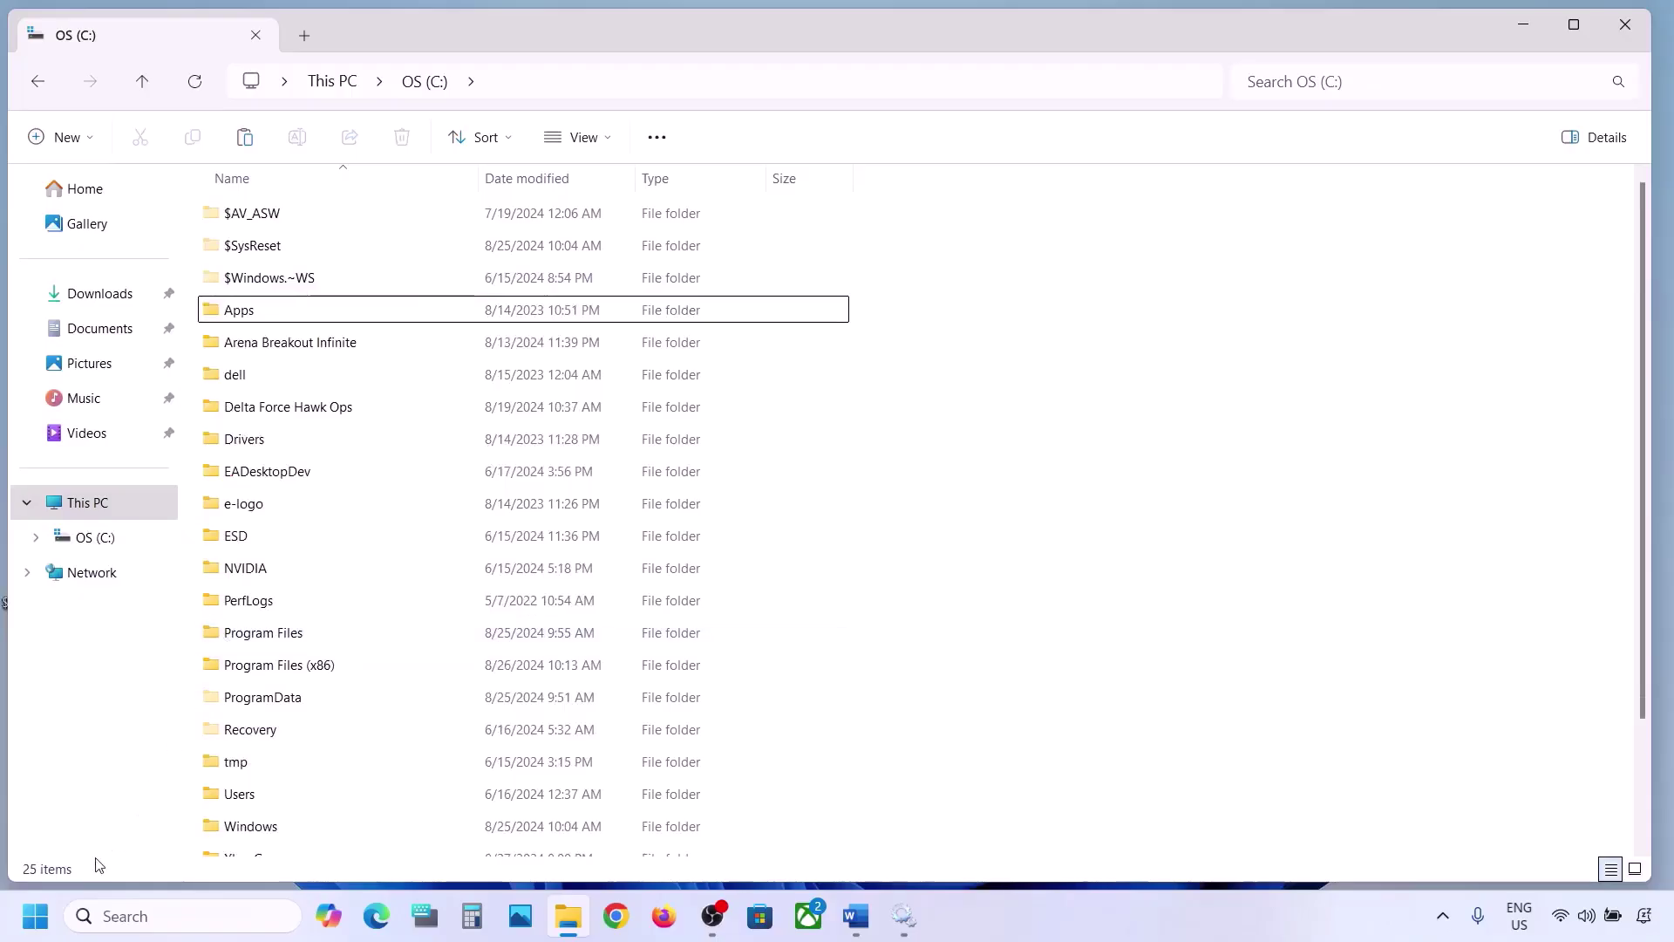
# View the Windows Update page in Settings and minimize the Settings and File Explorer windows.
pyautogui.press('super+i')
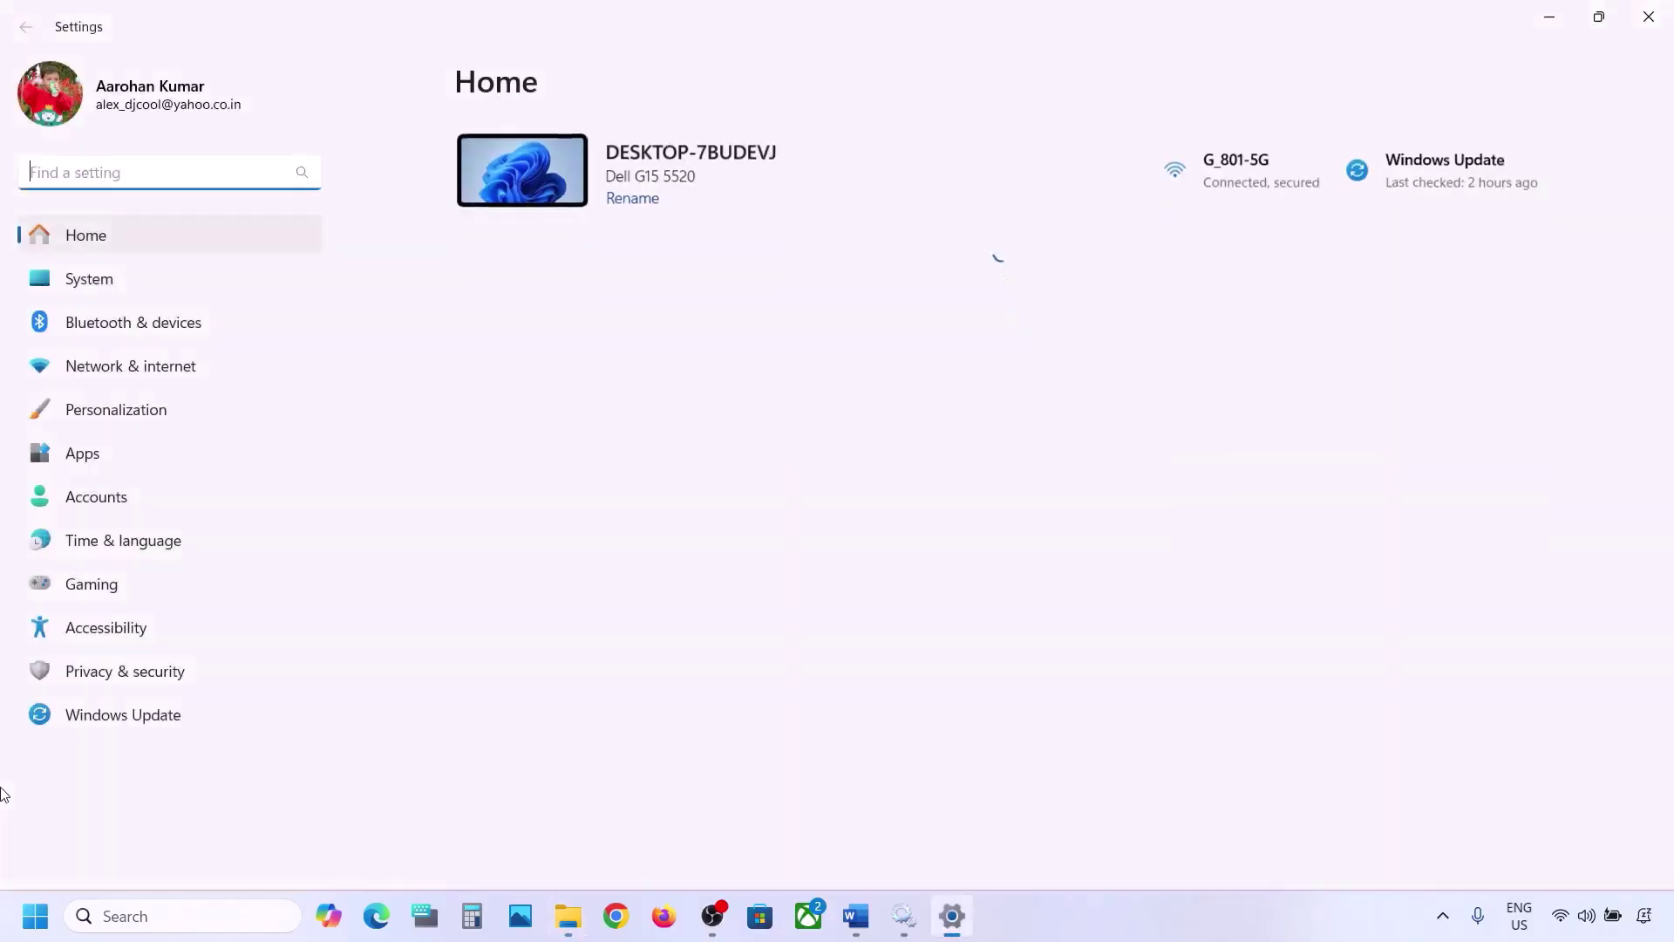
pyautogui.click(129, 721)
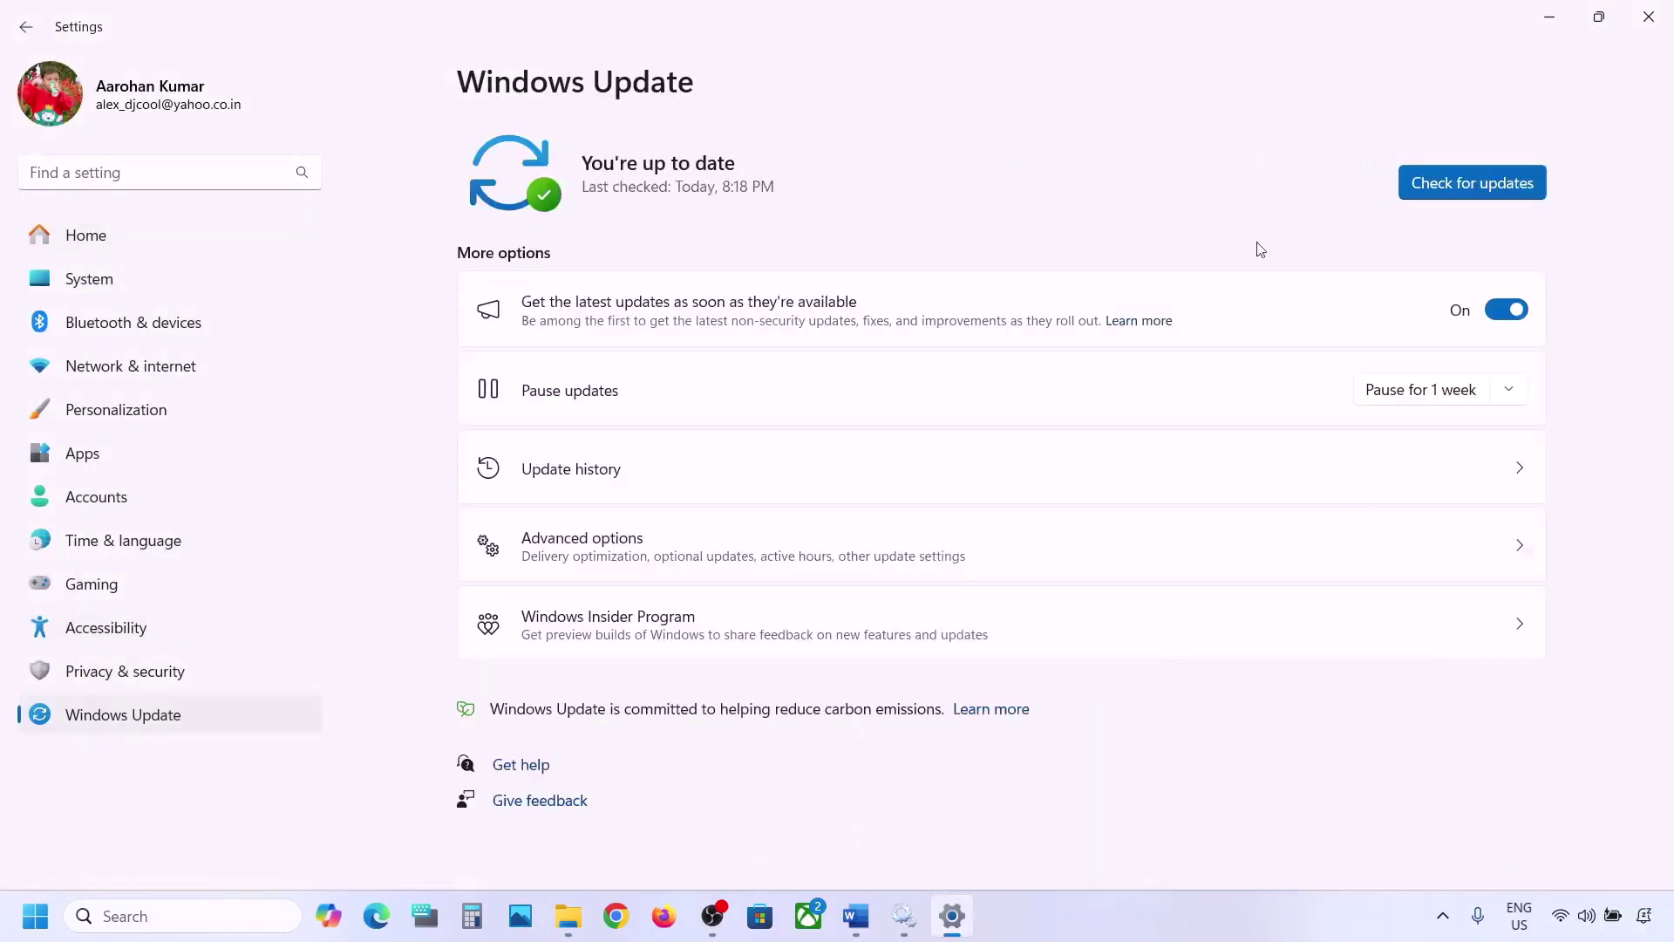
pyautogui.click(1550, 17)
pyautogui.click(1522, 26)
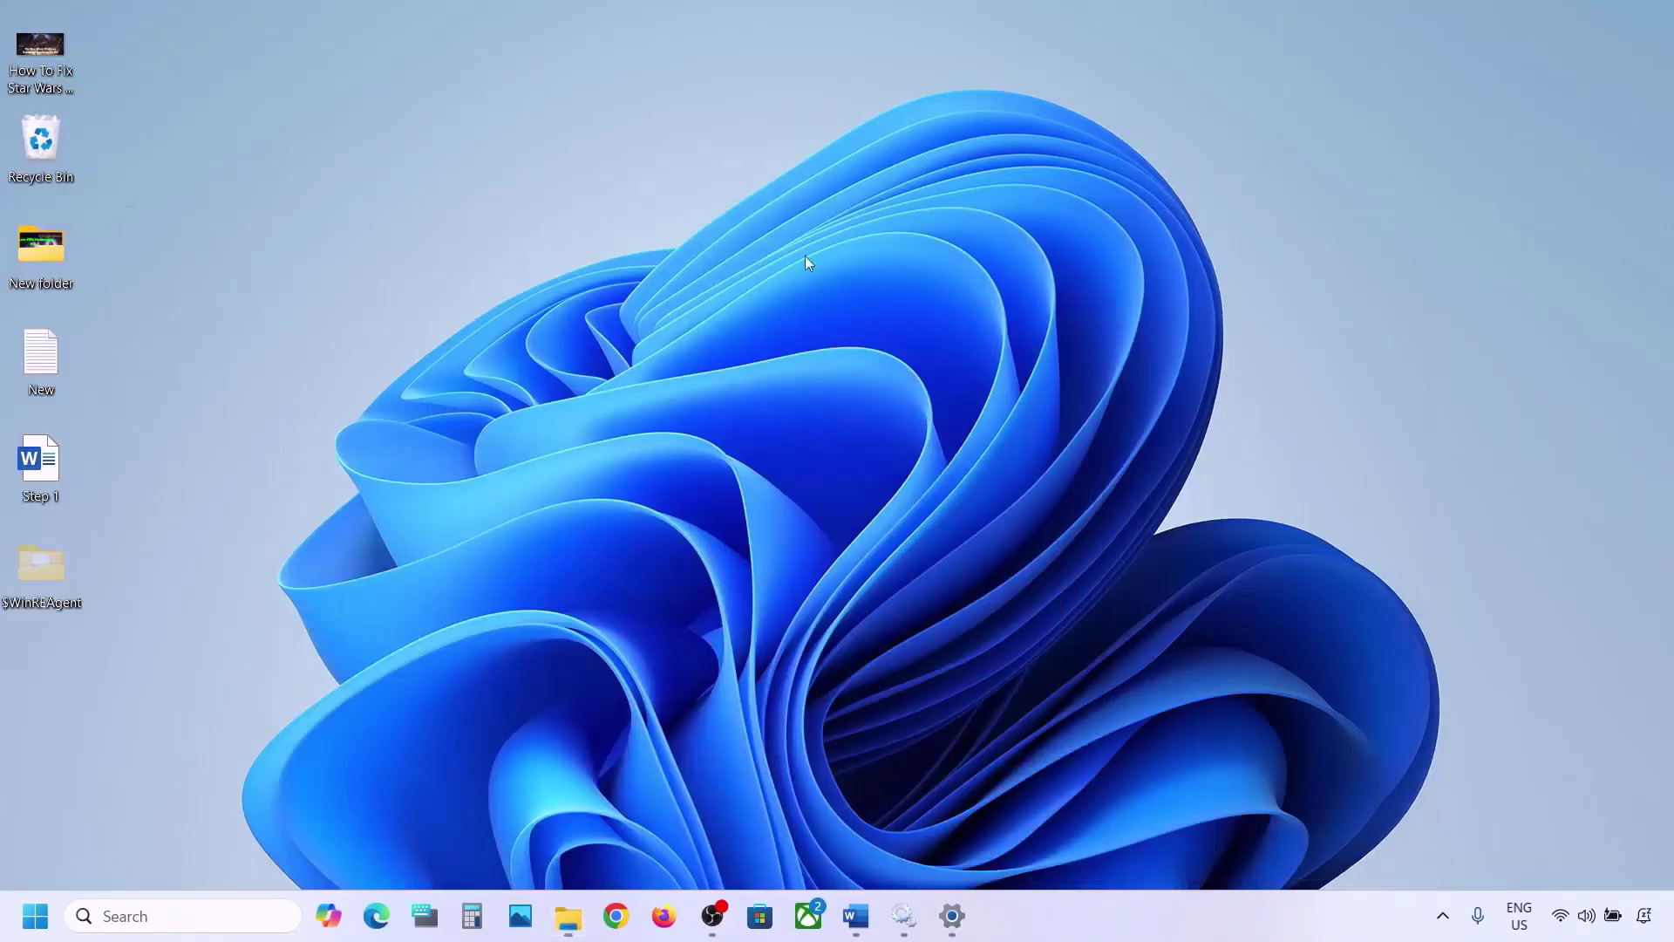
pyautogui.click(35, 916)
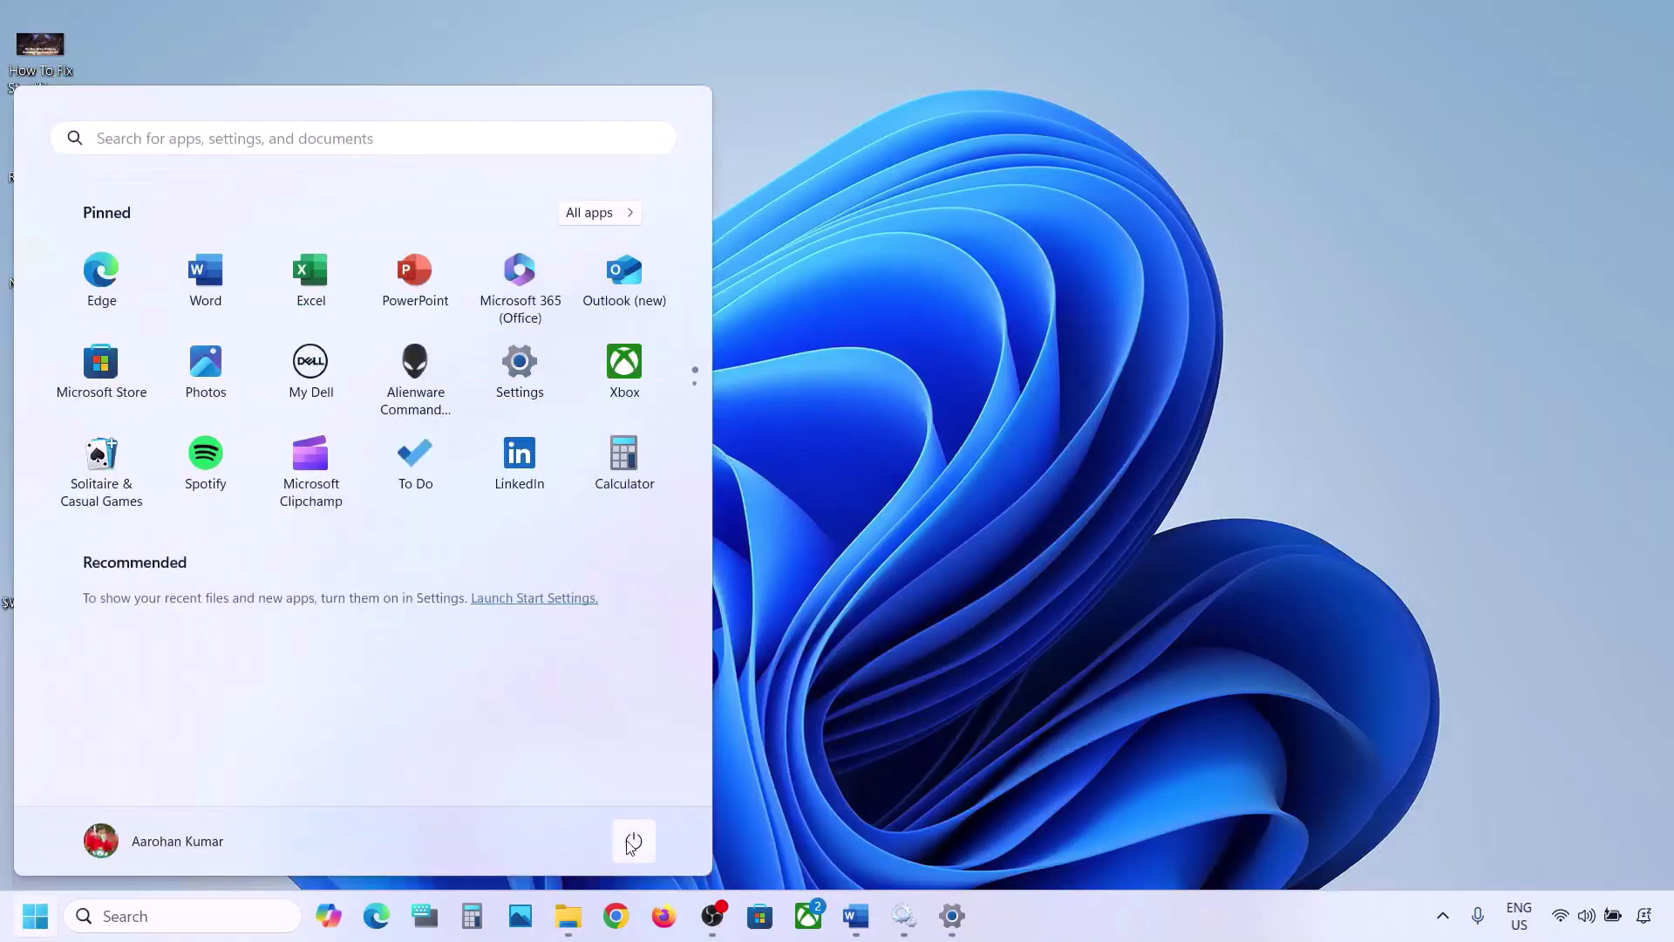
pyautogui.click(634, 842)
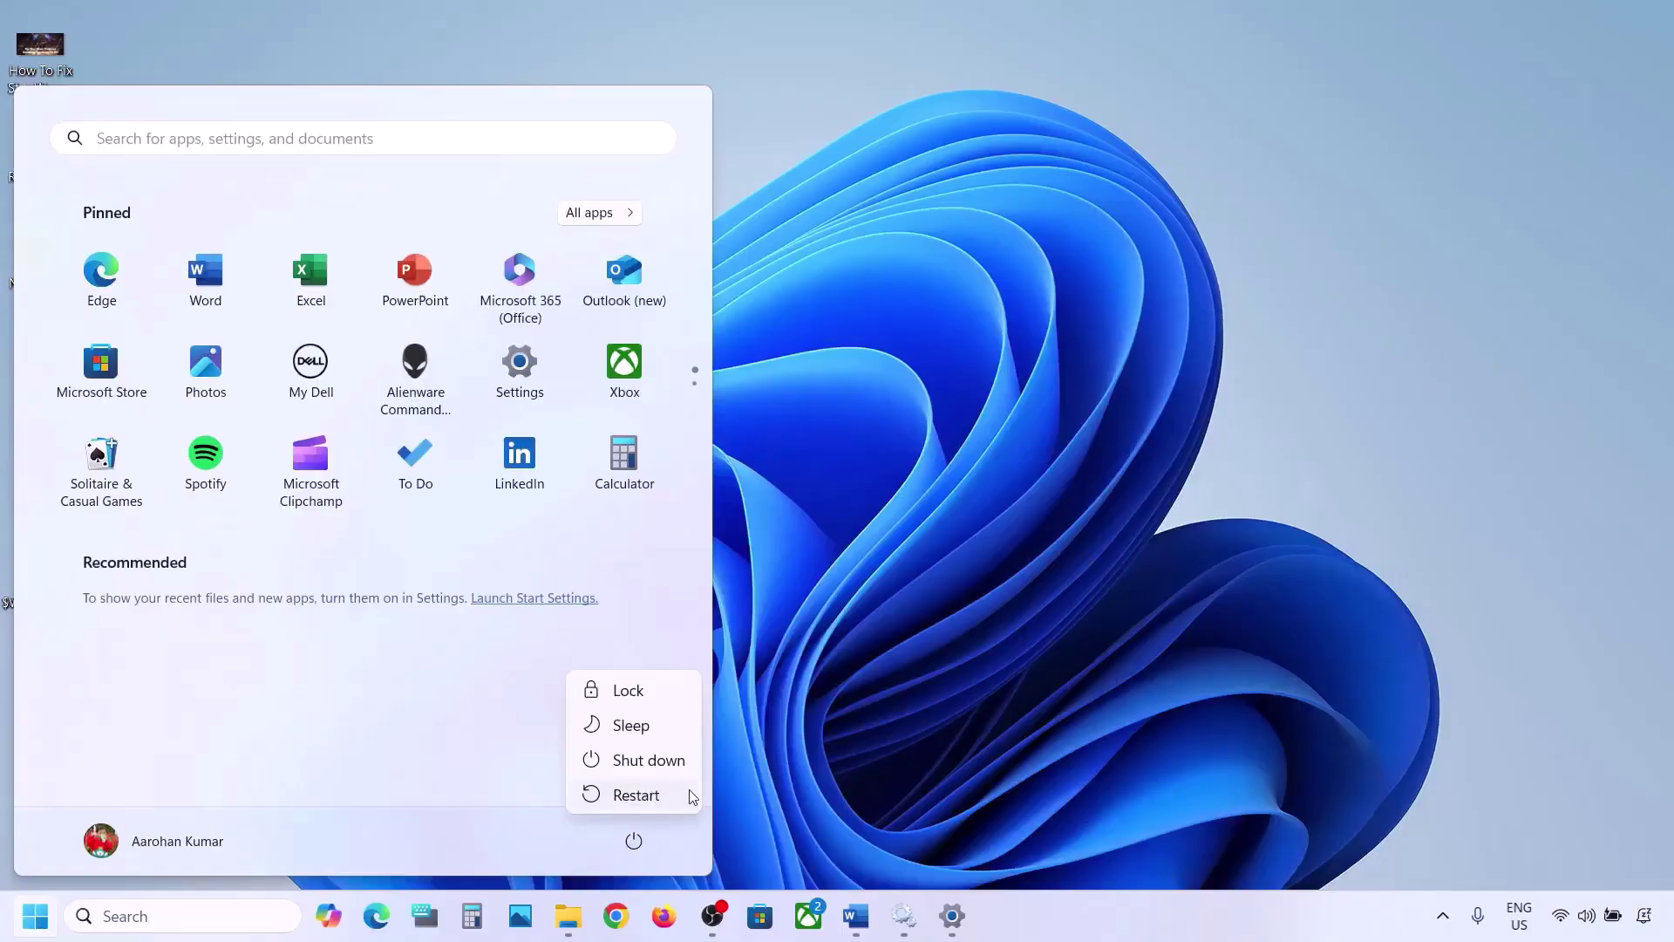
pyautogui.click(918, 640)
pyautogui.click(917, 640)
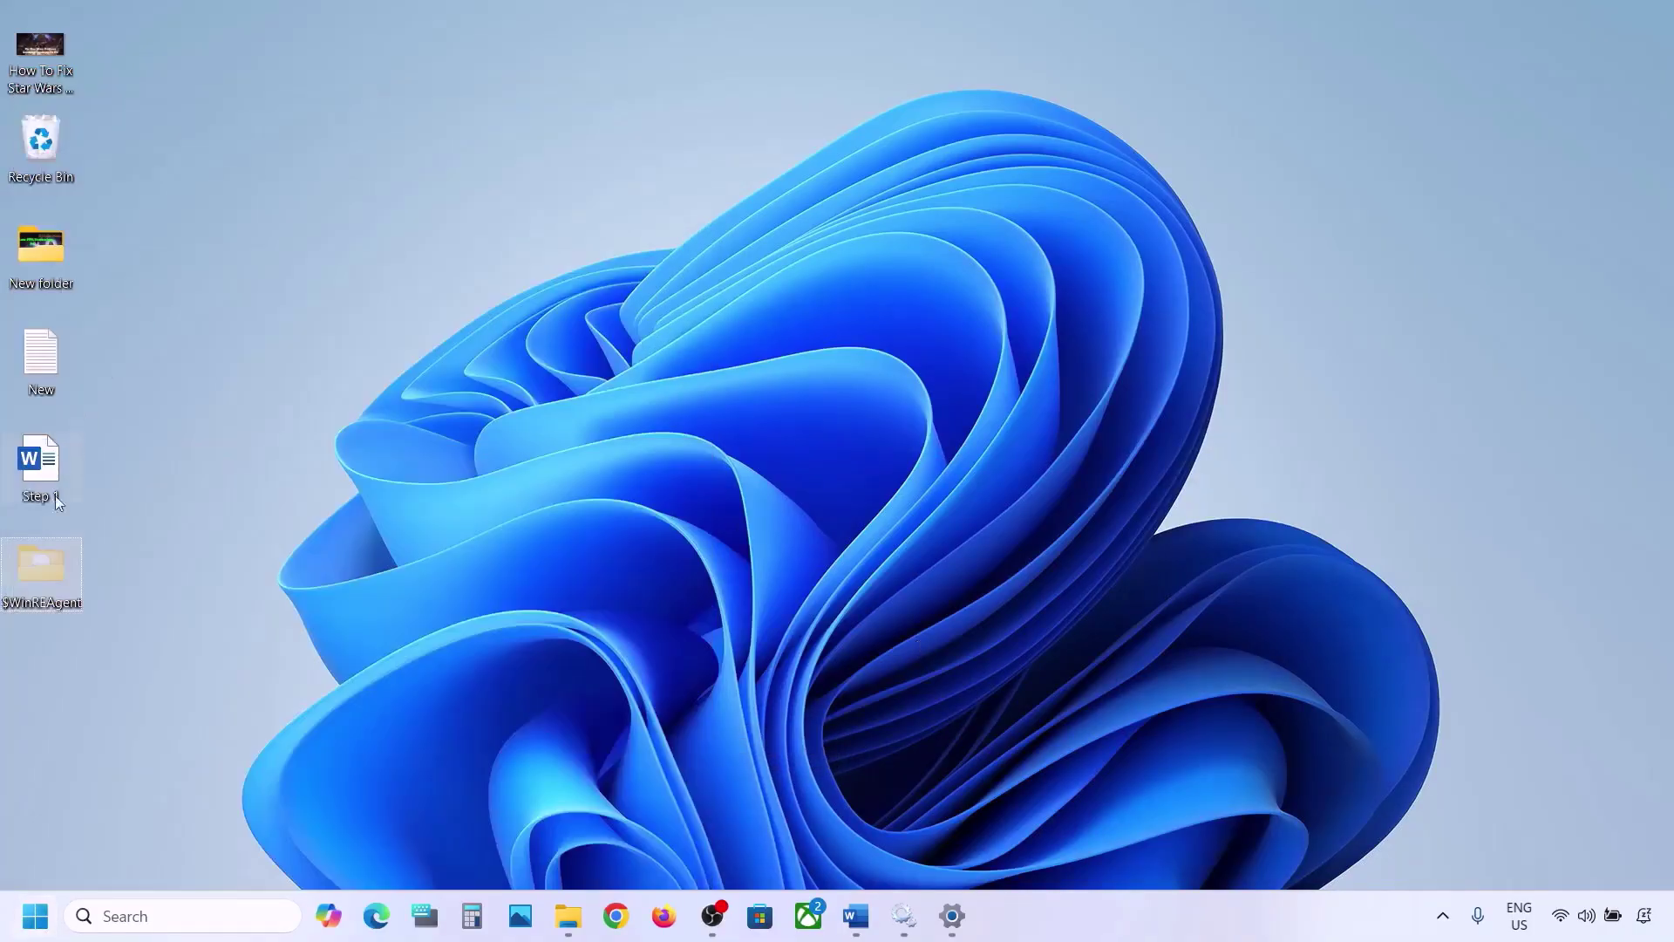
# Move the $WinREAgent folder from the desktop back to the C: drive and minimize File Explorer.
pyautogui.rightClick(39, 562)
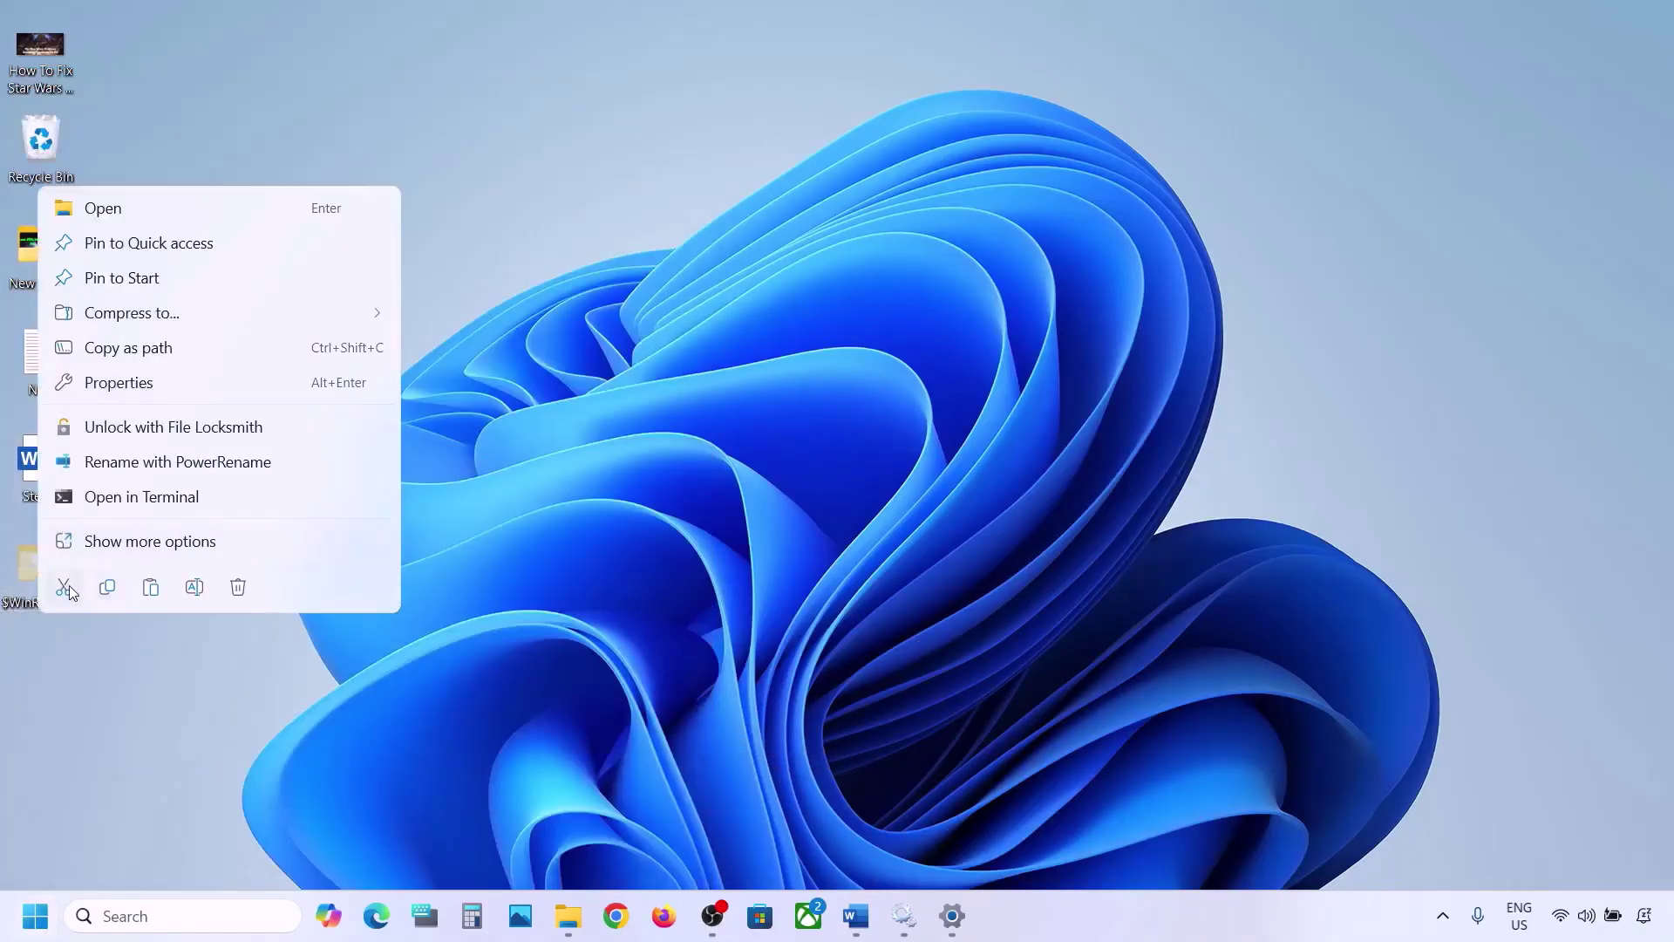
pyautogui.click(69, 586)
pyautogui.click(568, 915)
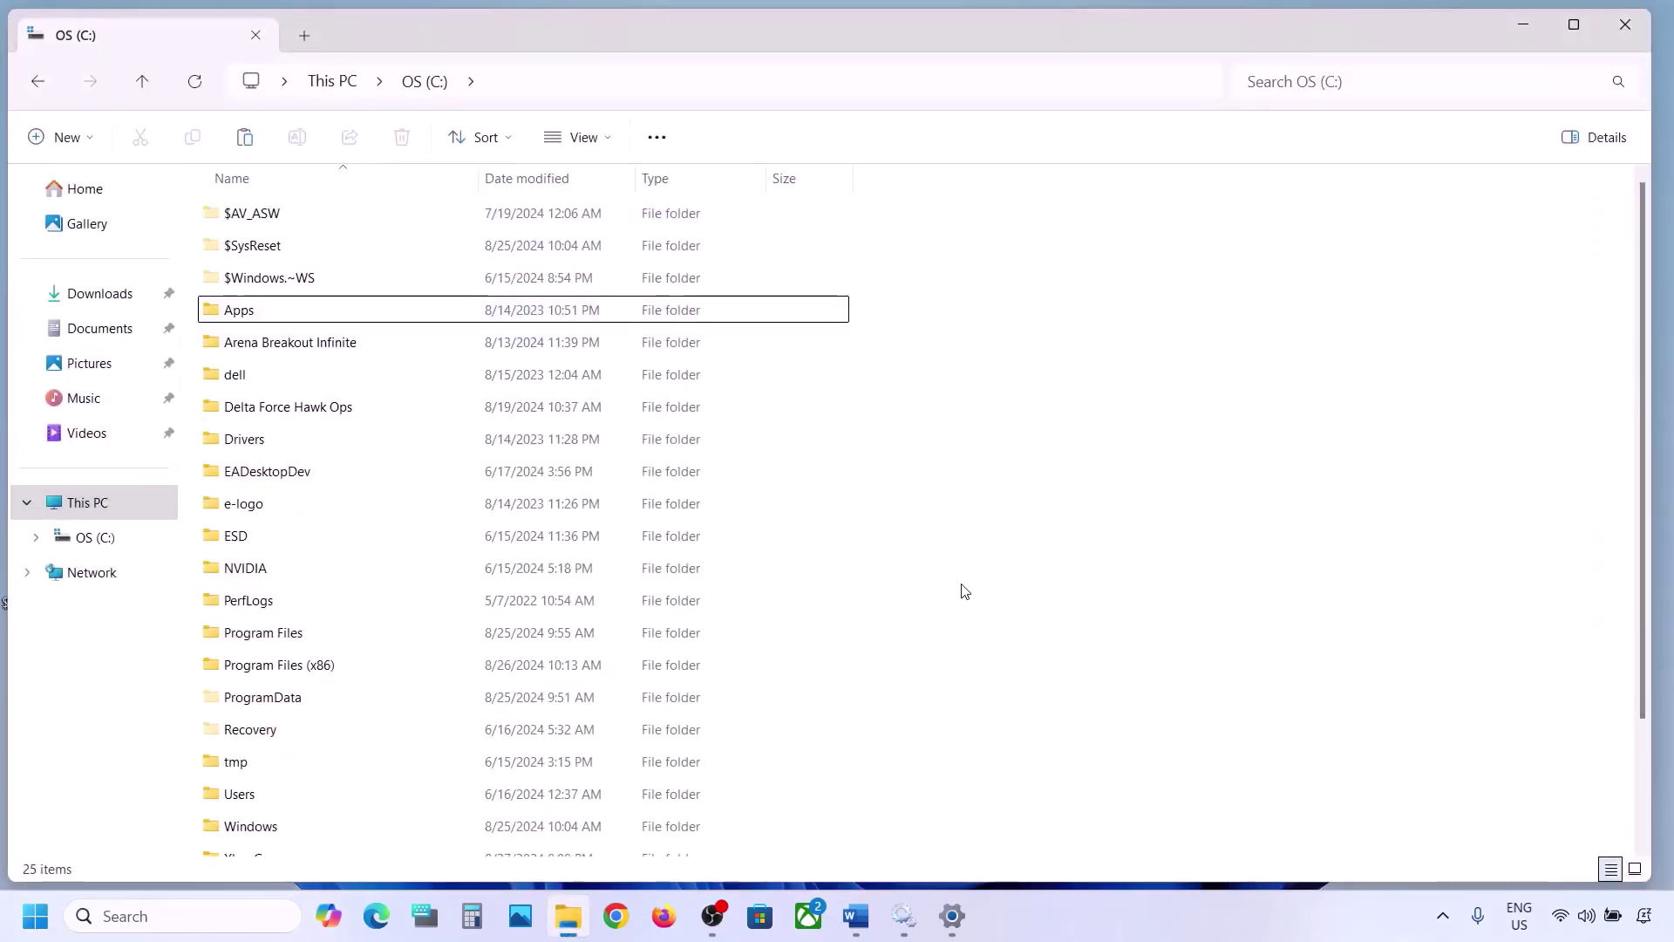
pyautogui.hotkey('ctrl', 'v')
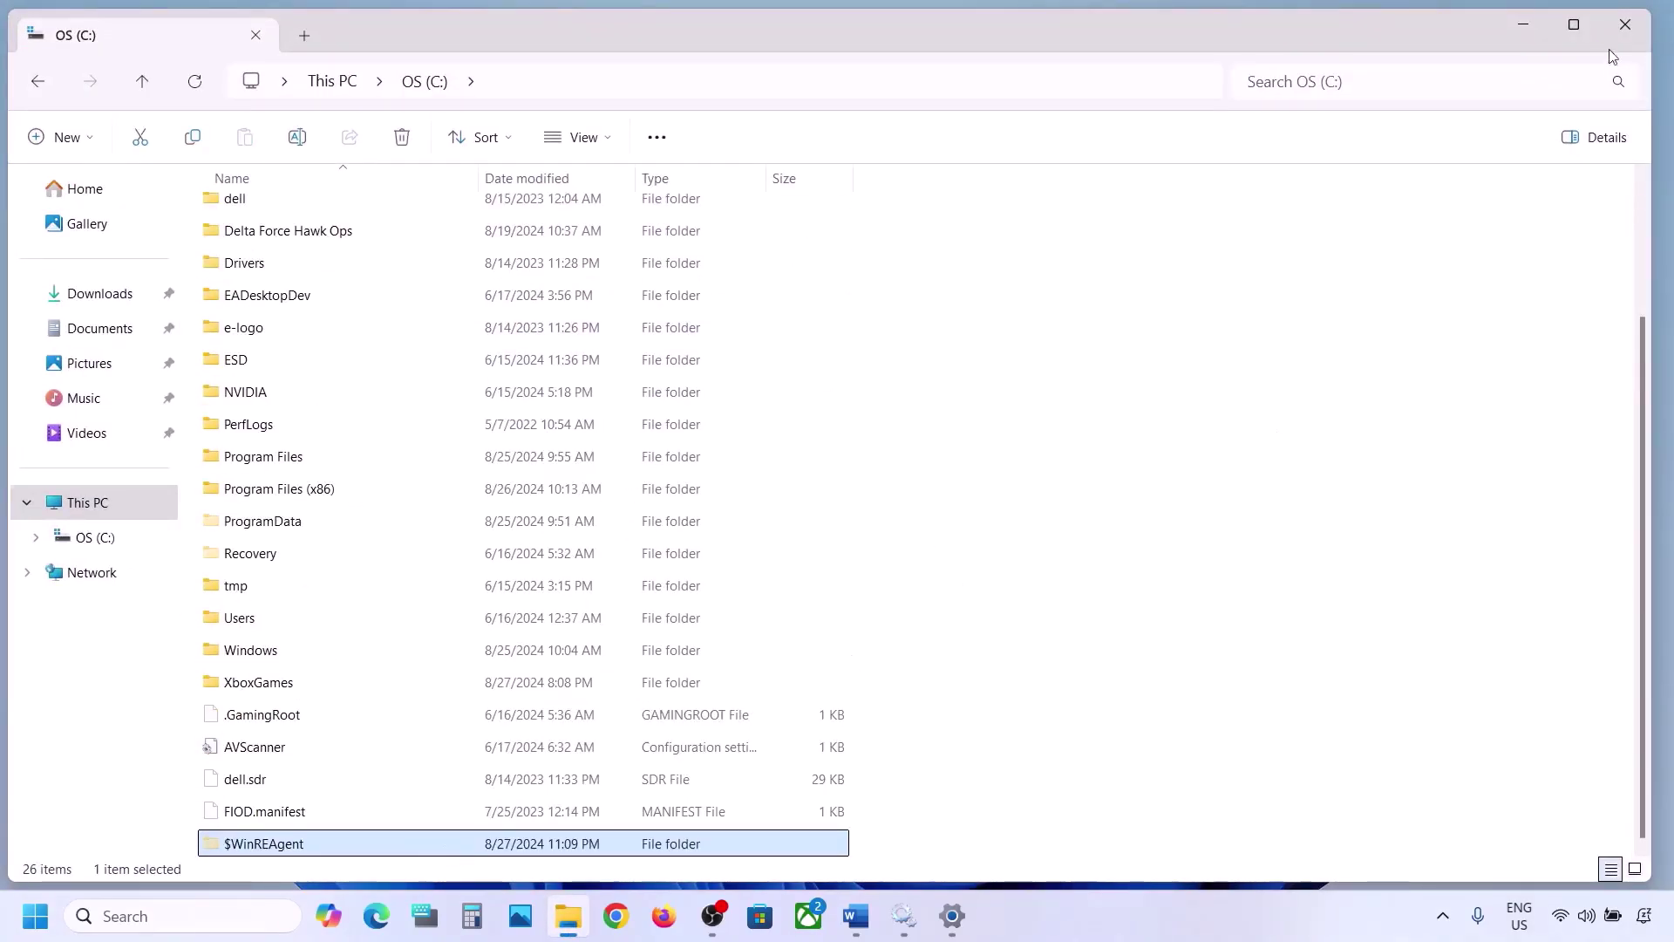
pyautogui.click(1504, 35)
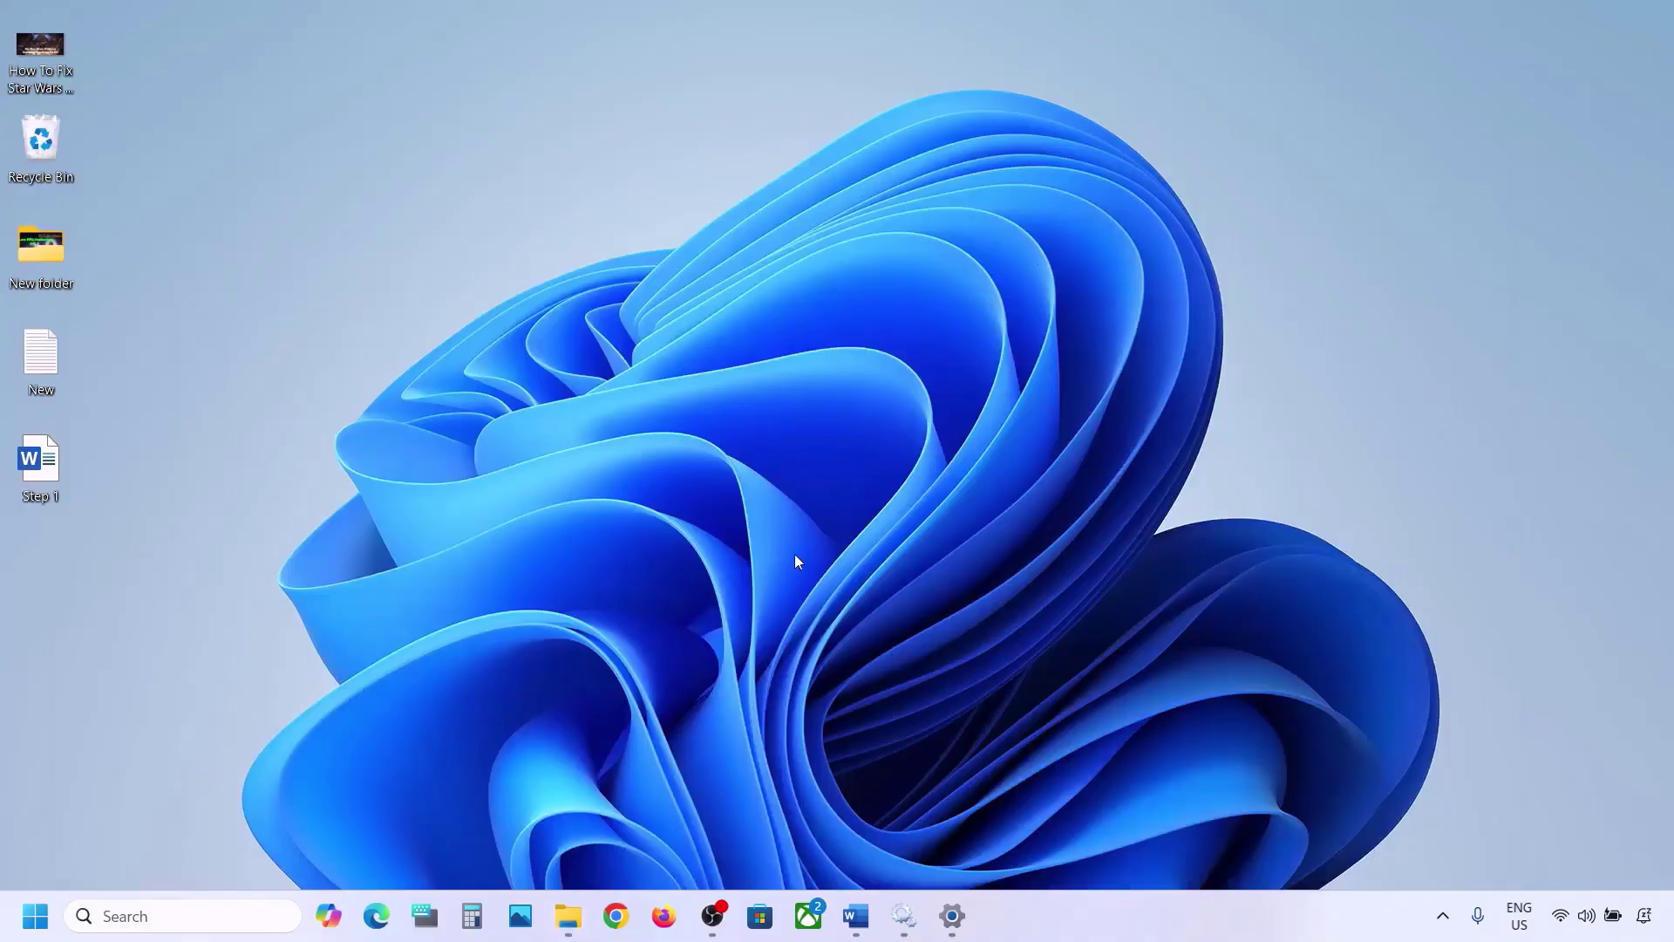
# Switch to the Word notes and highlight the Step 3 text "Run Update Troubleshooter".
pyautogui.click(856, 916)
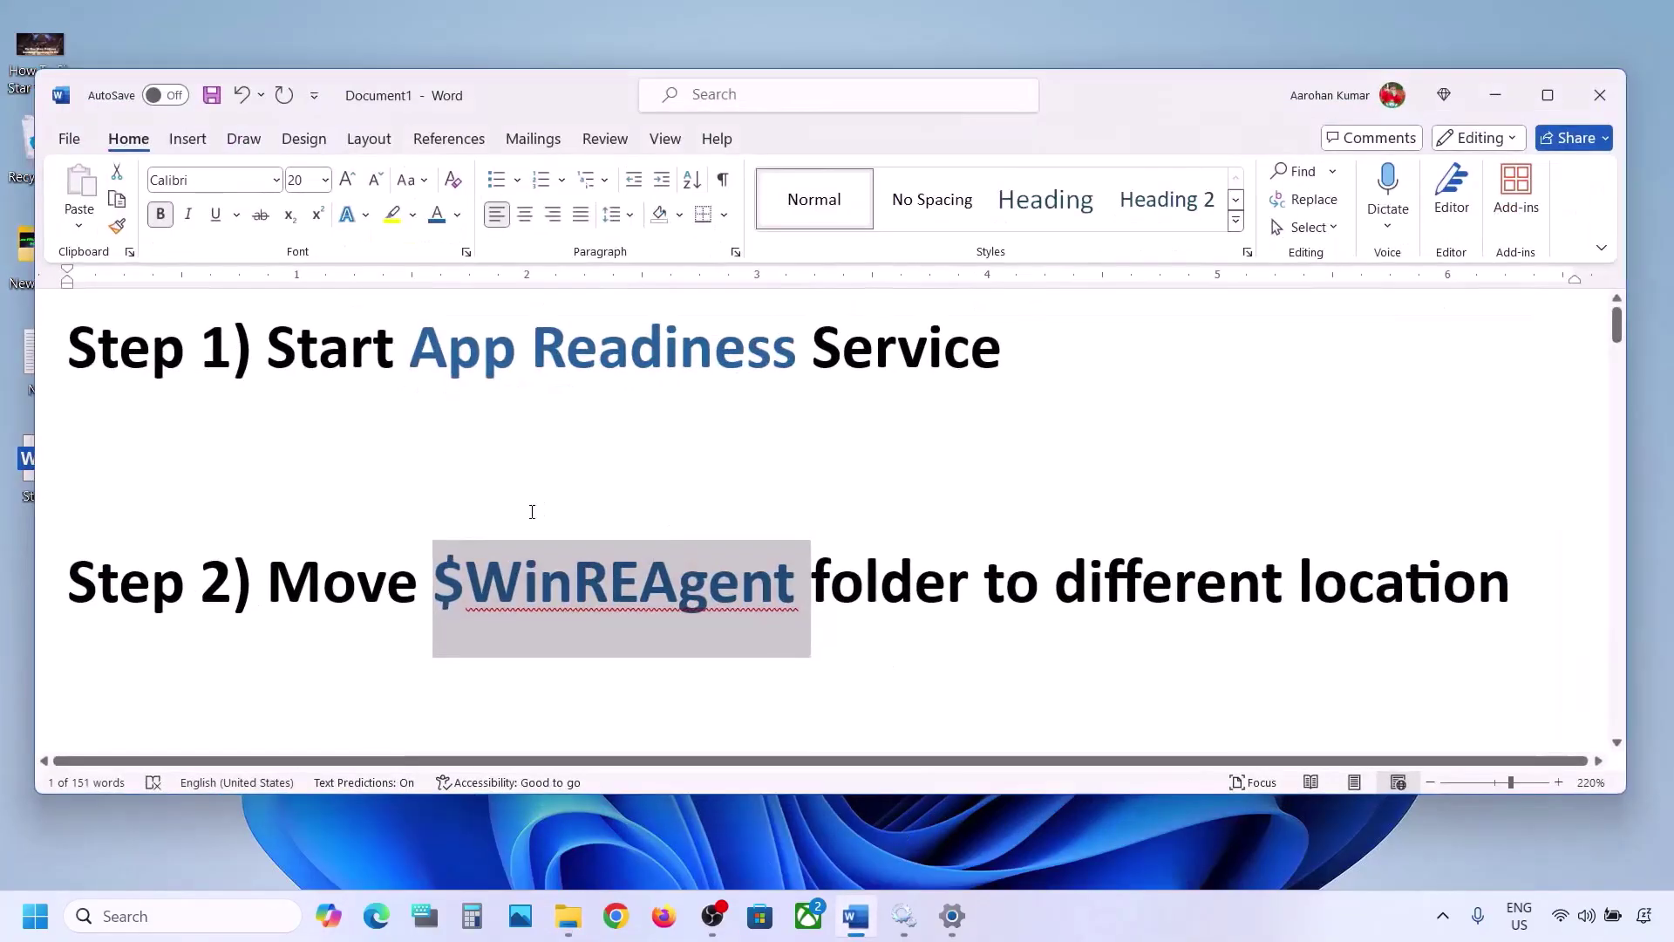
pyautogui.scroll(-3, 532, 512)
pyautogui.moveTo(307, 491); pyautogui.dragTo(1001, 502)
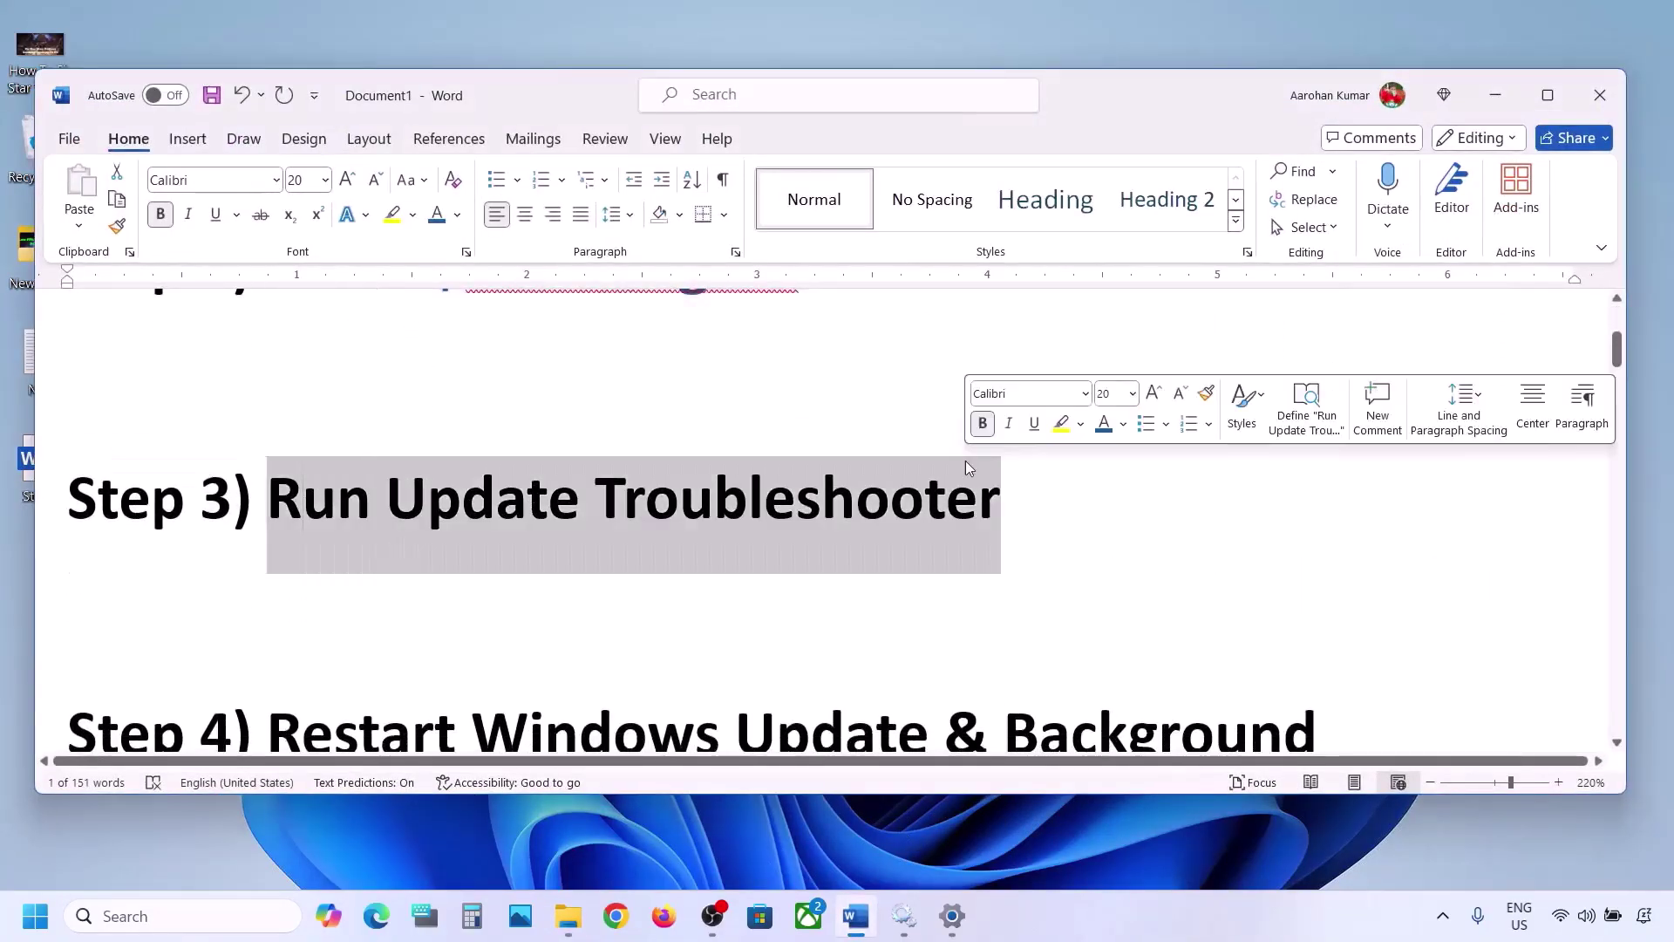
# Run the Windows Update troubleshooter from the other troubleshooters in the System settings.
pyautogui.click(35, 916)
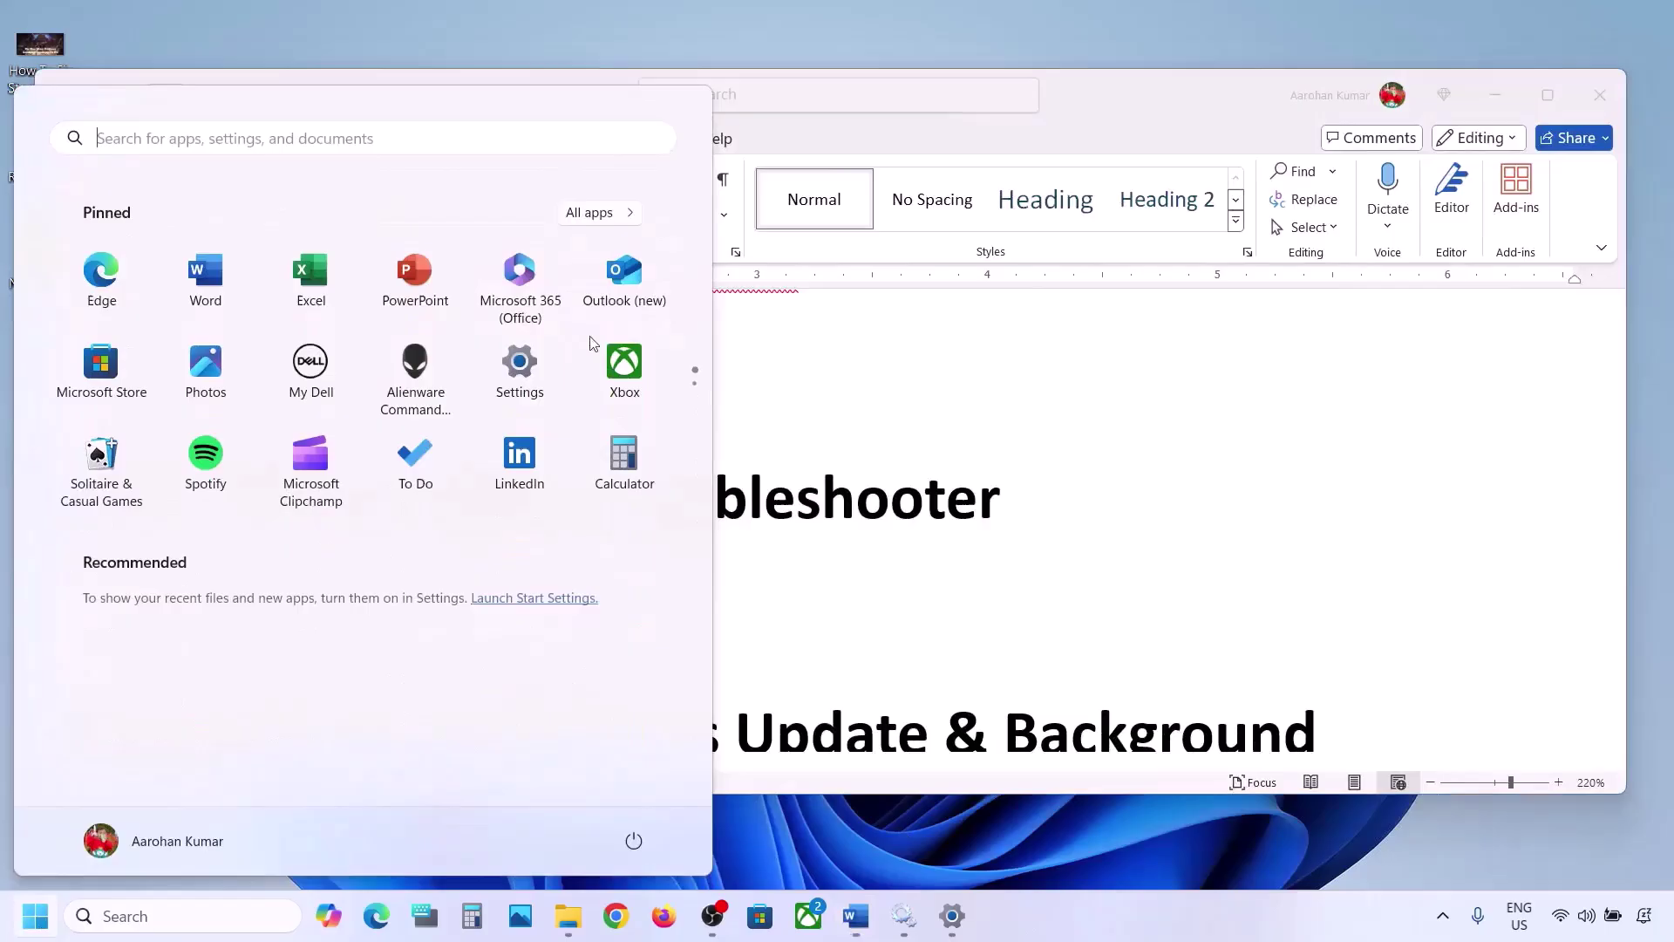
pyautogui.click(540, 383)
pyautogui.click(157, 286)
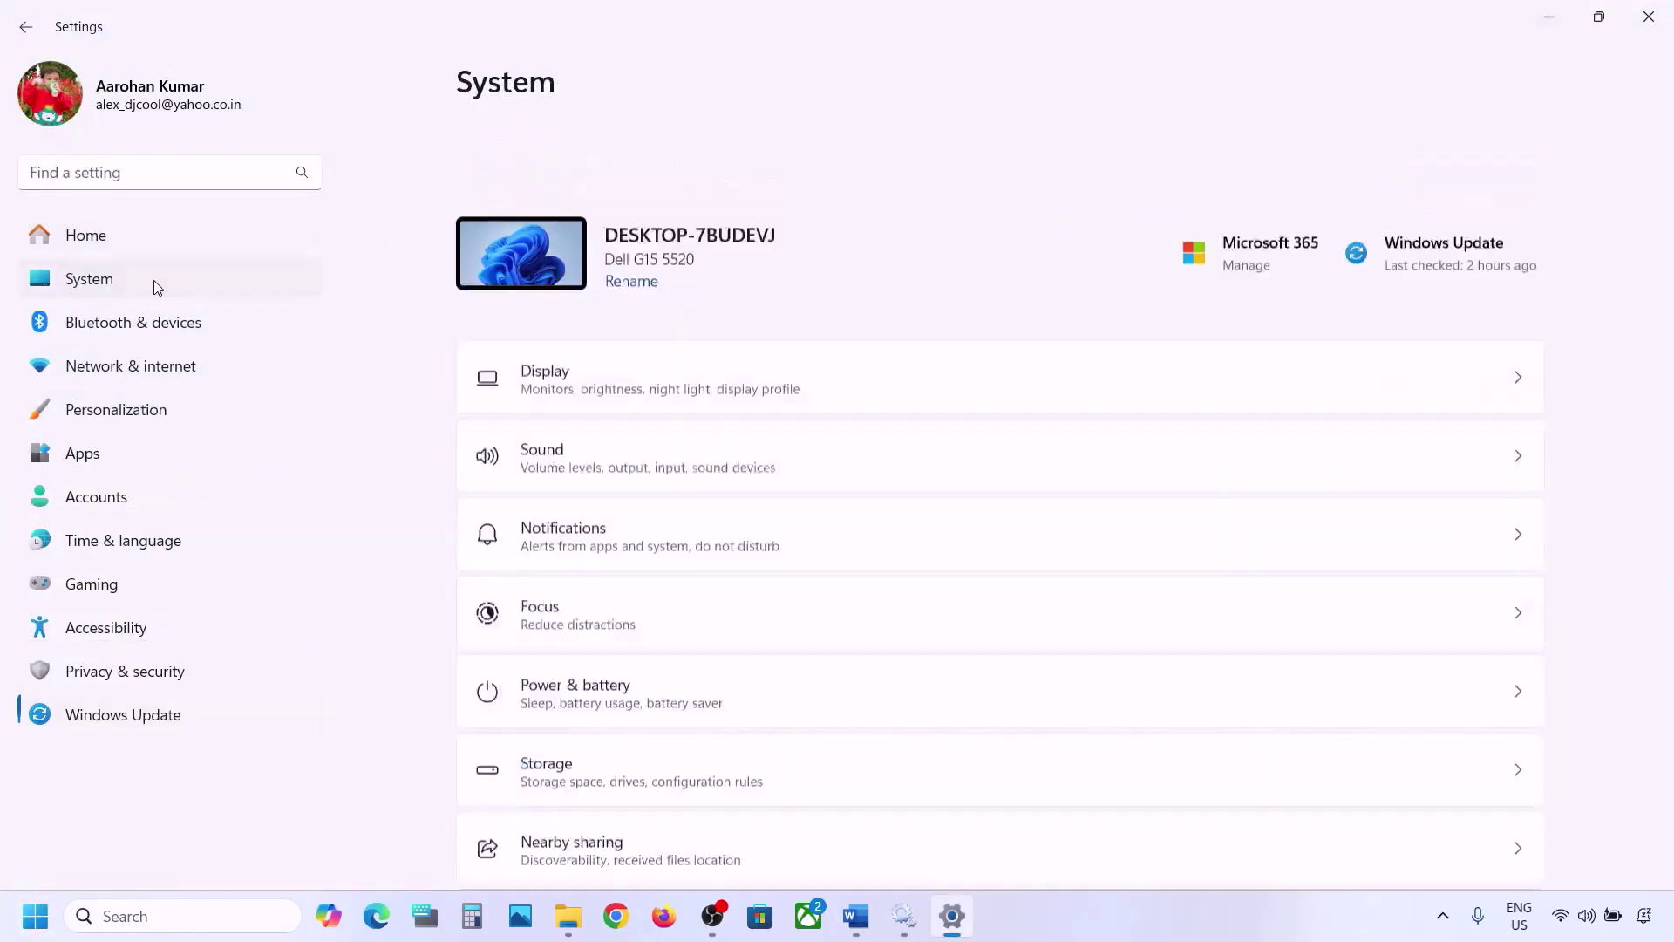
pyautogui.scroll(-5, 628, 422)
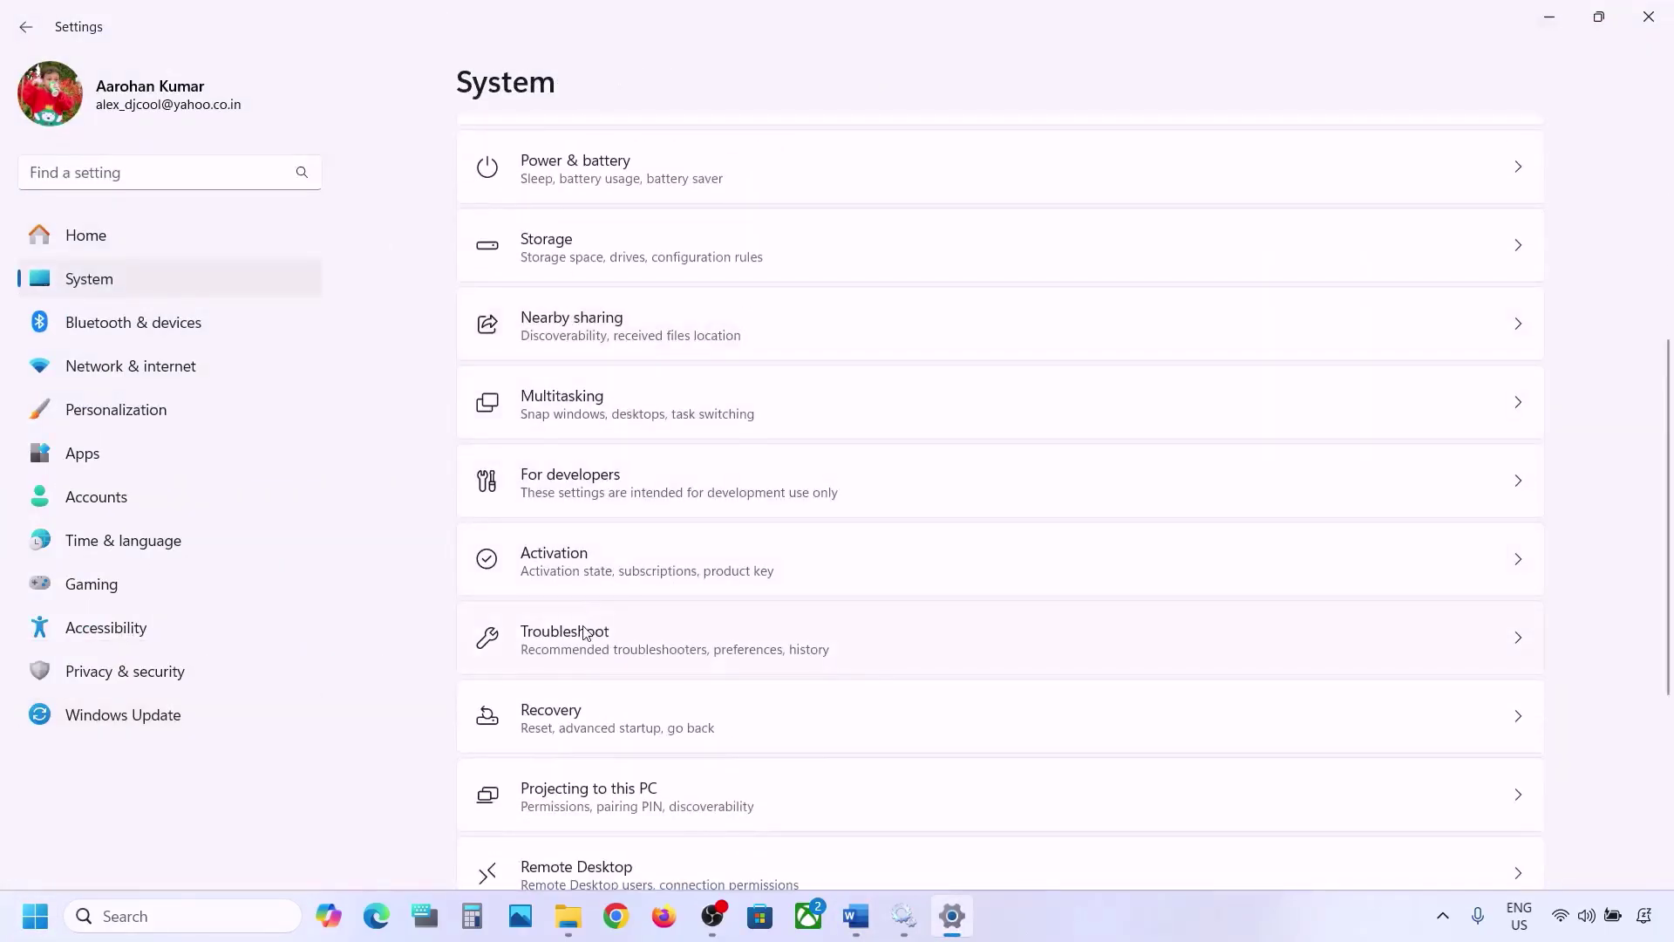
pyautogui.click(583, 633)
pyautogui.click(599, 368)
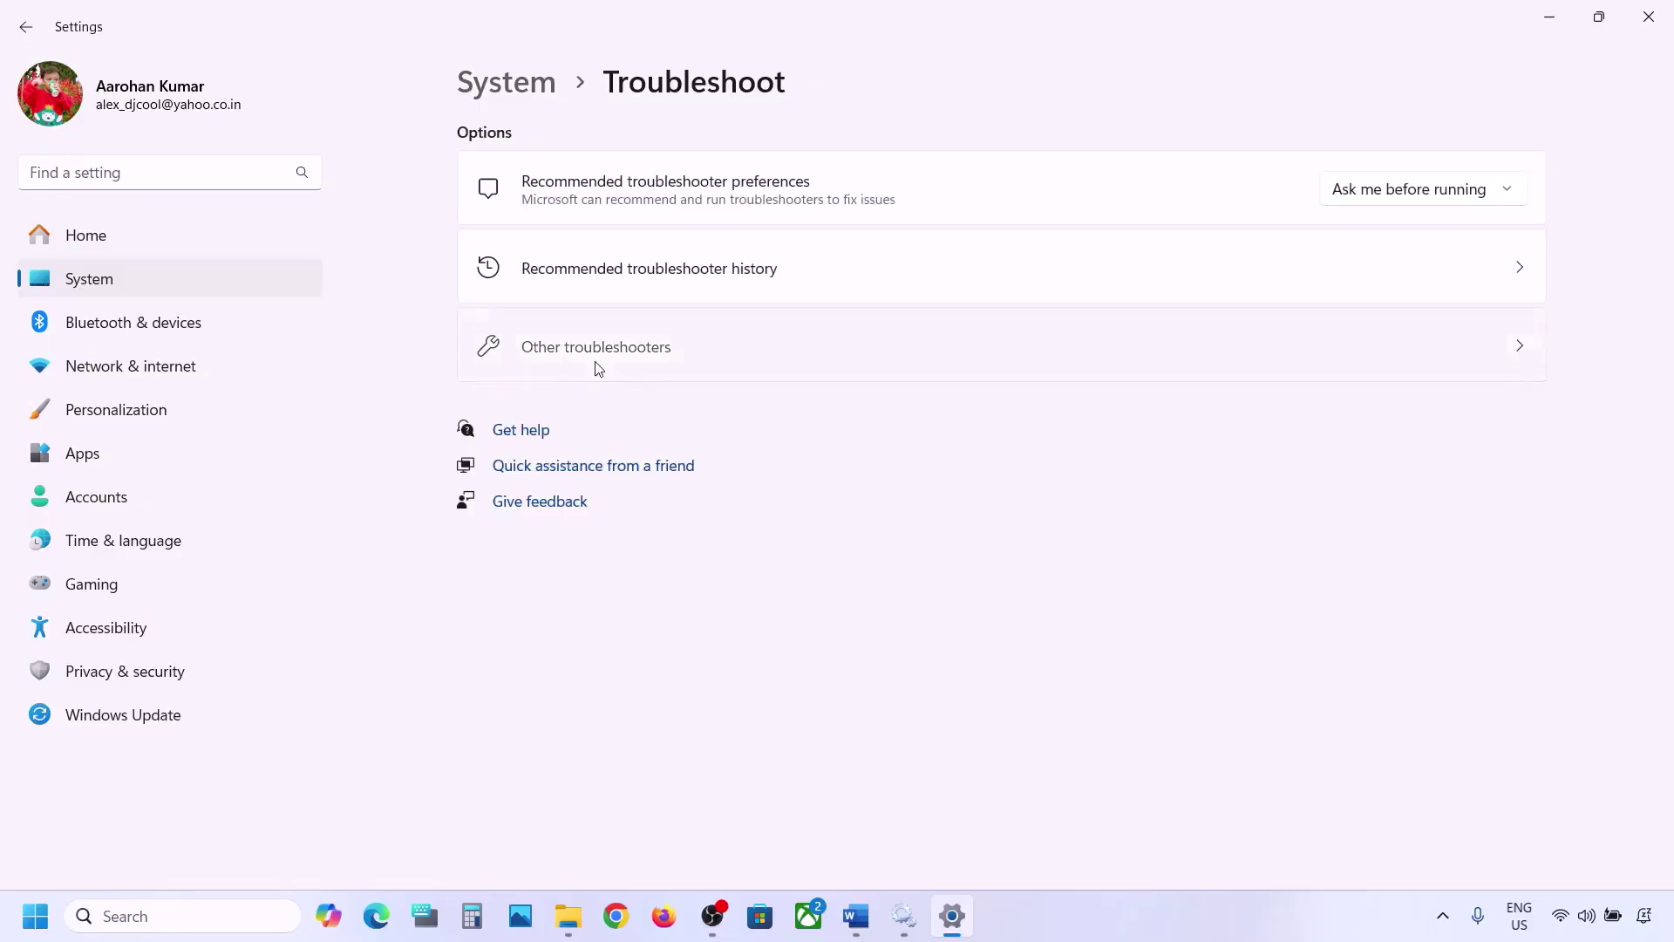
pyautogui.scroll(-1, 596, 366)
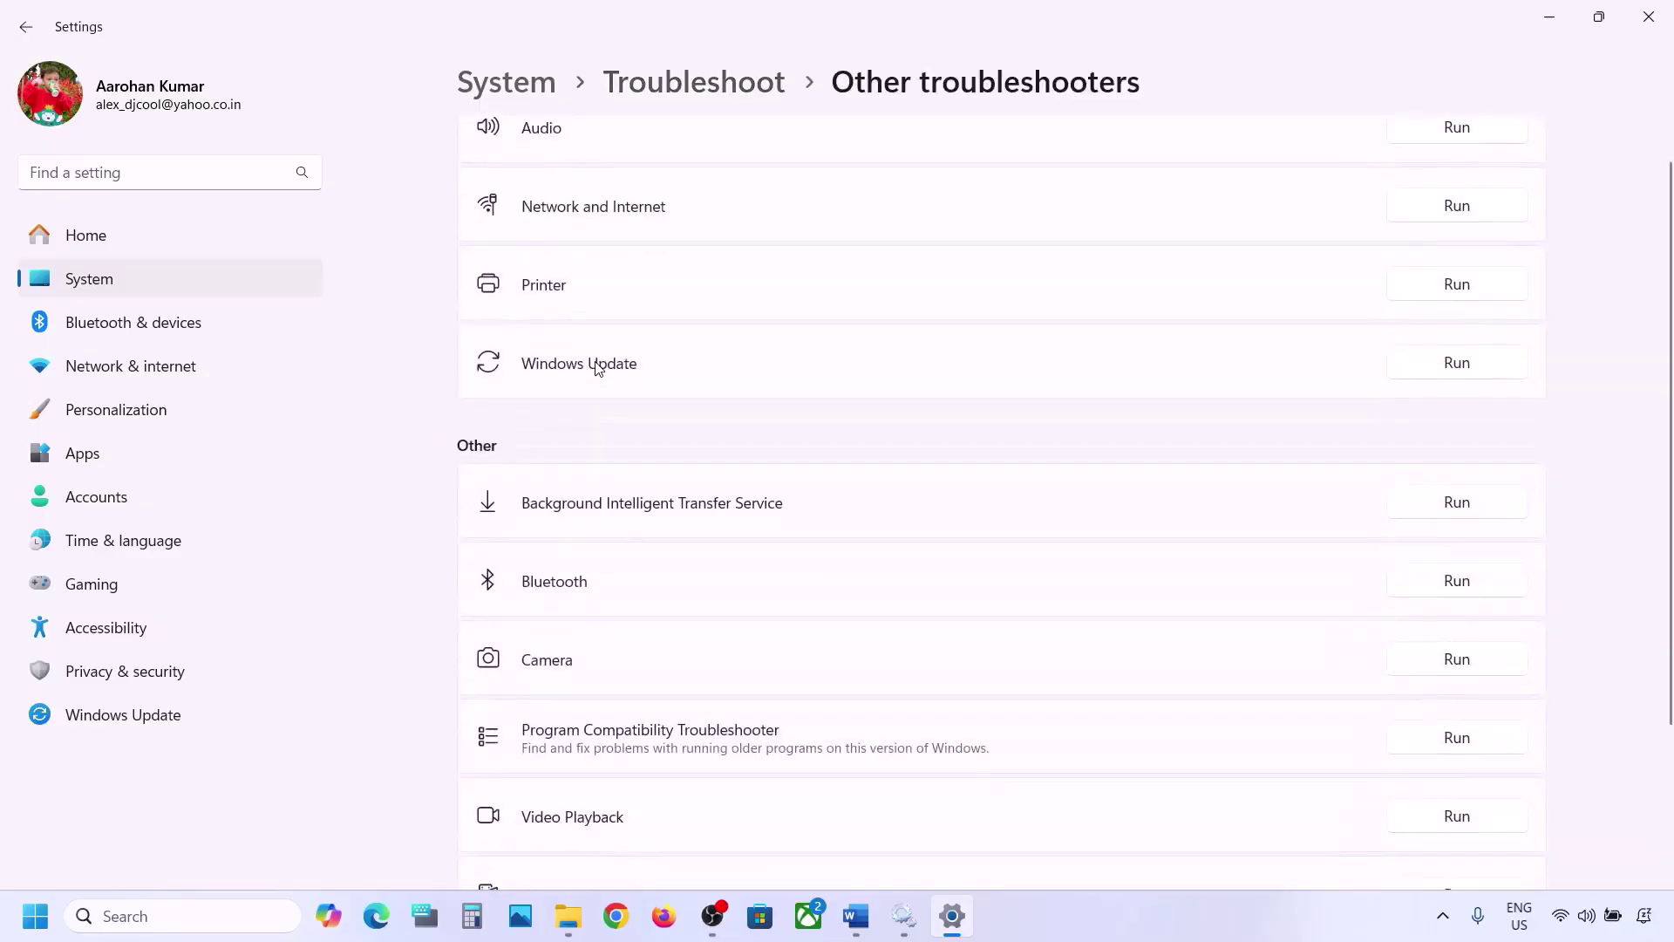
pyautogui.click(1459, 377)
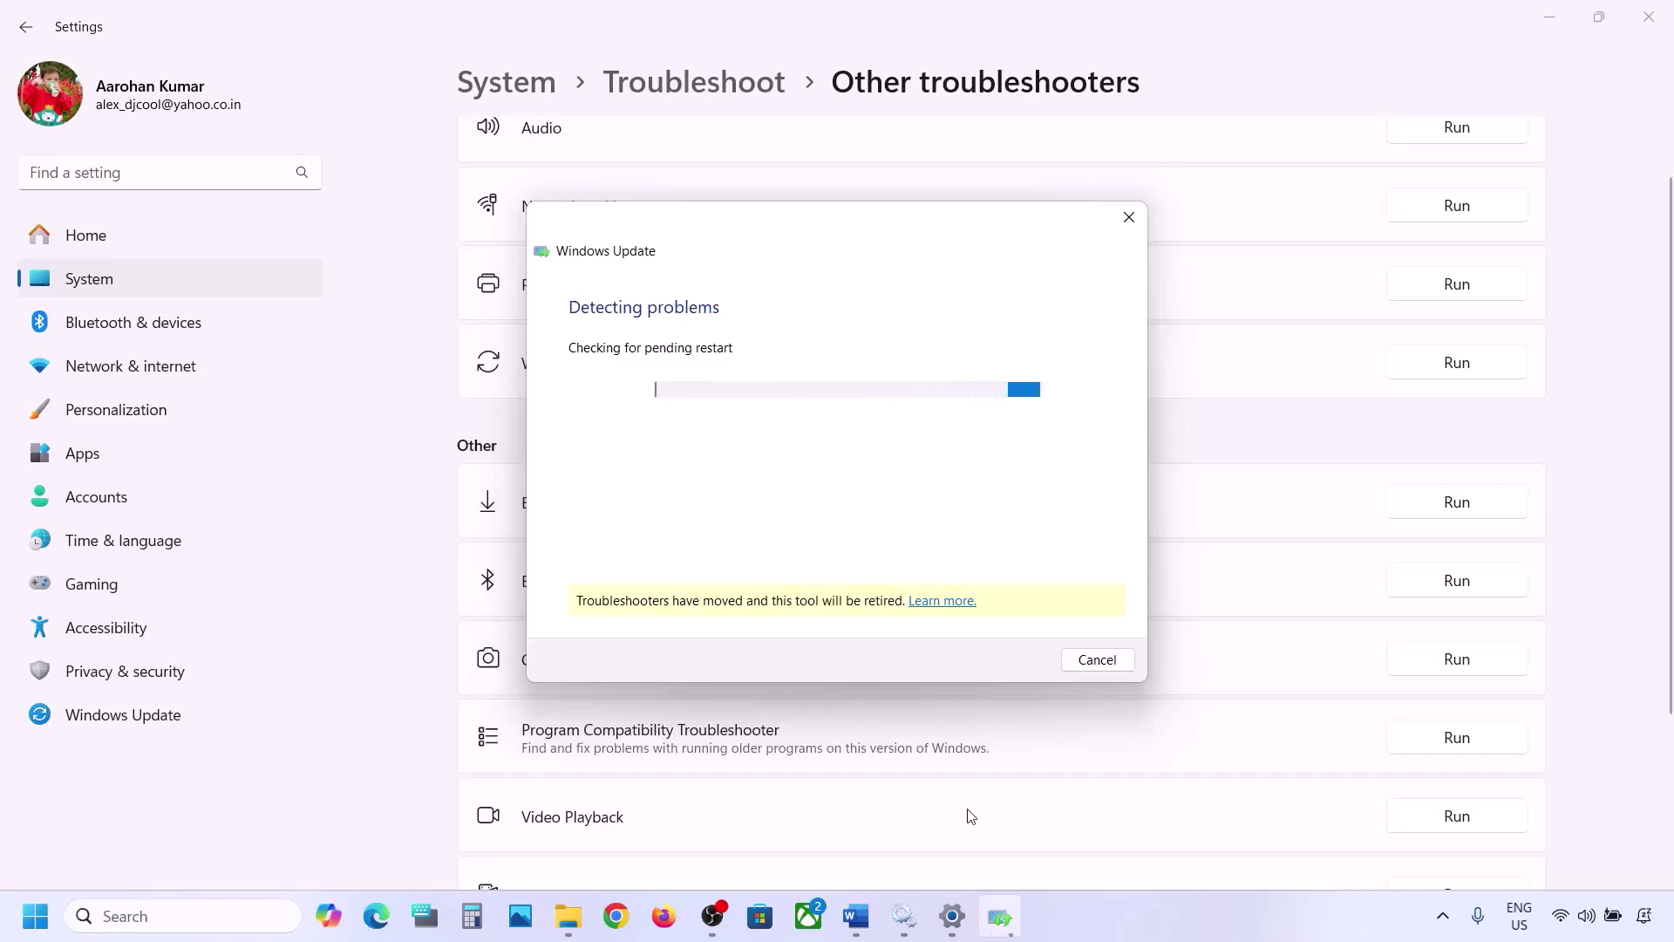
# Return to the Word notes and highlight the Step 4 text about restarting Windows Update and Background intelligent transfer service.
pyautogui.click(856, 916)
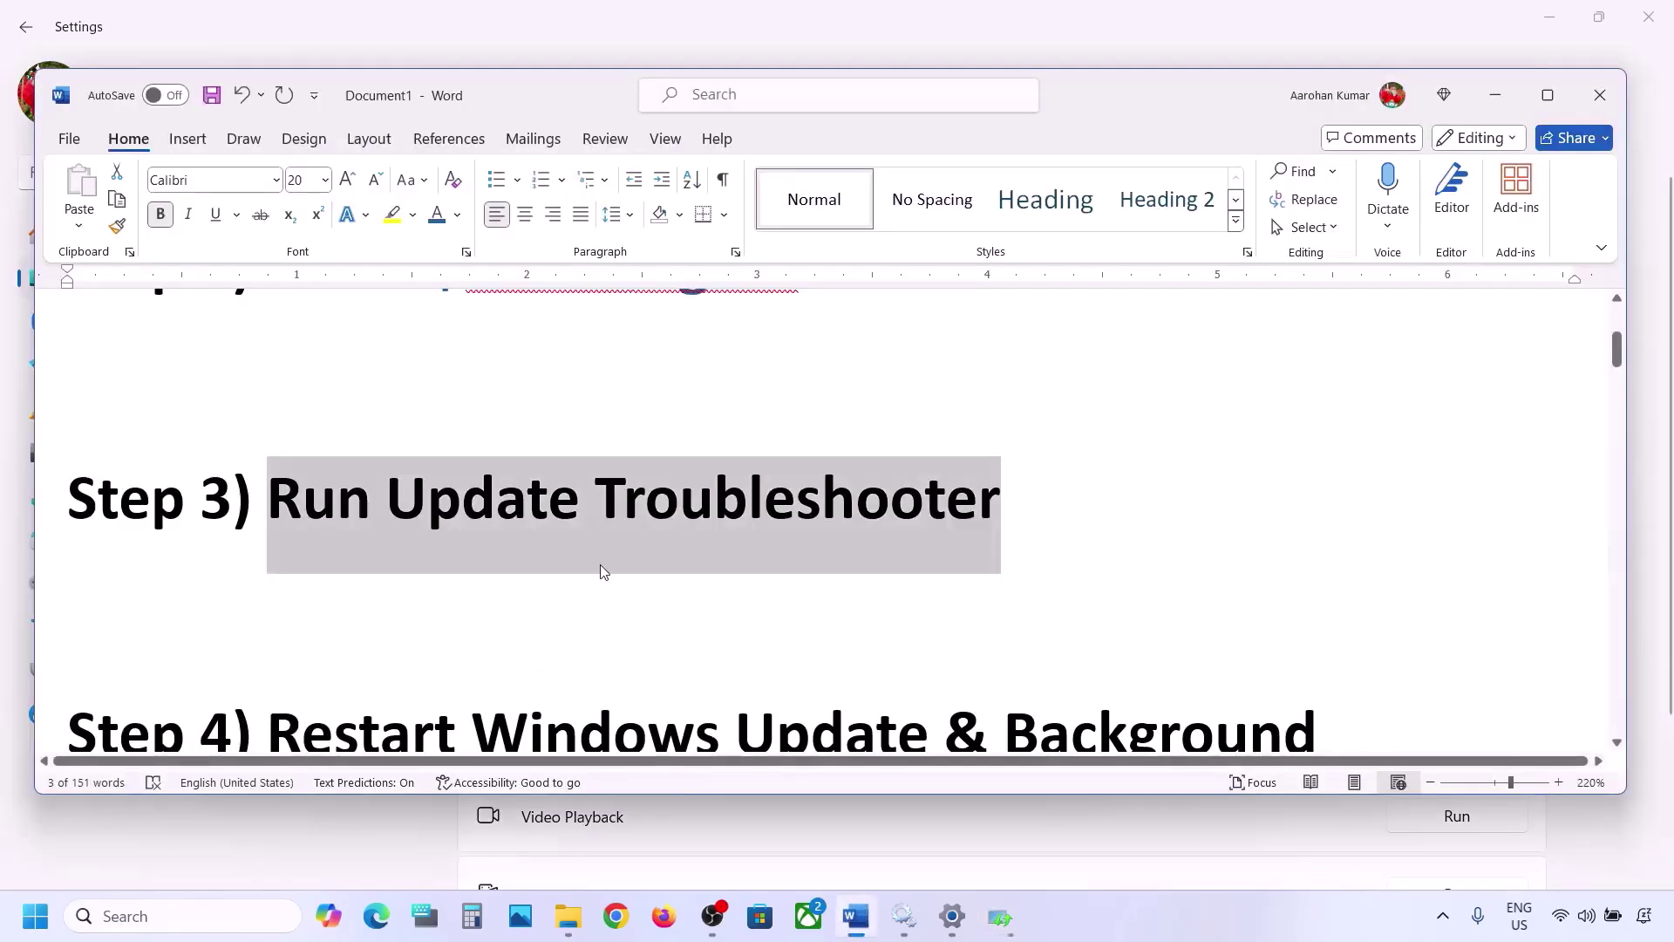
pyautogui.scroll(-3, 600, 563)
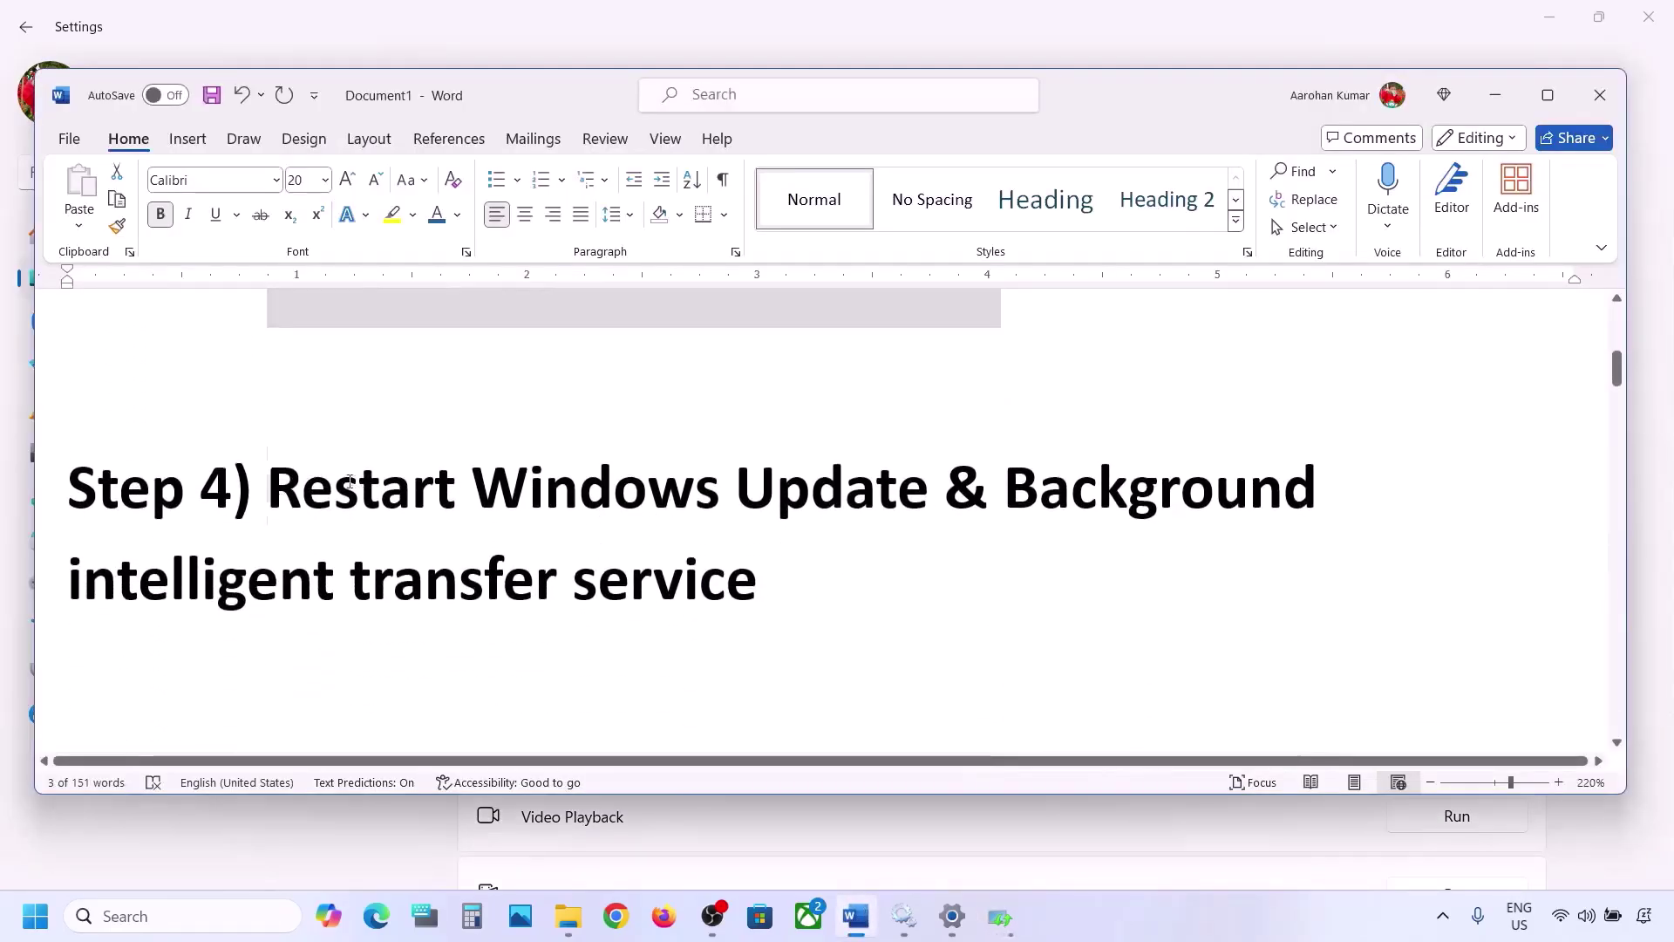
pyautogui.moveTo(349, 481); pyautogui.dragTo(635, 614)
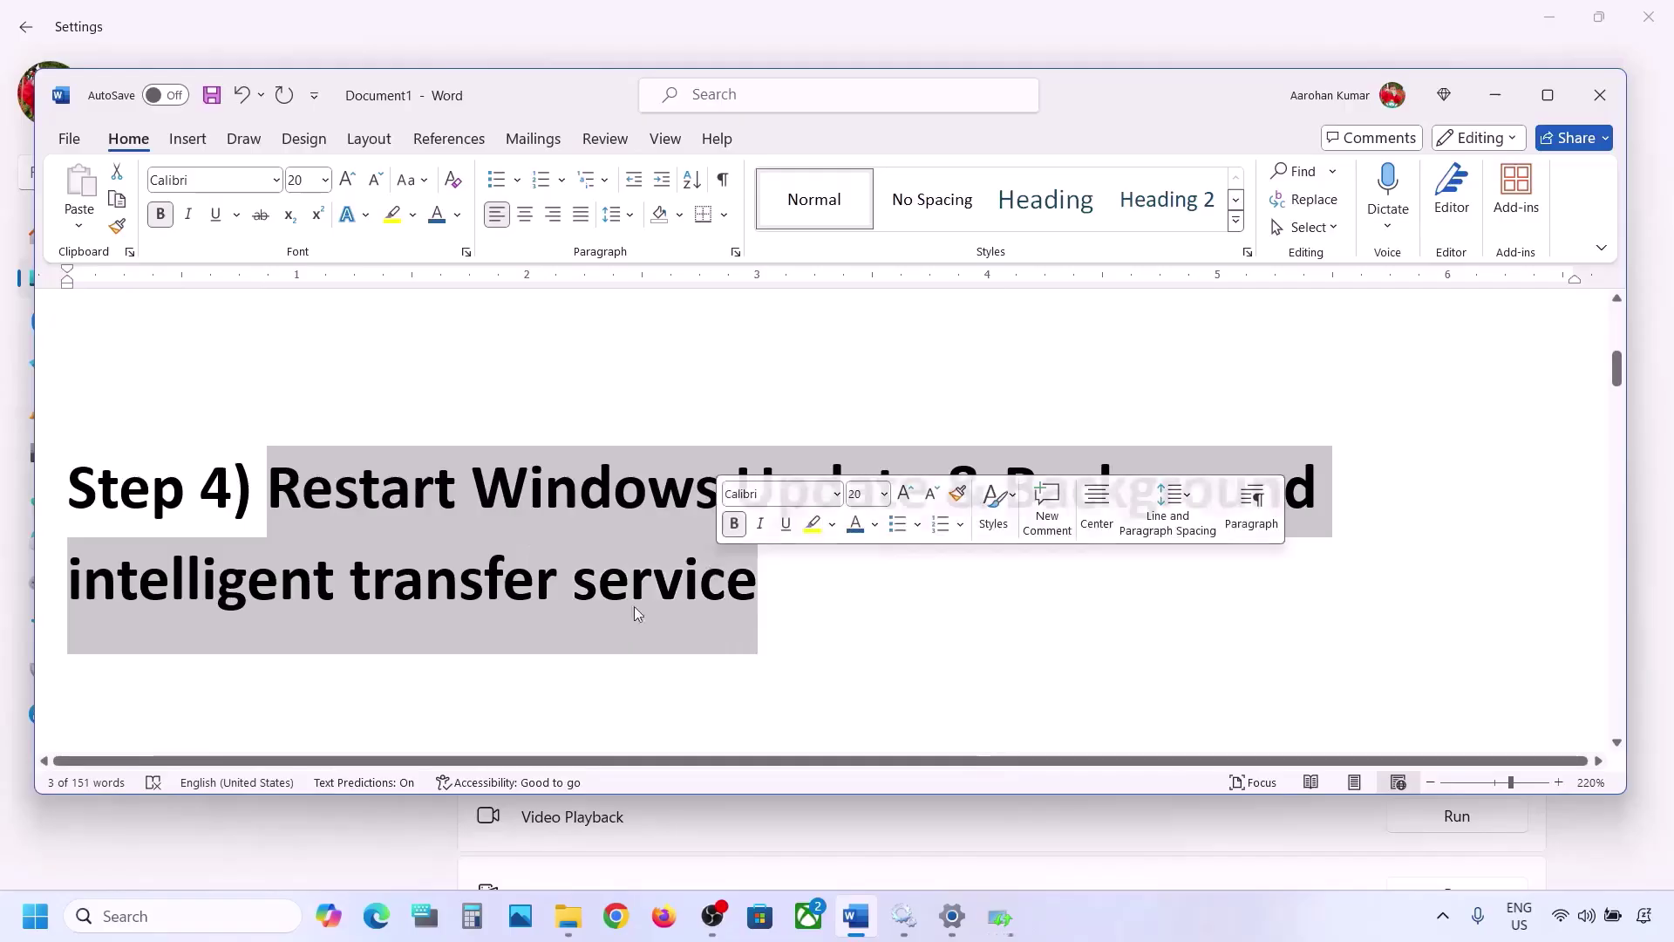
# Search Windows for "services" and open the Services console.
pyautogui.click(145, 916)
pyautogui.write('services')
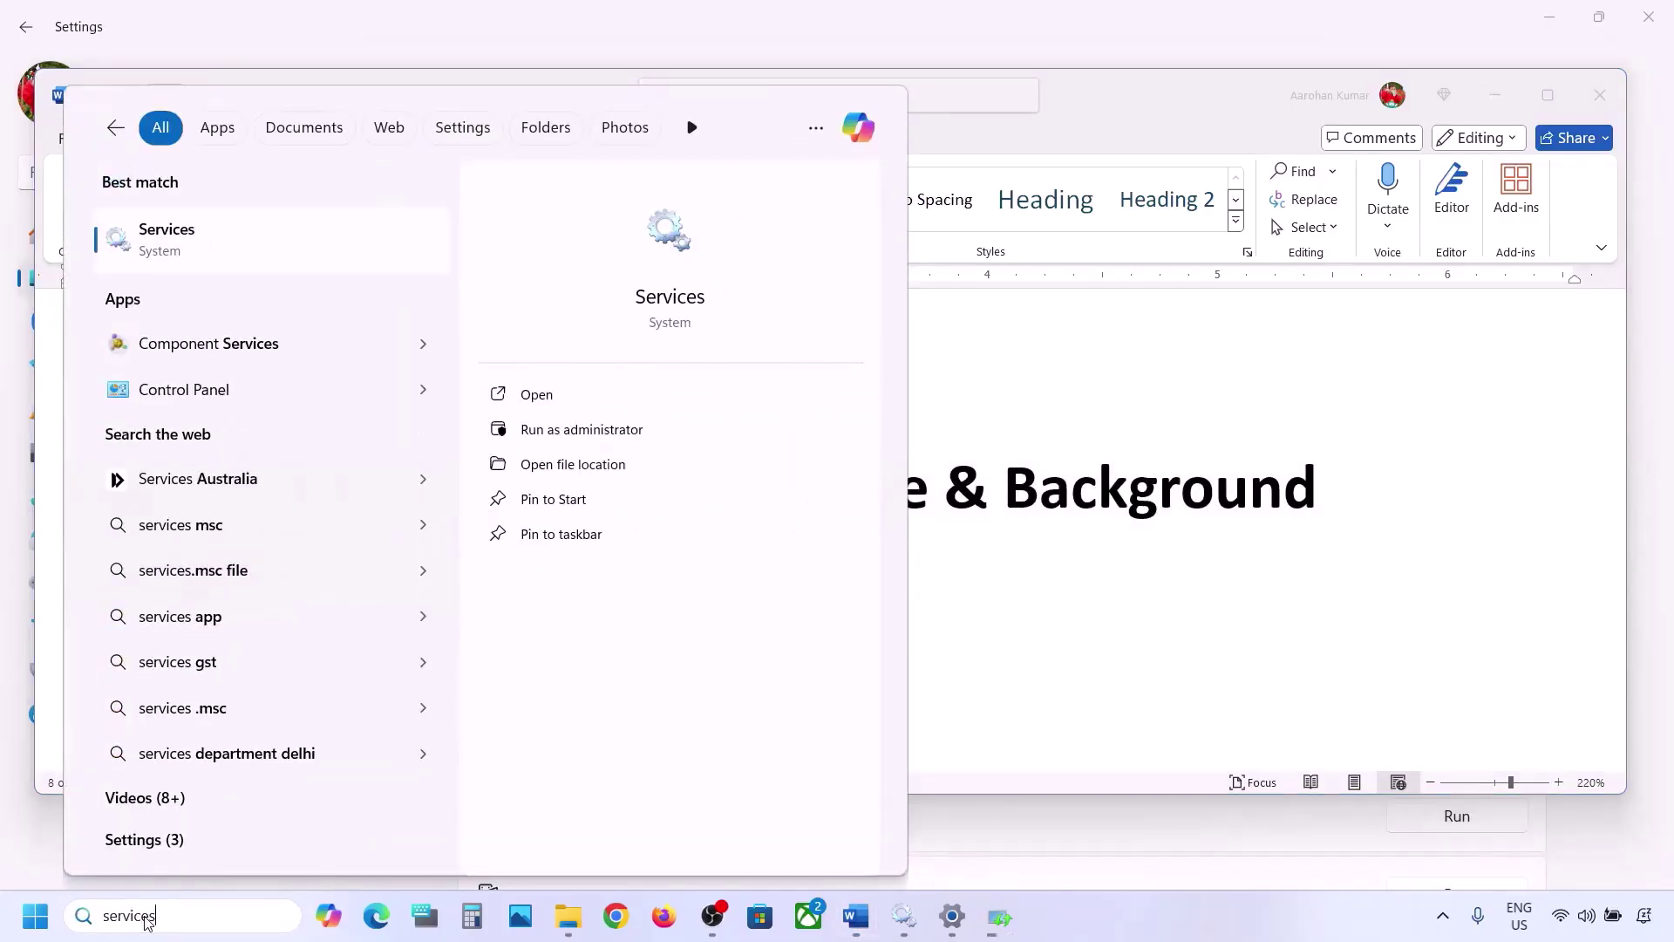
pyautogui.press('Return')
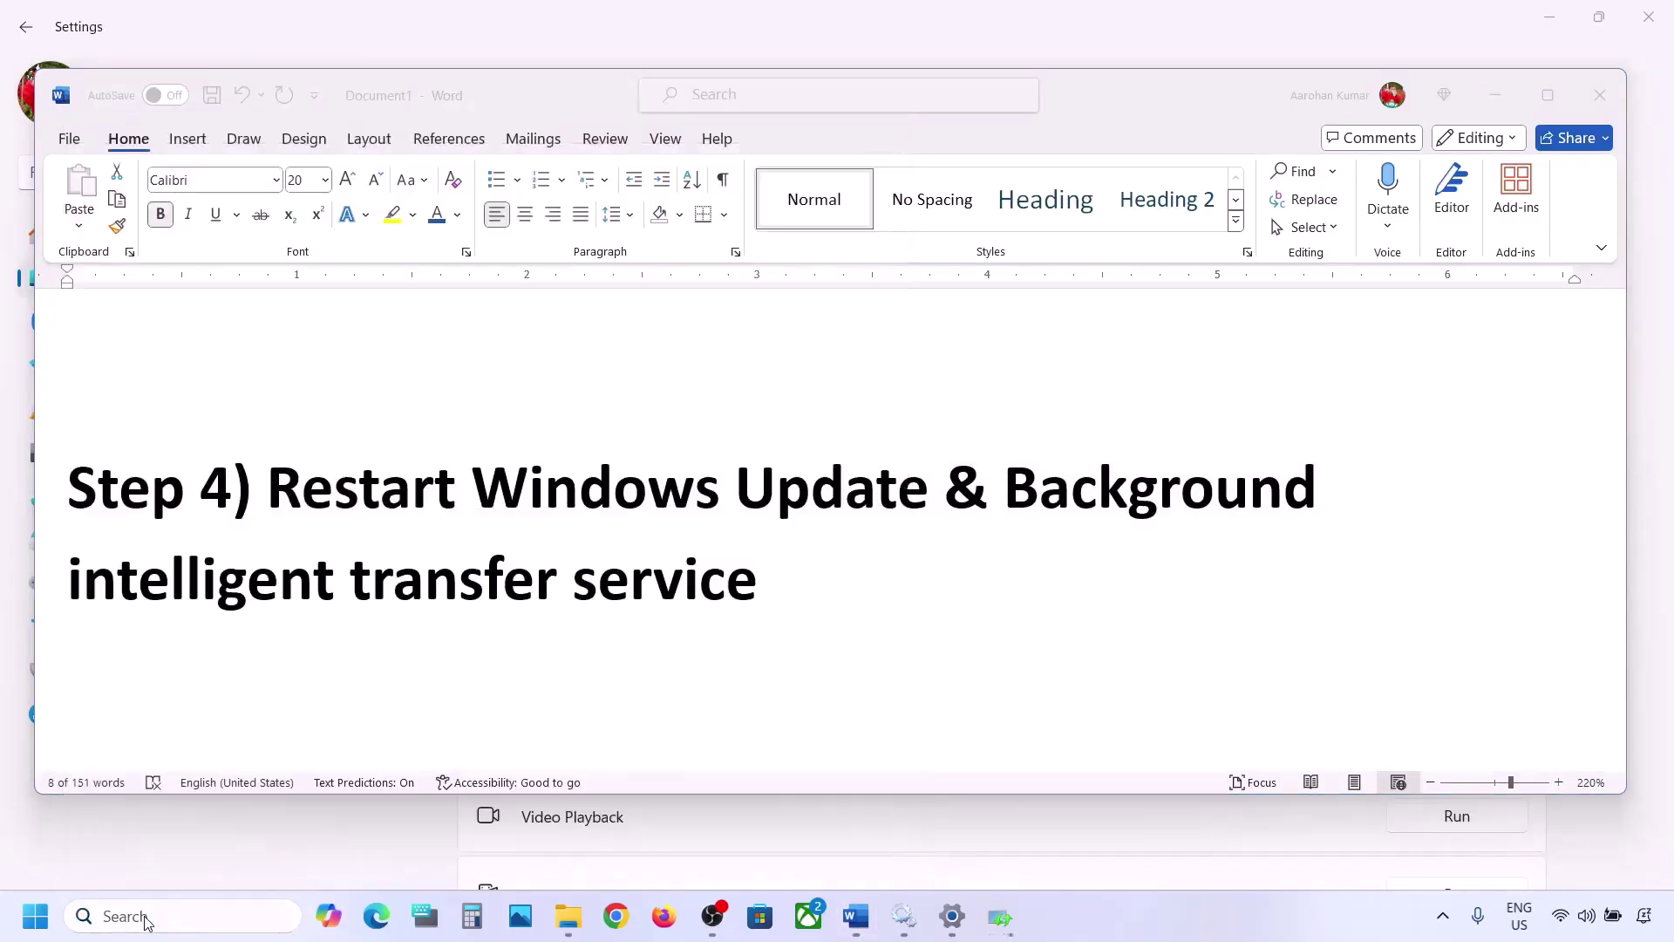
pyautogui.click(484, 500)
# Set the Windows Update service's startup type to Automatic and restart the service.
pyautogui.press('w')
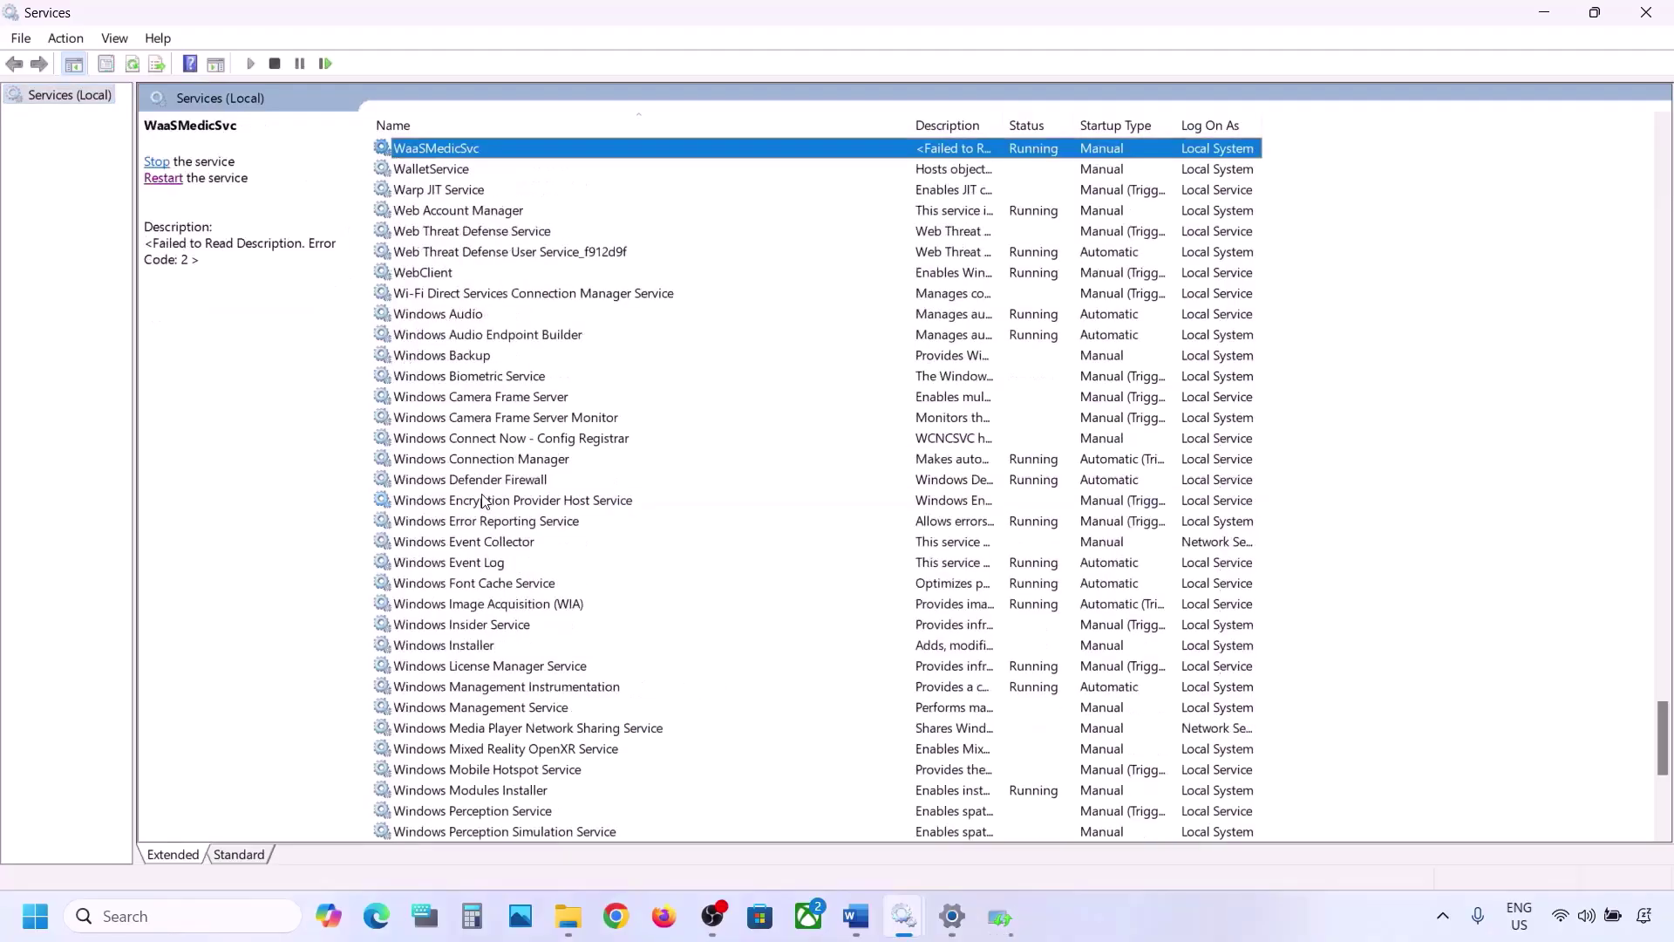
pyautogui.scroll(-7, 547, 678)
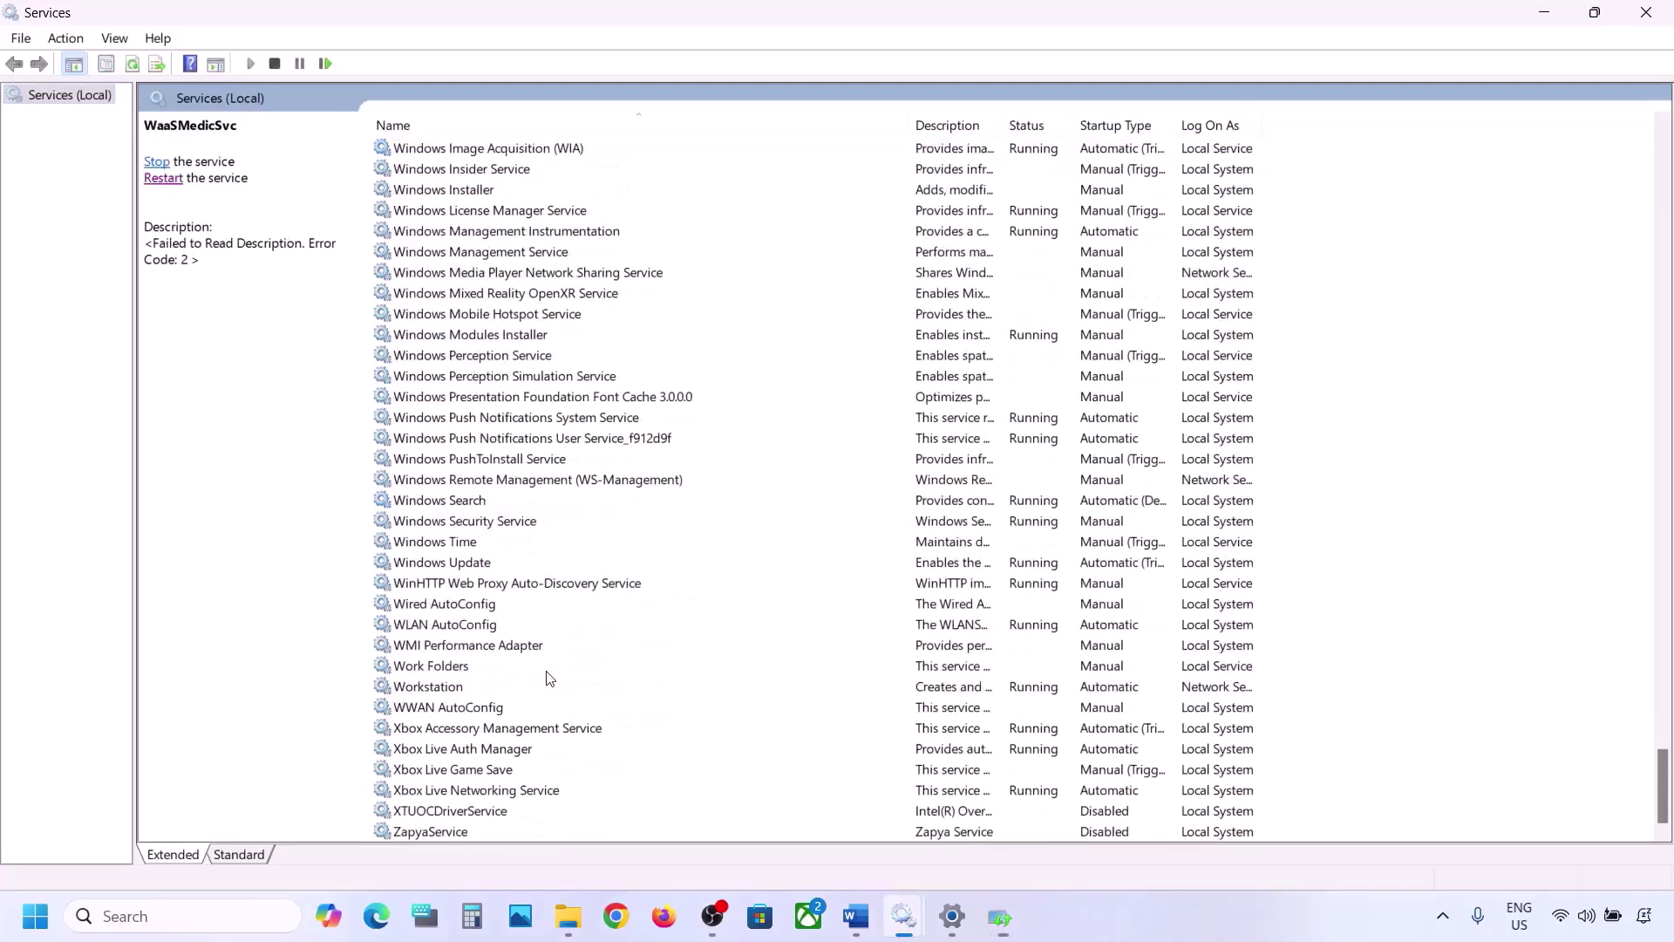
pyautogui.click(451, 565)
pyautogui.doubleClick(548, 565)
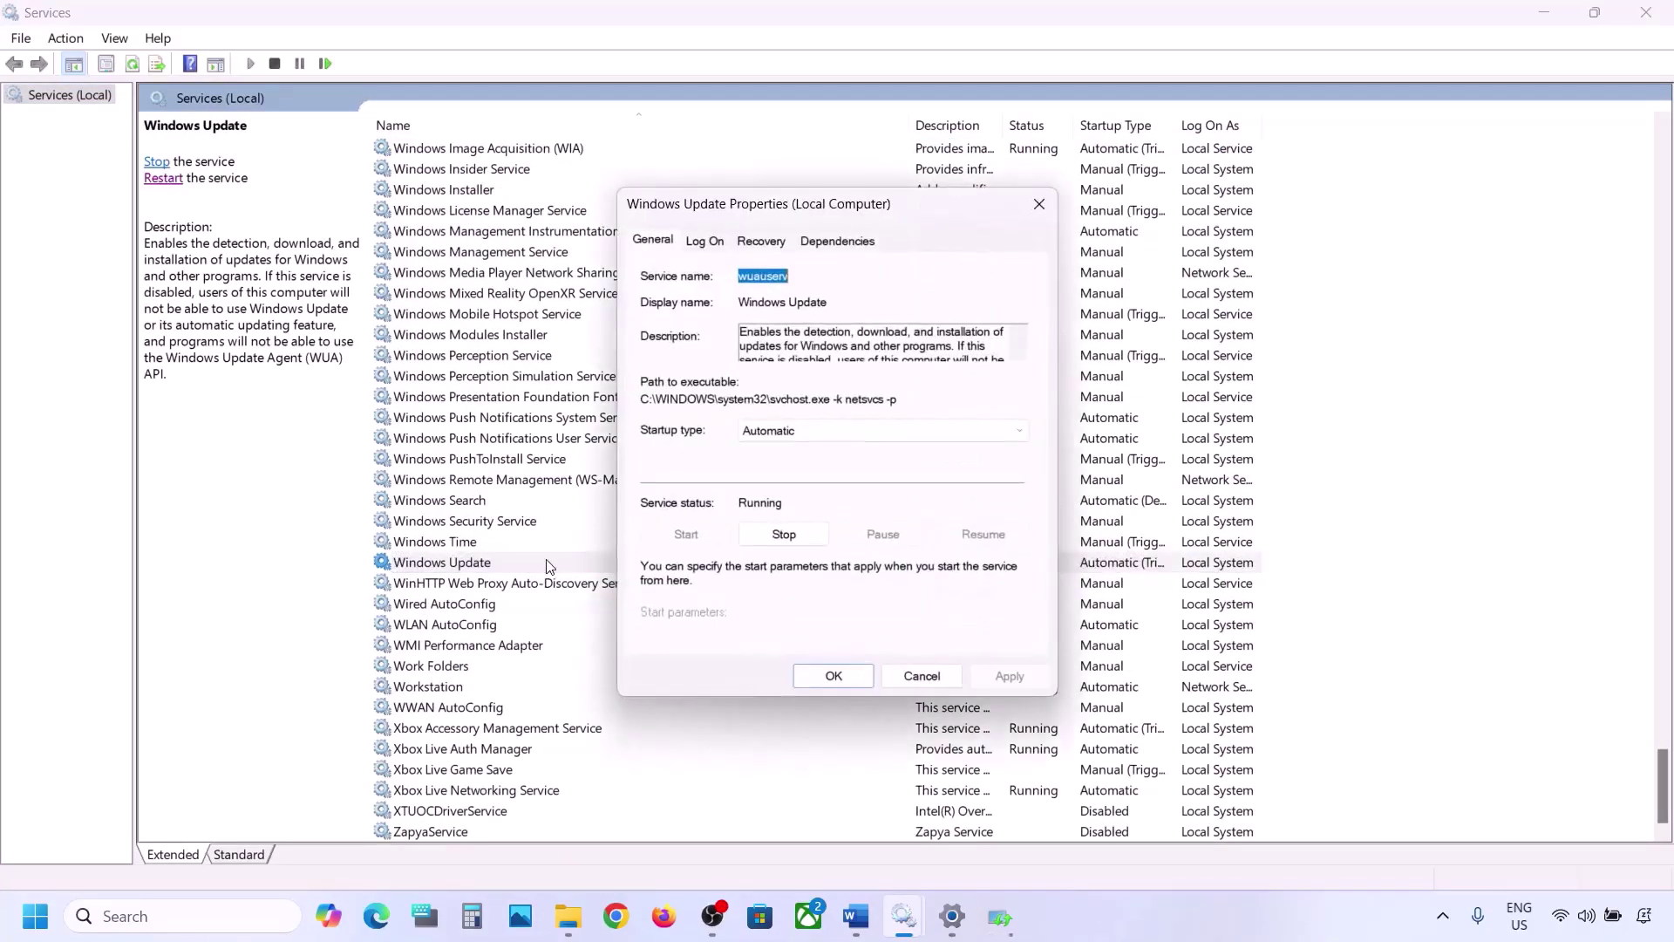
pyautogui.click(813, 431)
pyautogui.click(802, 466)
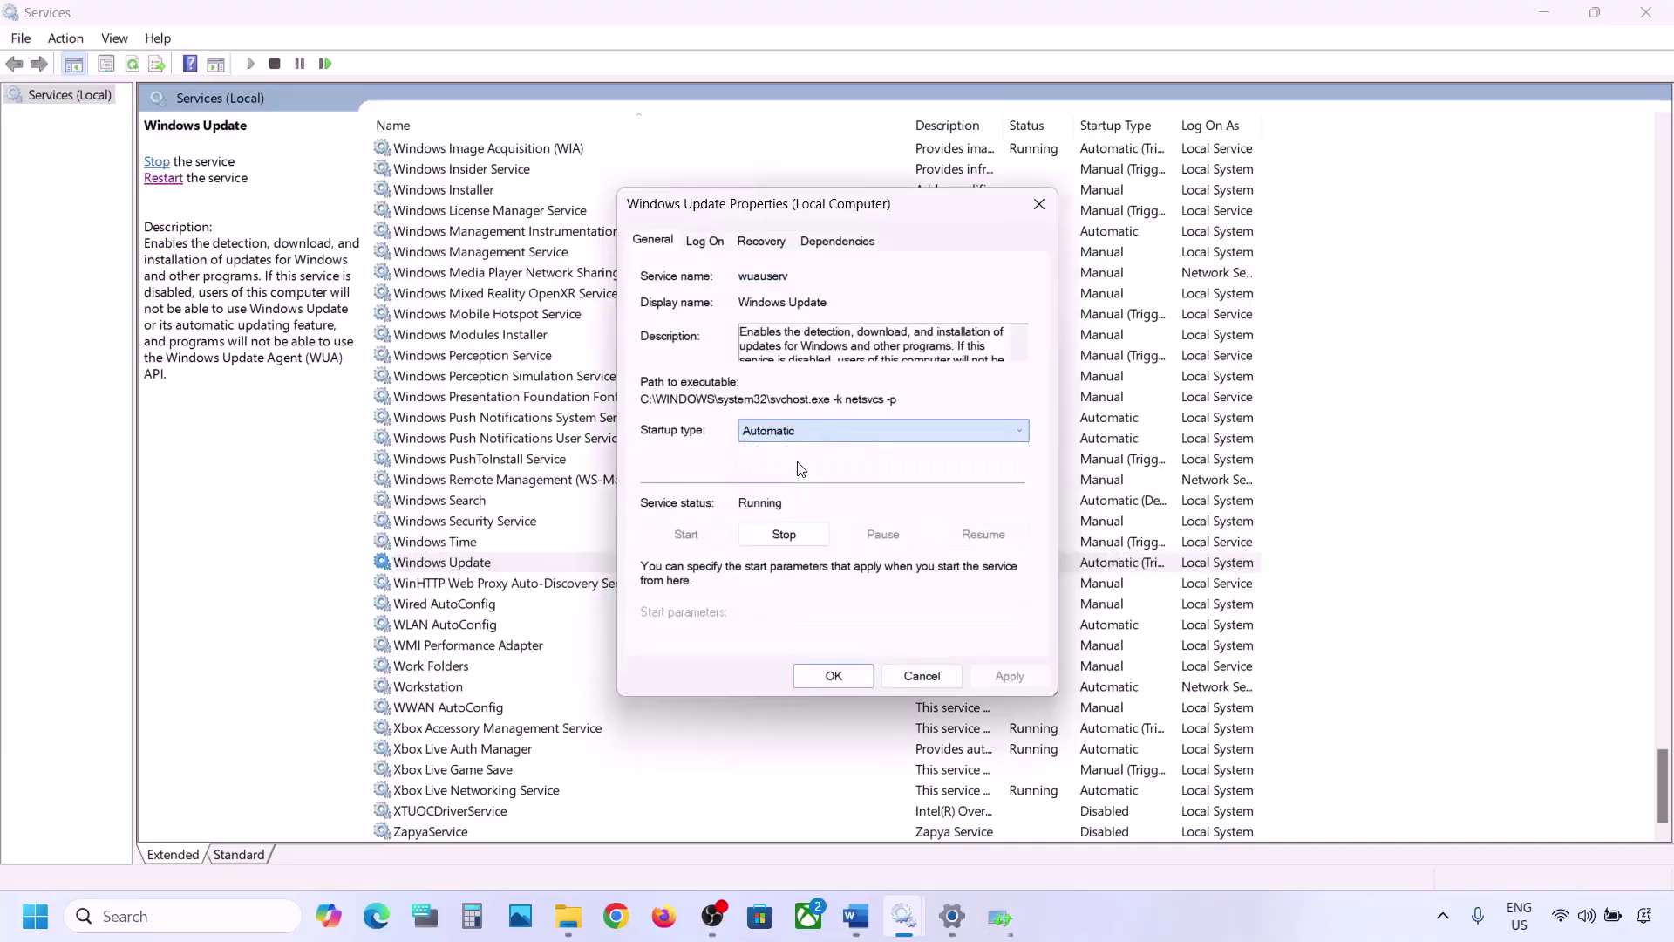
pyautogui.click(1003, 676)
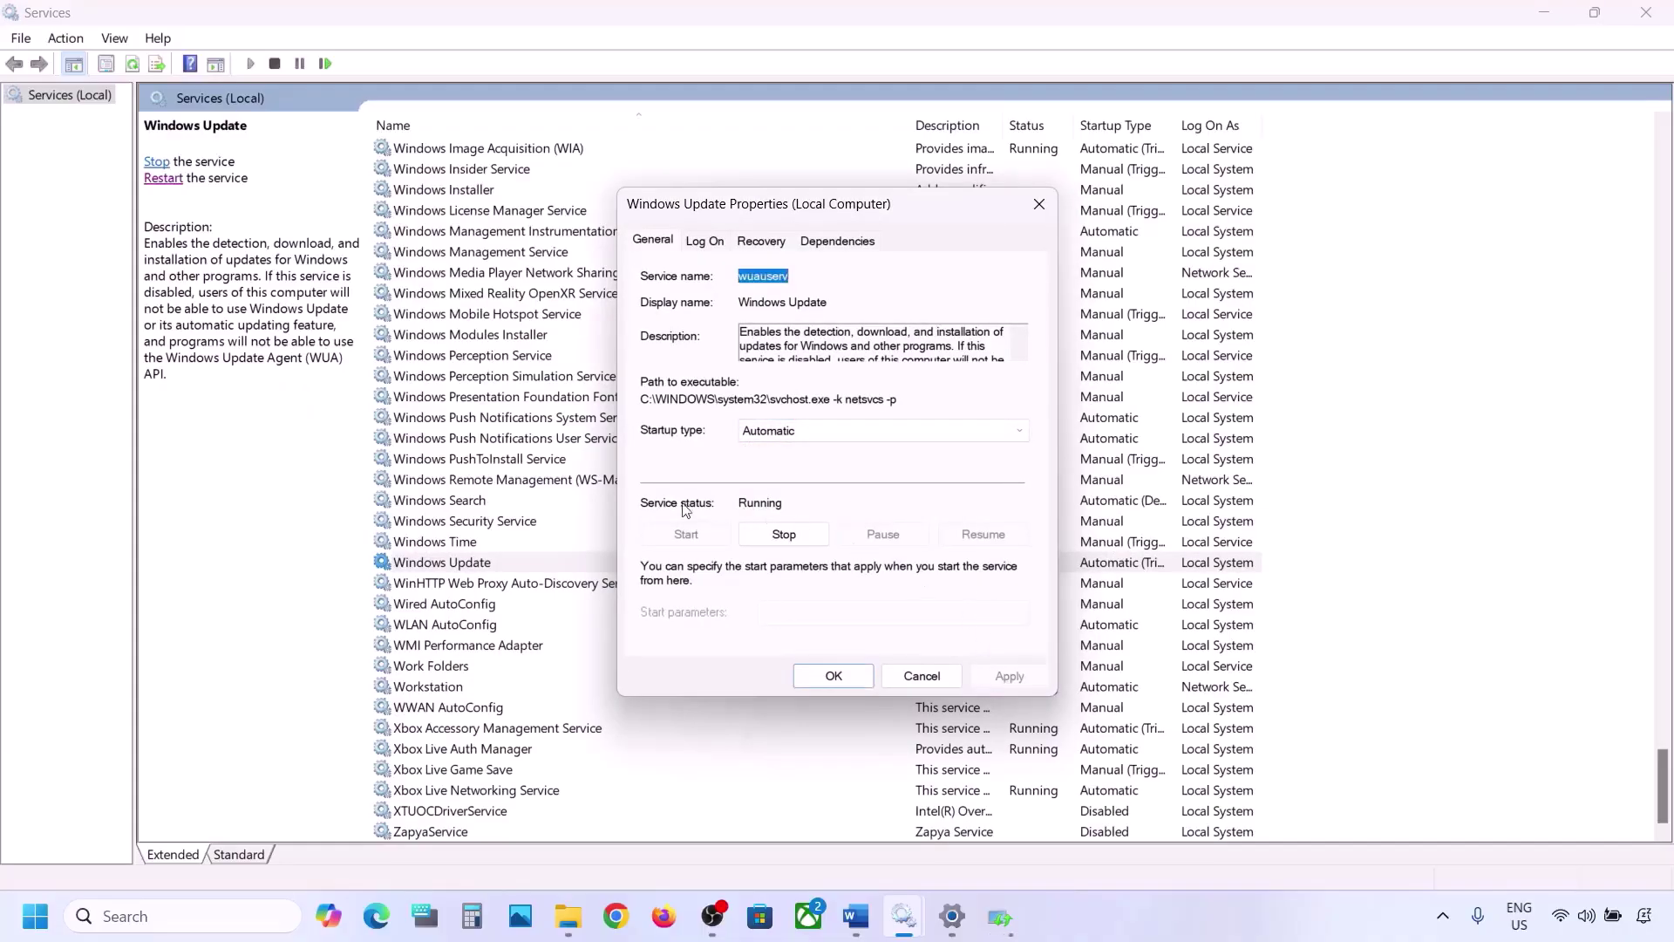
pyautogui.click(804, 676)
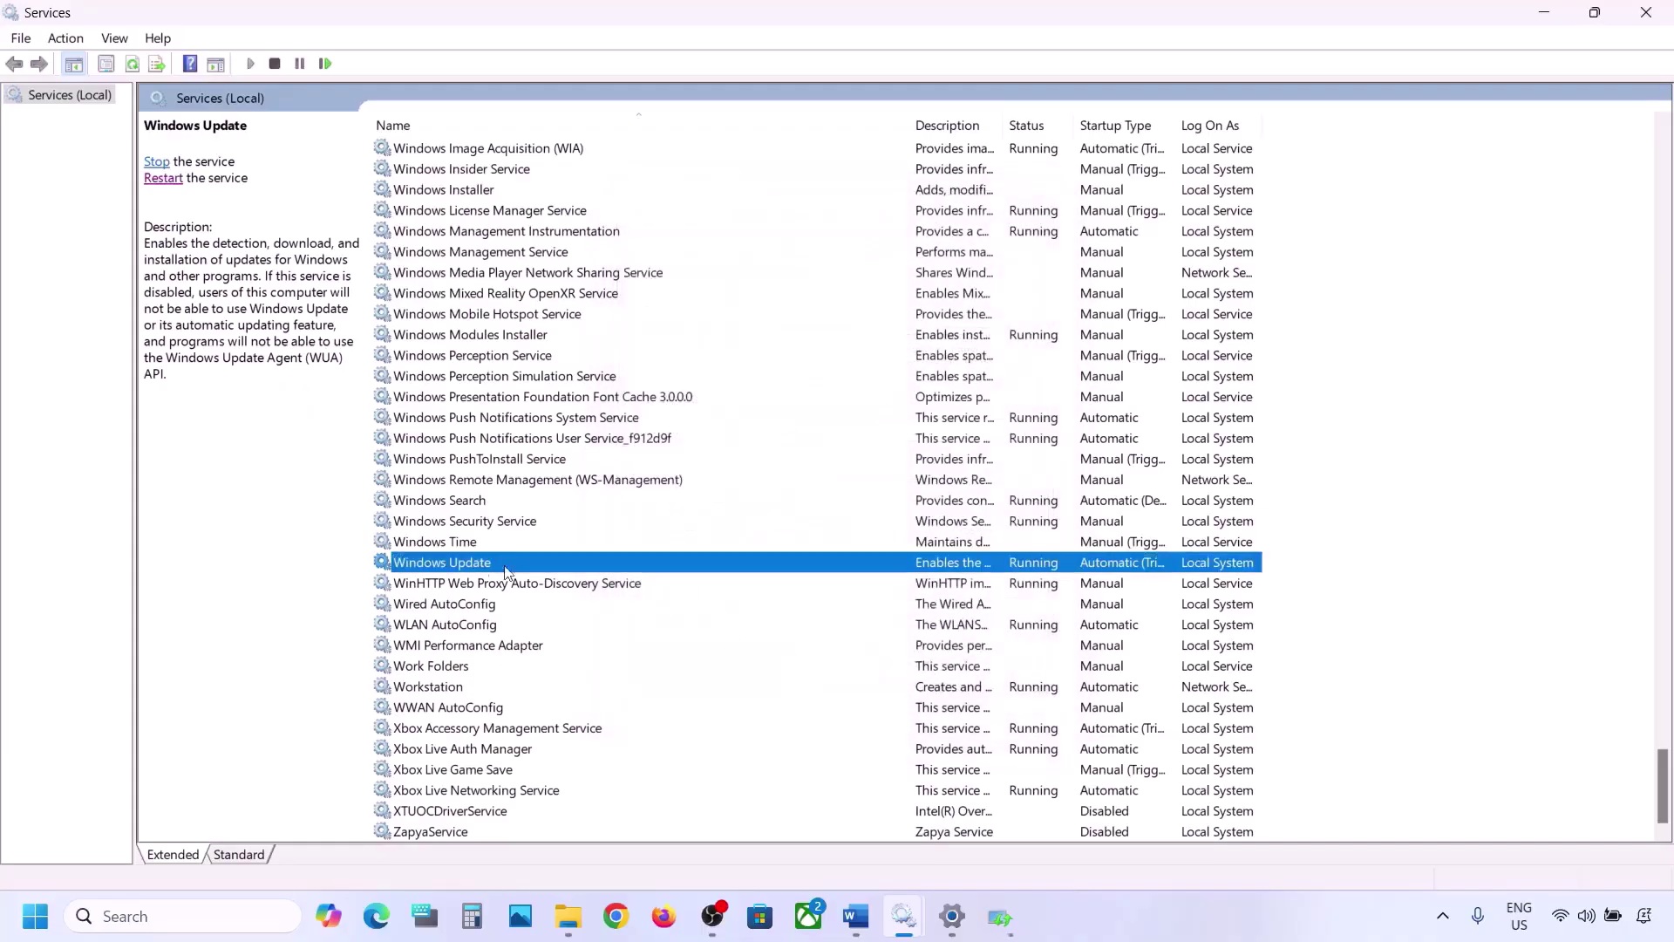
pyautogui.rightClick(454, 567)
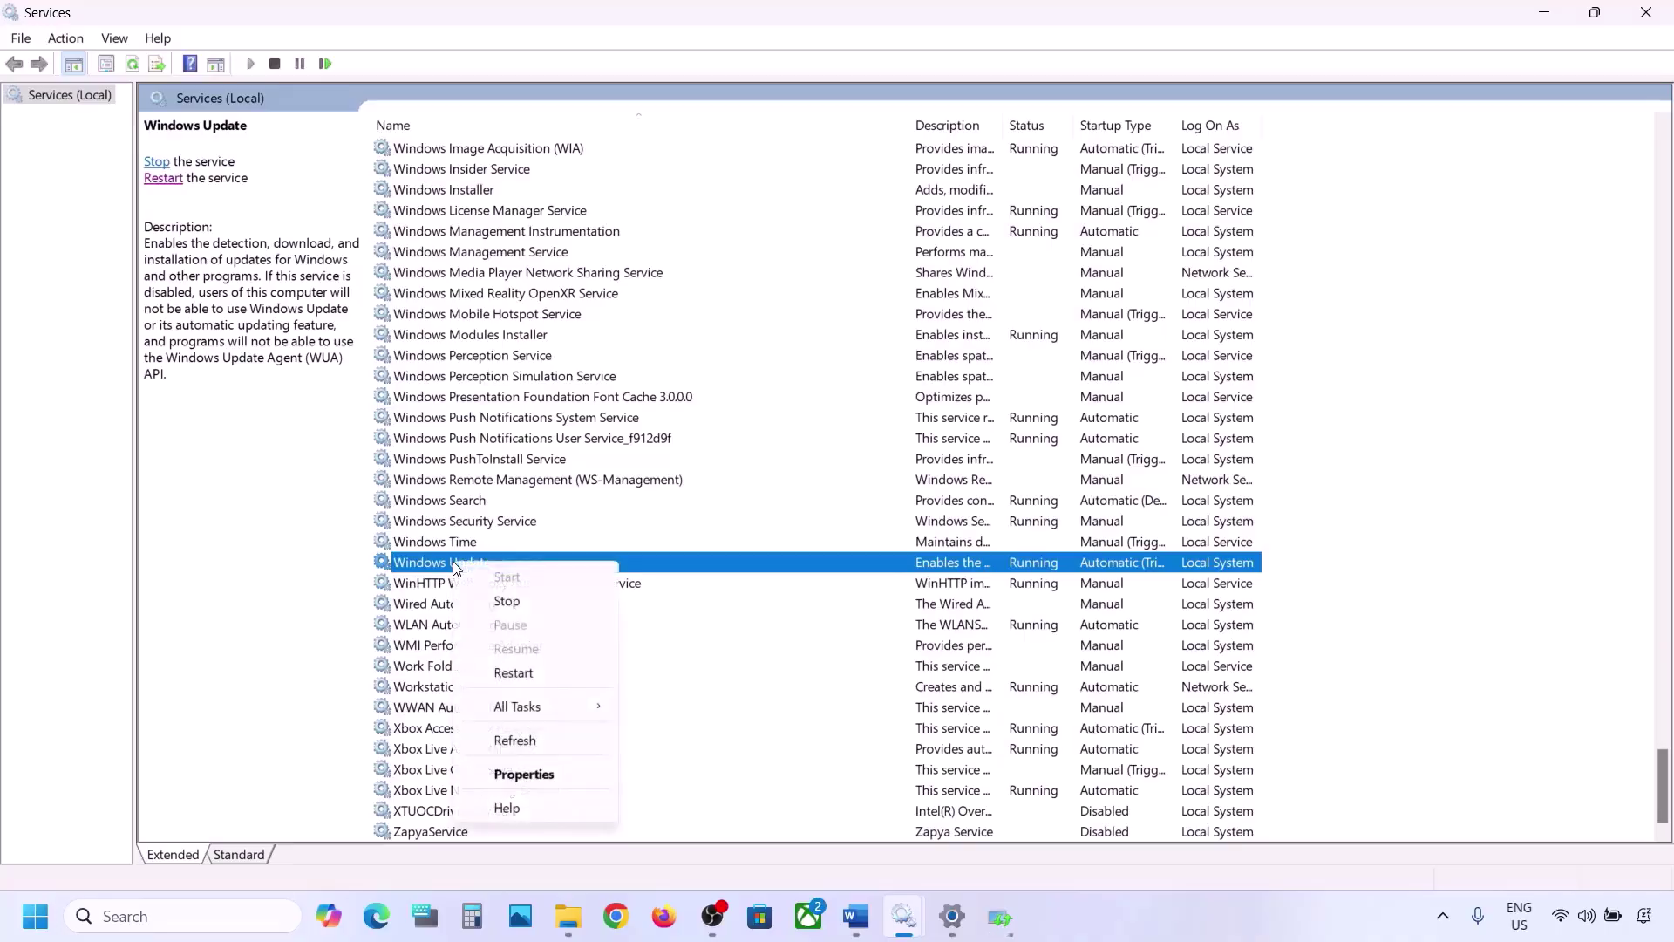
pyautogui.click(527, 672)
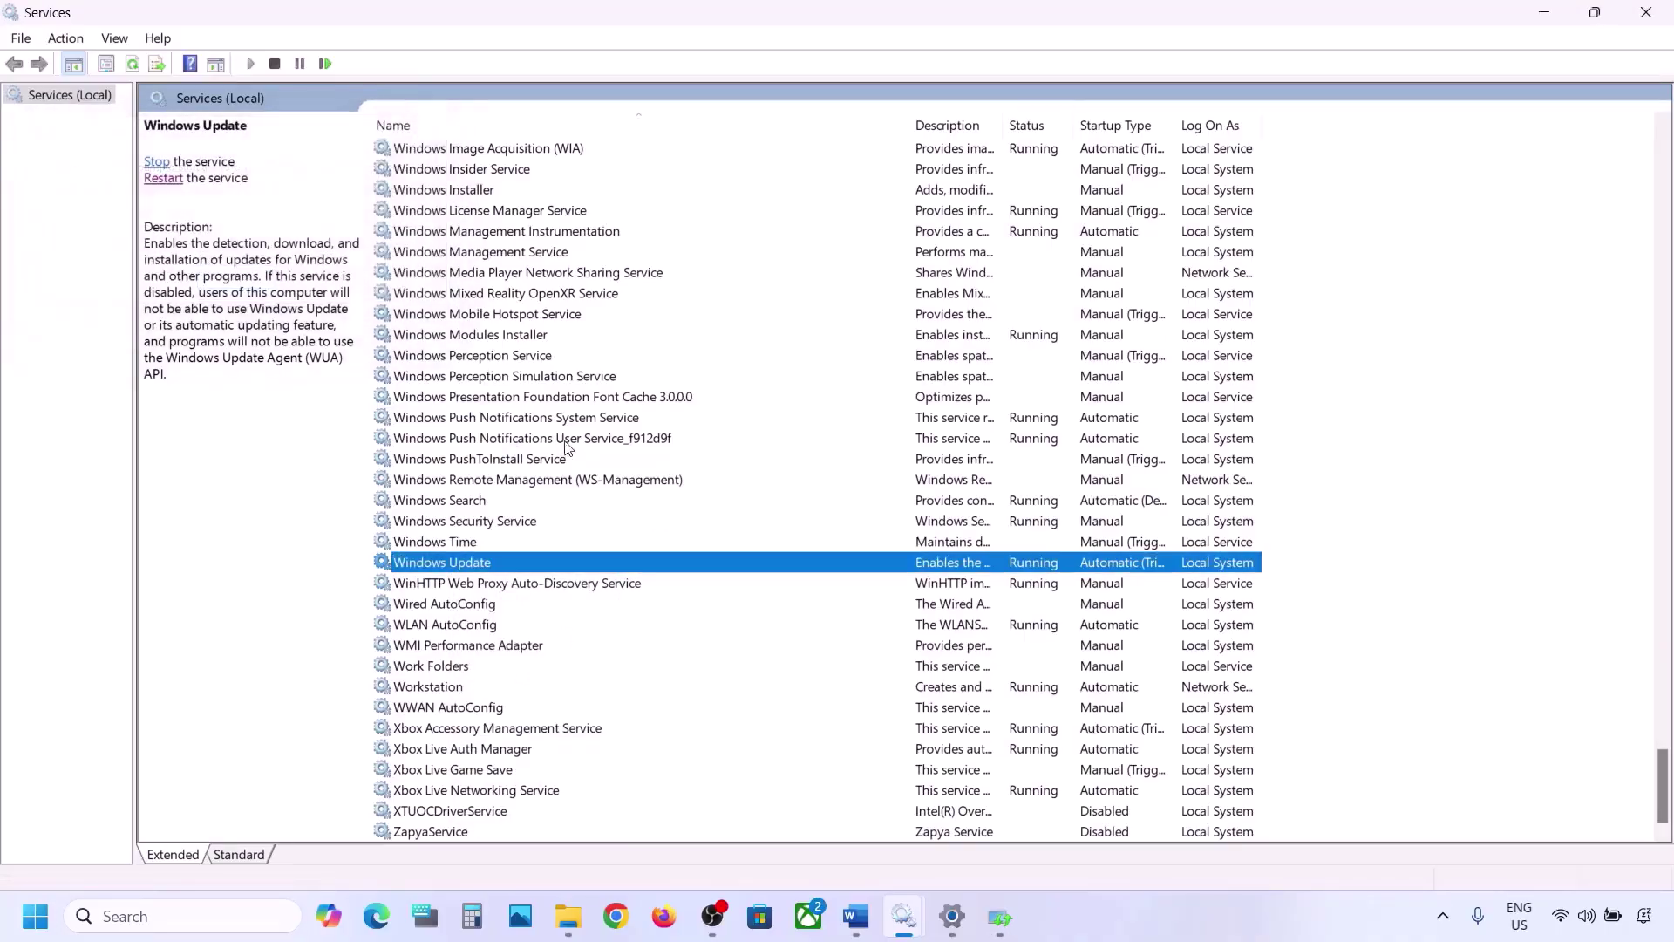
# Set the Background Intelligent Transfer Service's startup type to Automatic and restart the service.
pyautogui.click(493, 440)
pyautogui.press('Home')
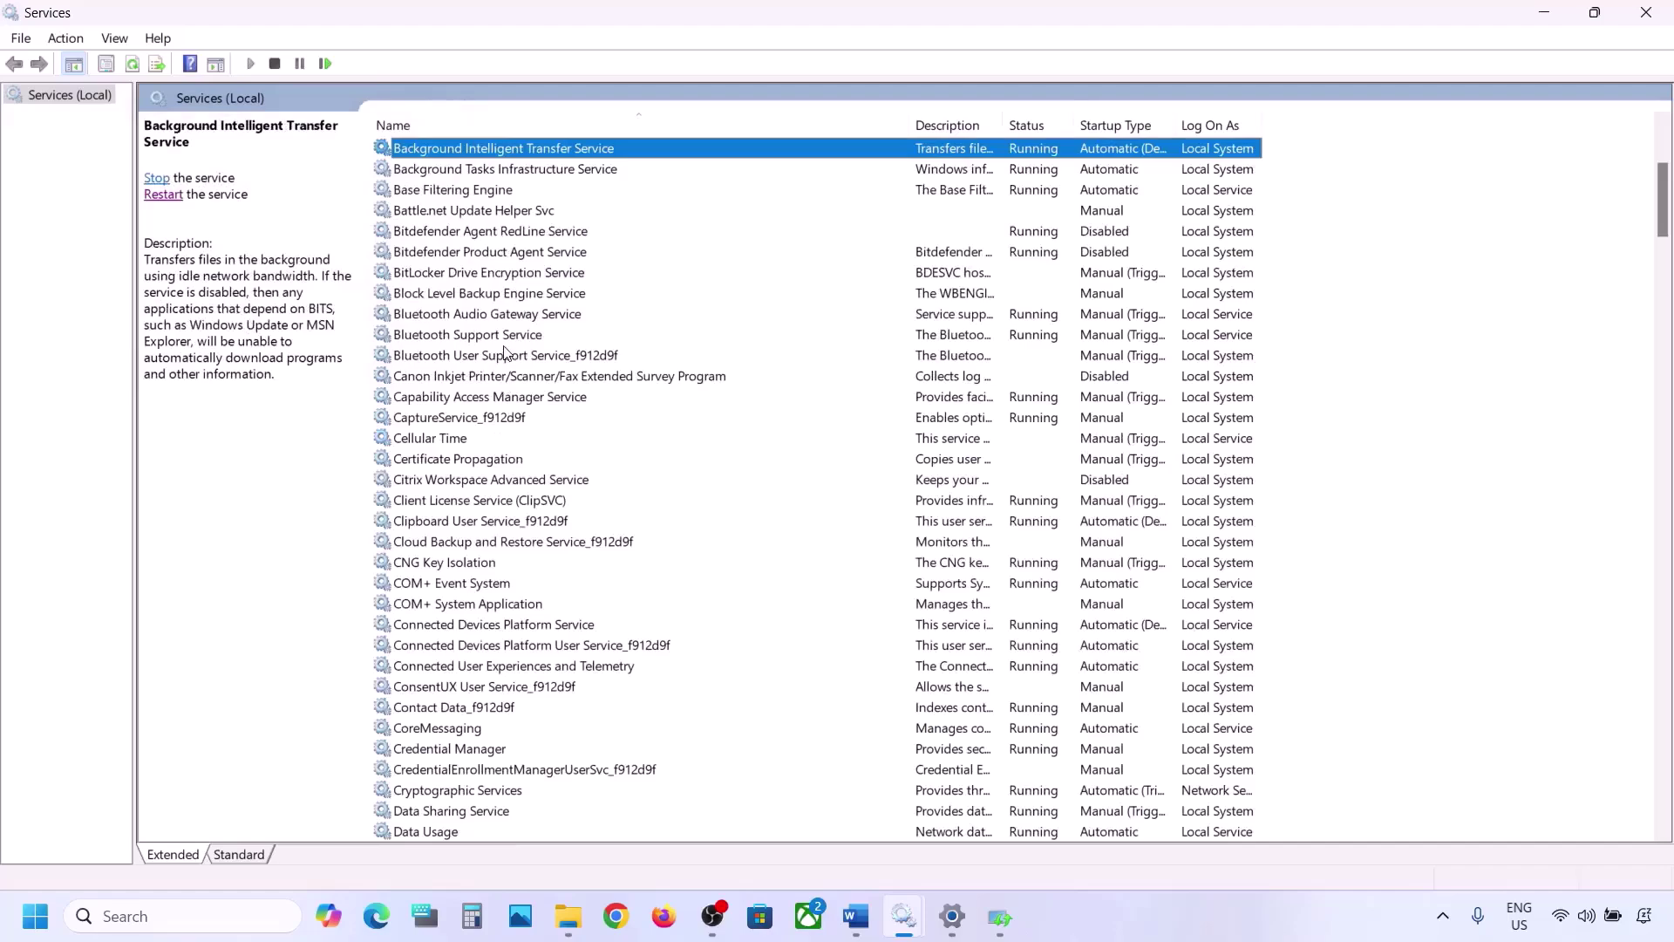
pyautogui.scroll(3, 540, 340)
pyautogui.doubleClick(549, 345)
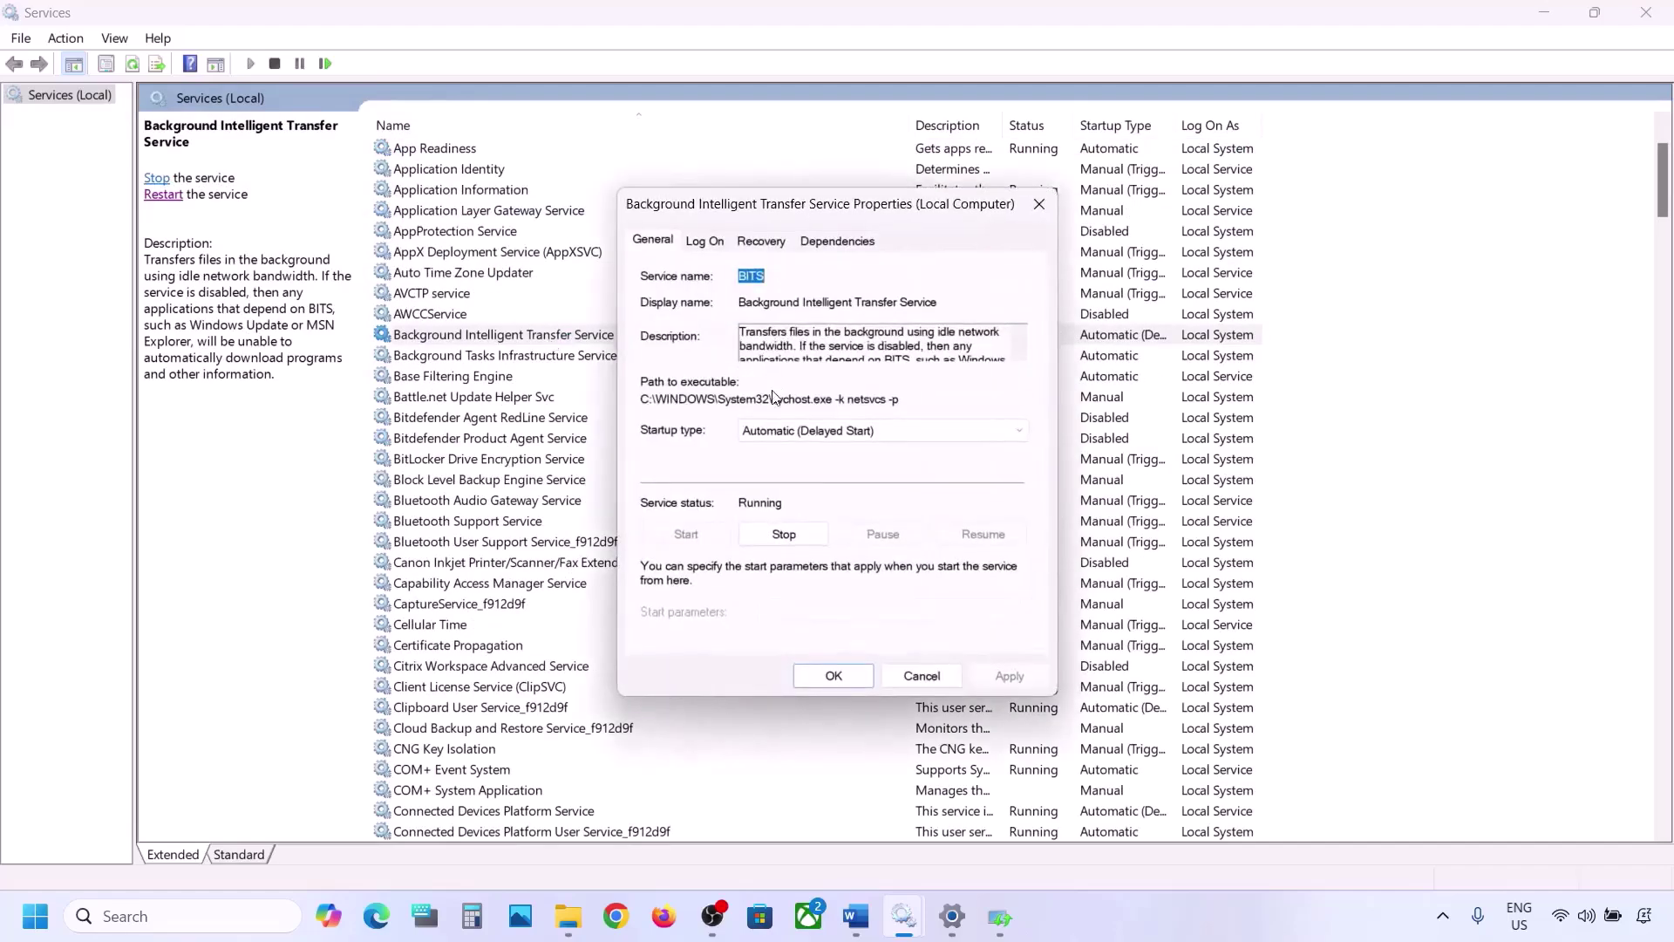
pyautogui.click(774, 431)
pyautogui.click(768, 464)
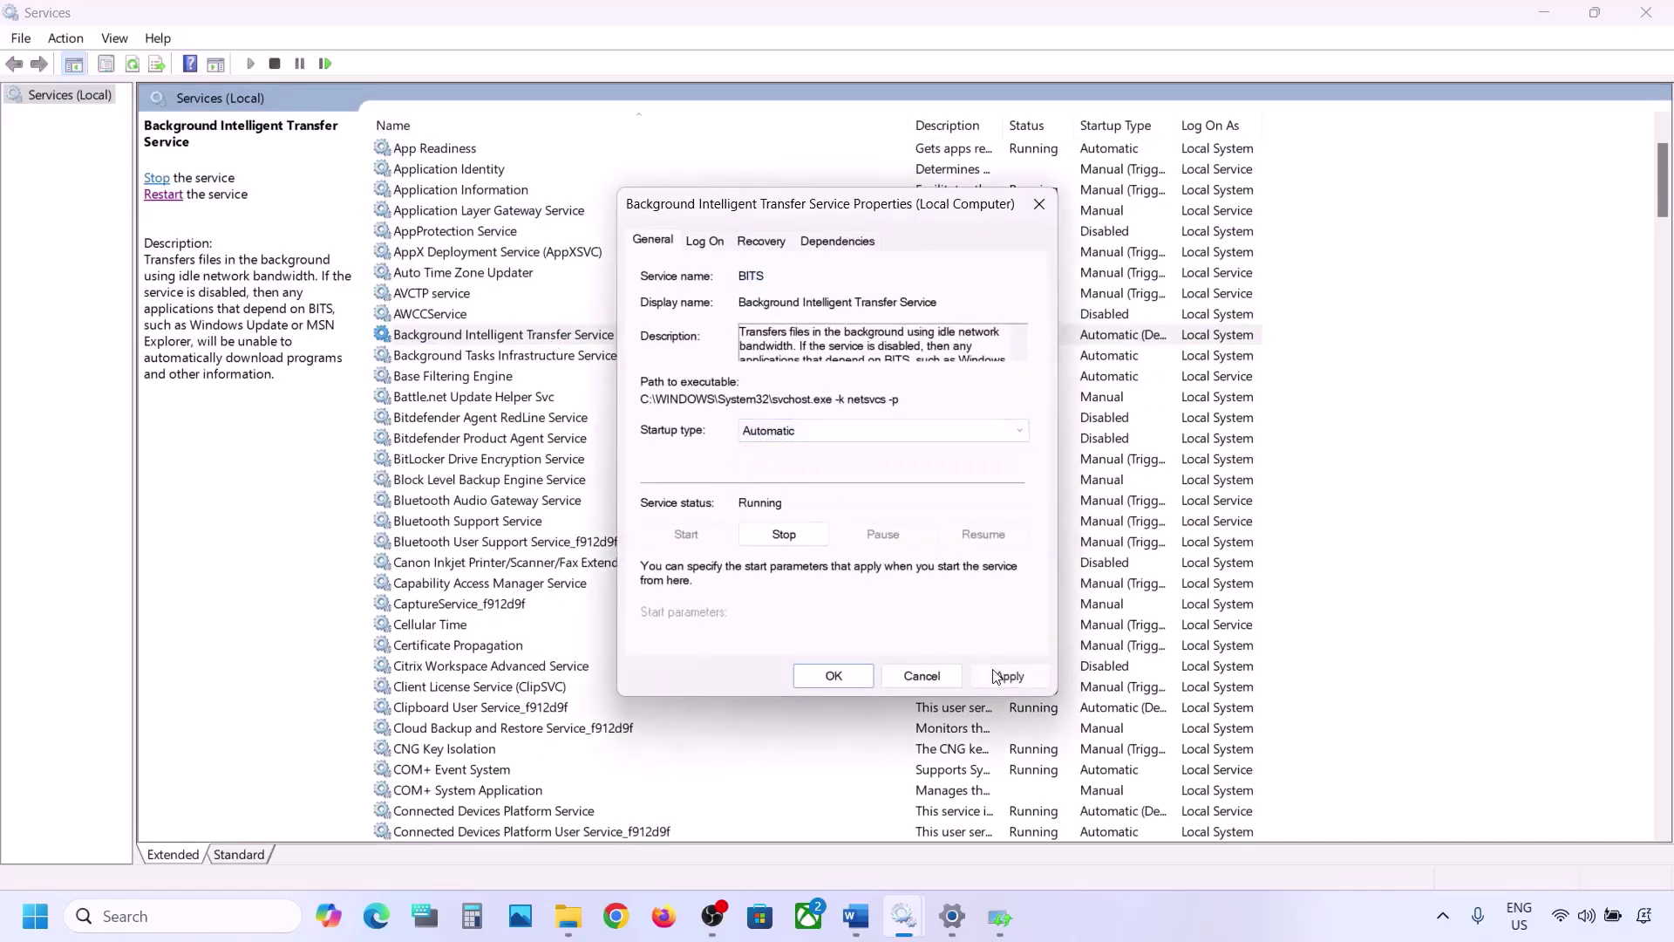
pyautogui.click(991, 673)
pyautogui.click(834, 676)
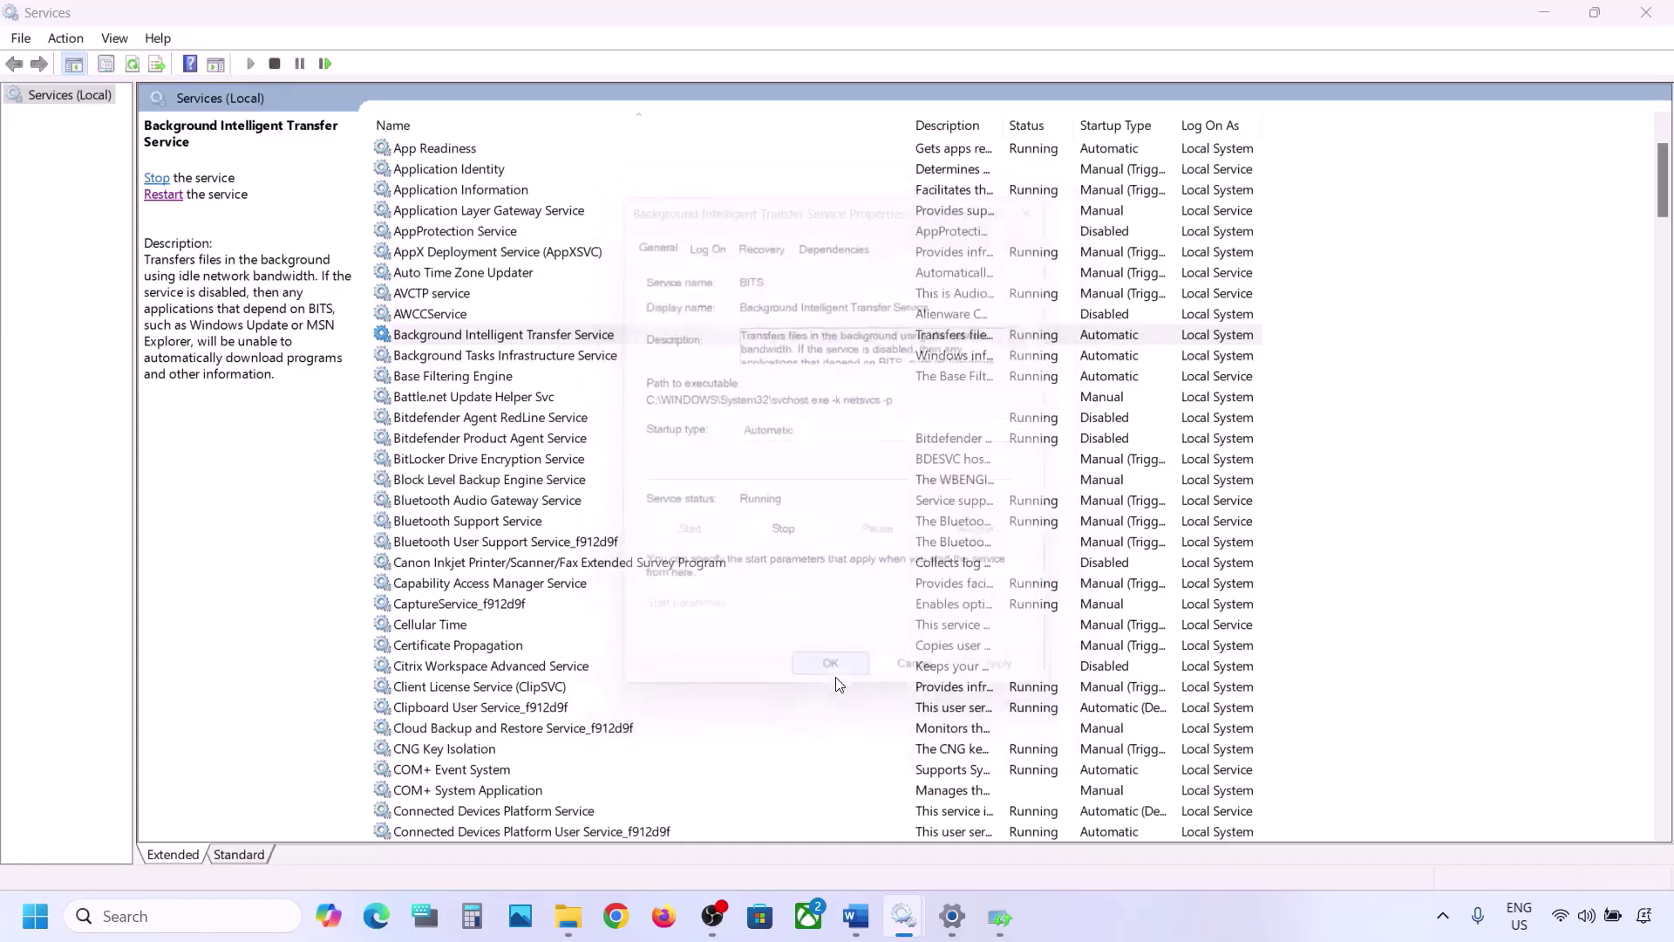
pyautogui.rightClick(514, 341)
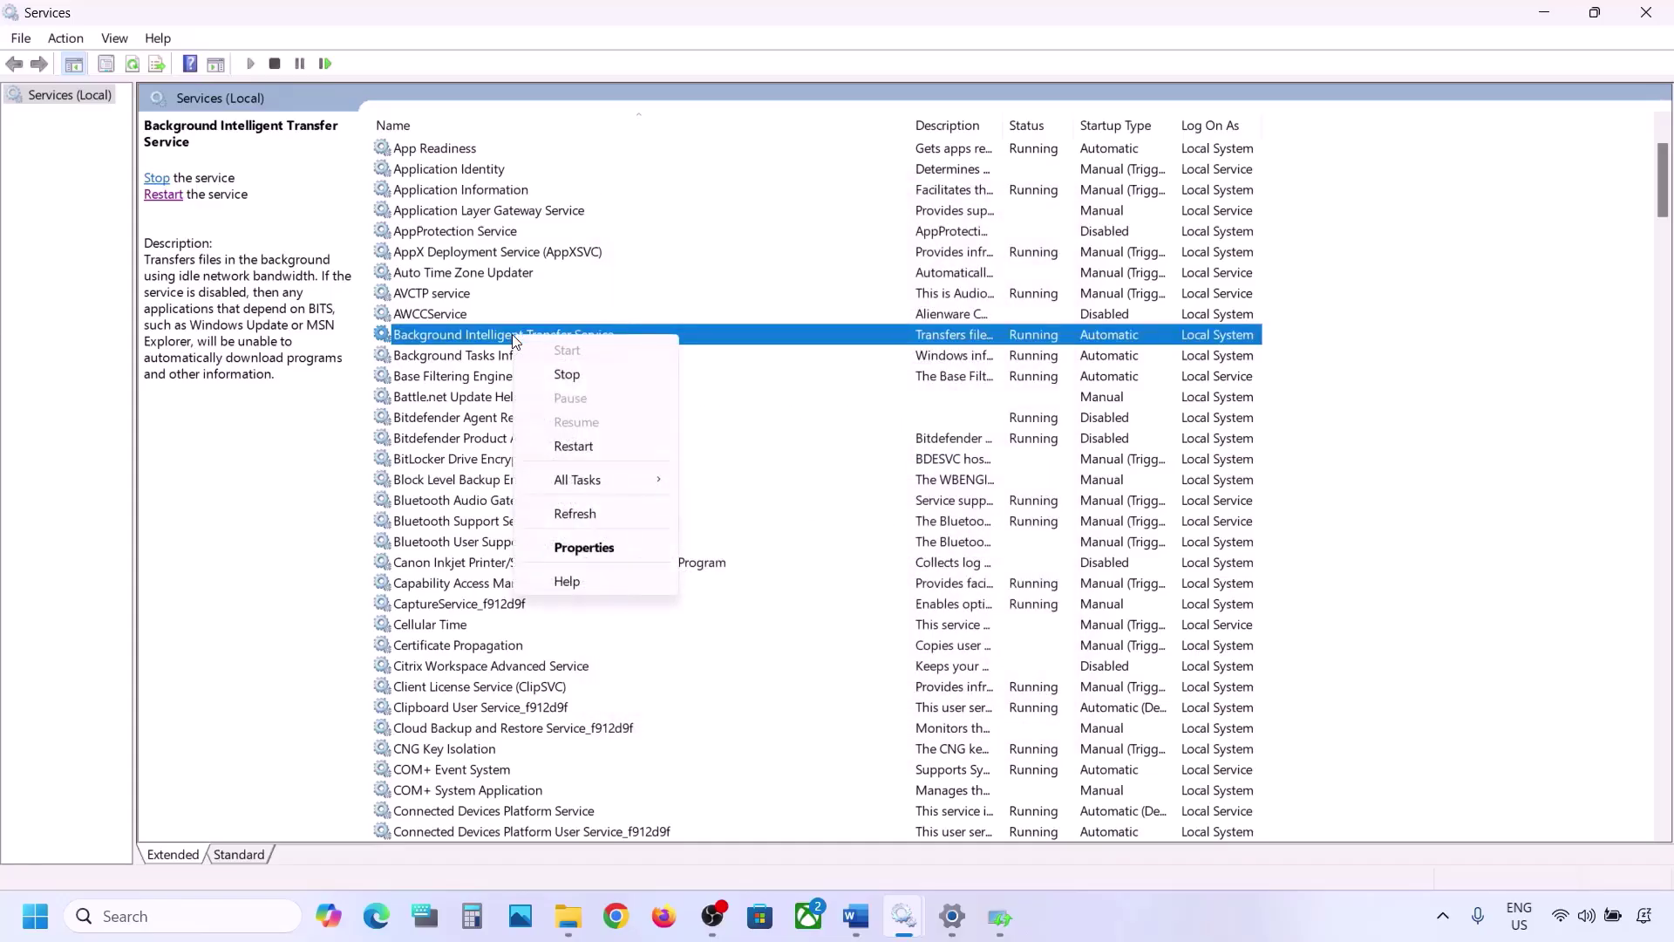
pyautogui.click(574, 447)
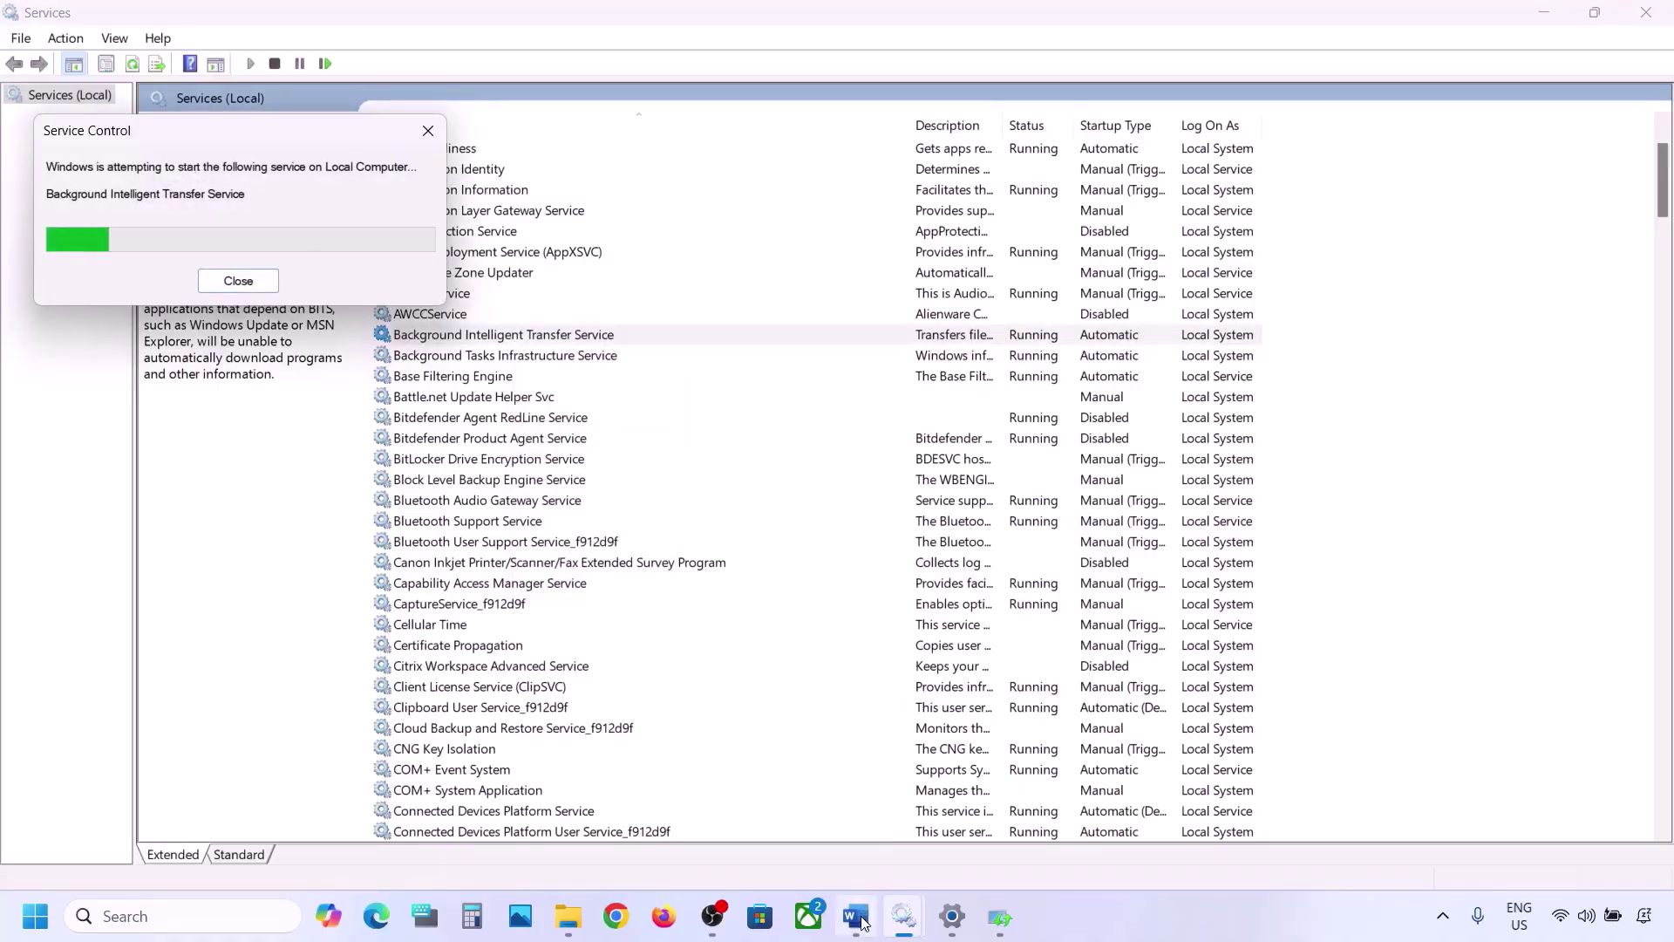
# Copy the Windows 11 download link under Step 5 in the Word notes and open it in Chrome.
pyautogui.moveTo(859, 920)
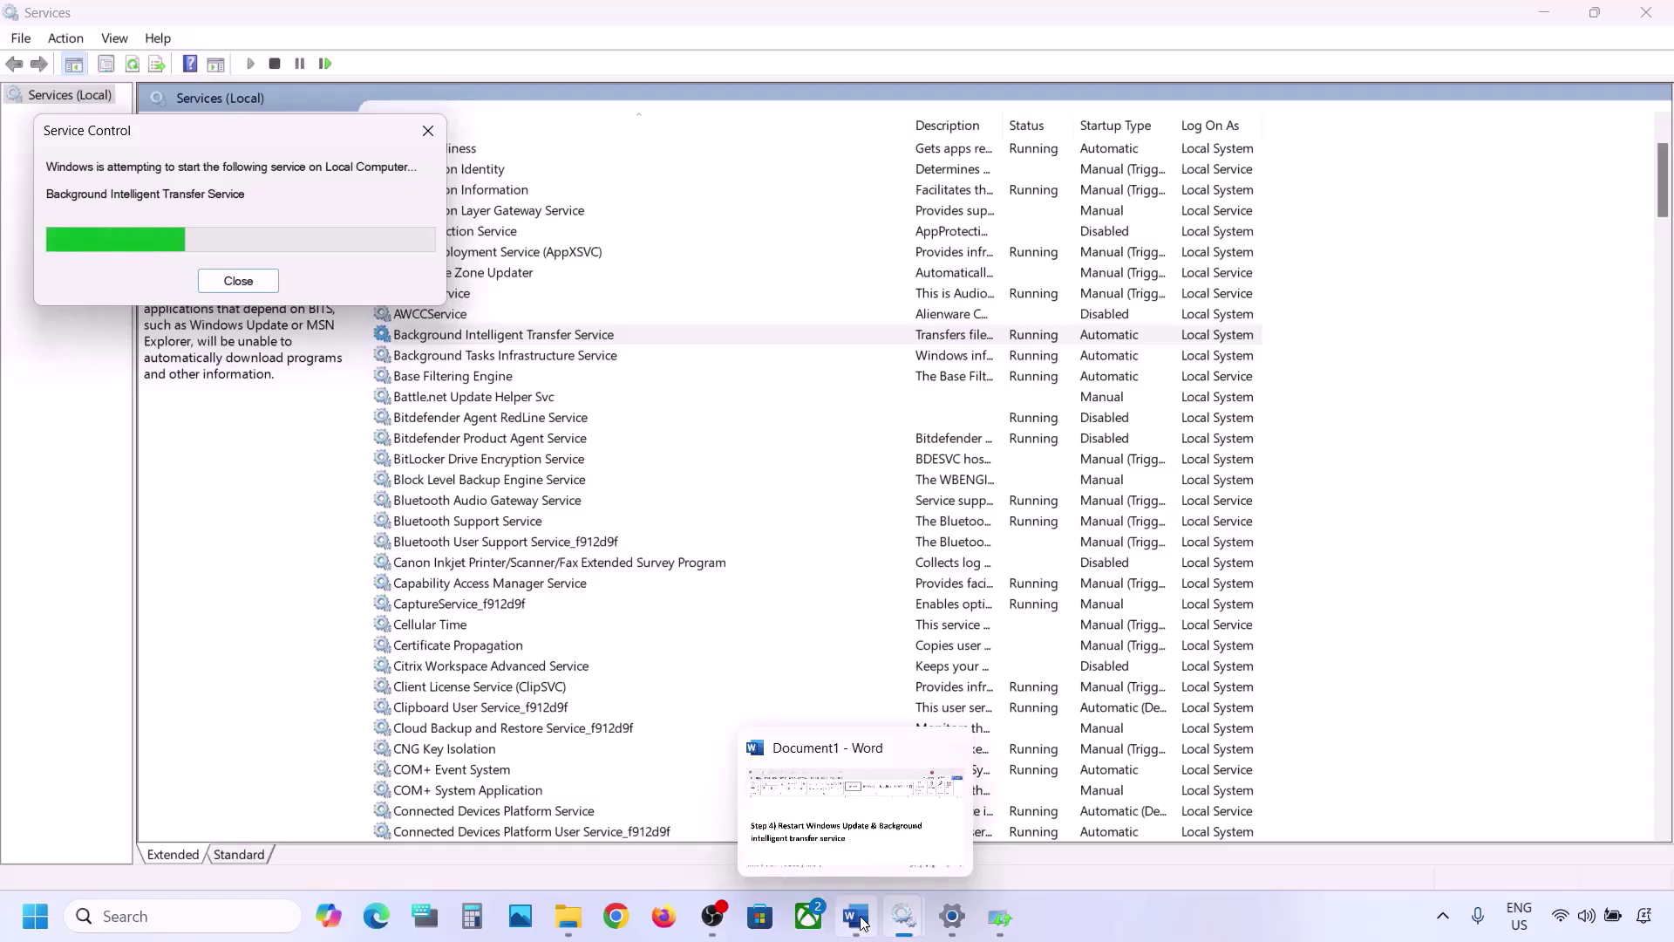
pyautogui.click(859, 918)
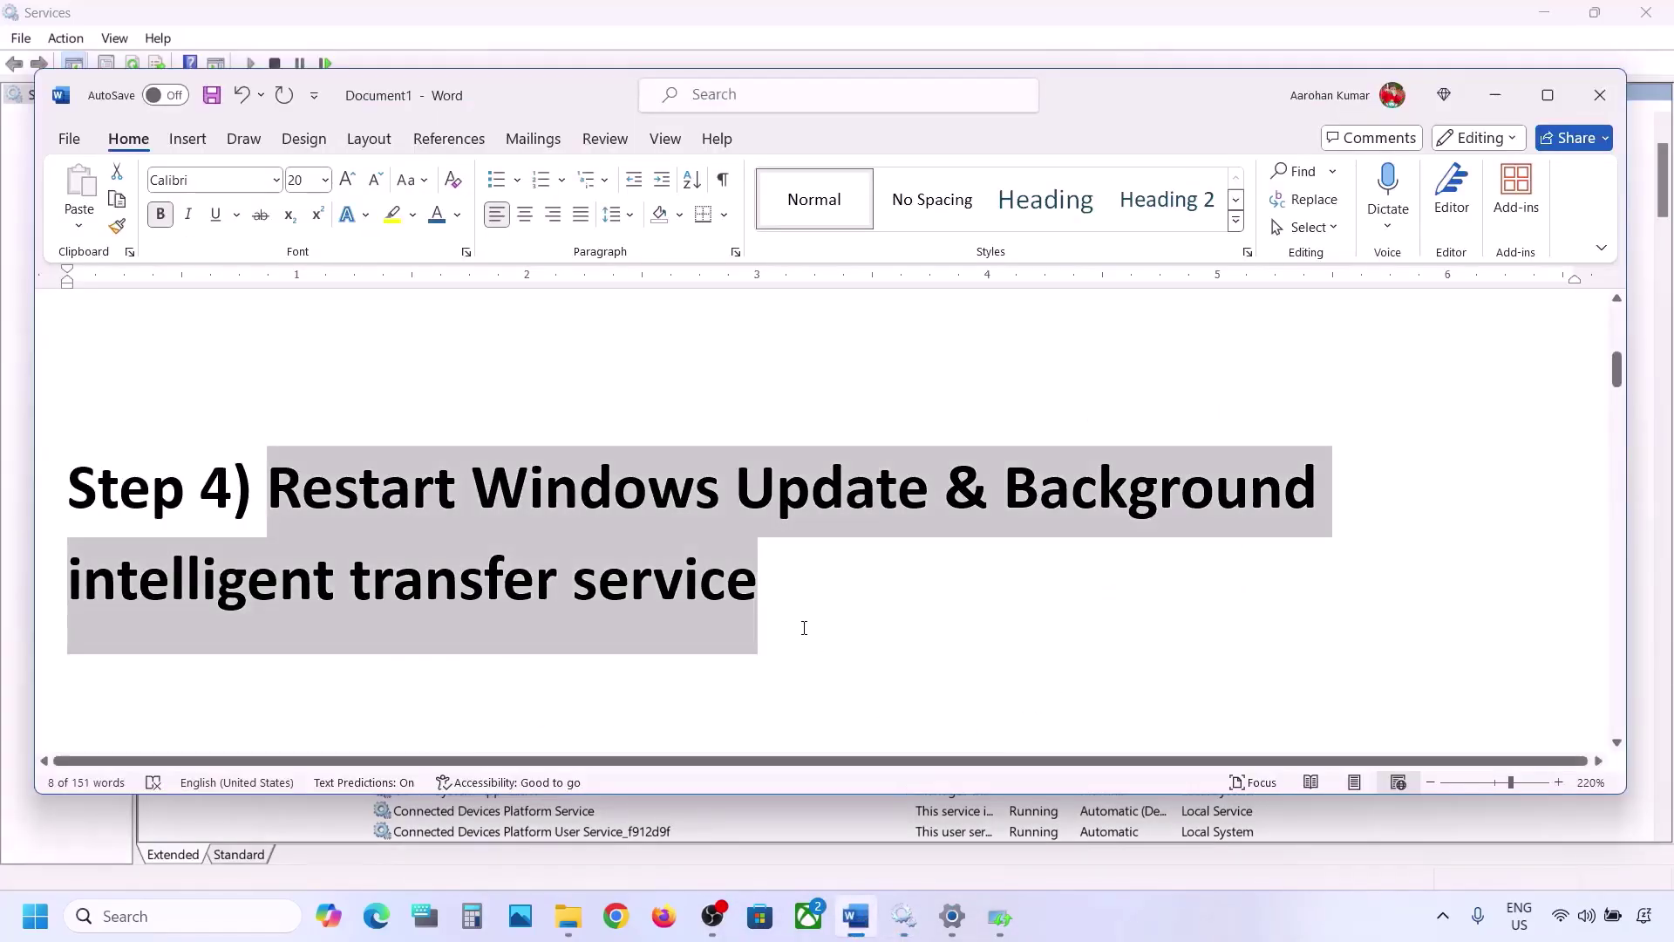
pyautogui.scroll(-4, 804, 627)
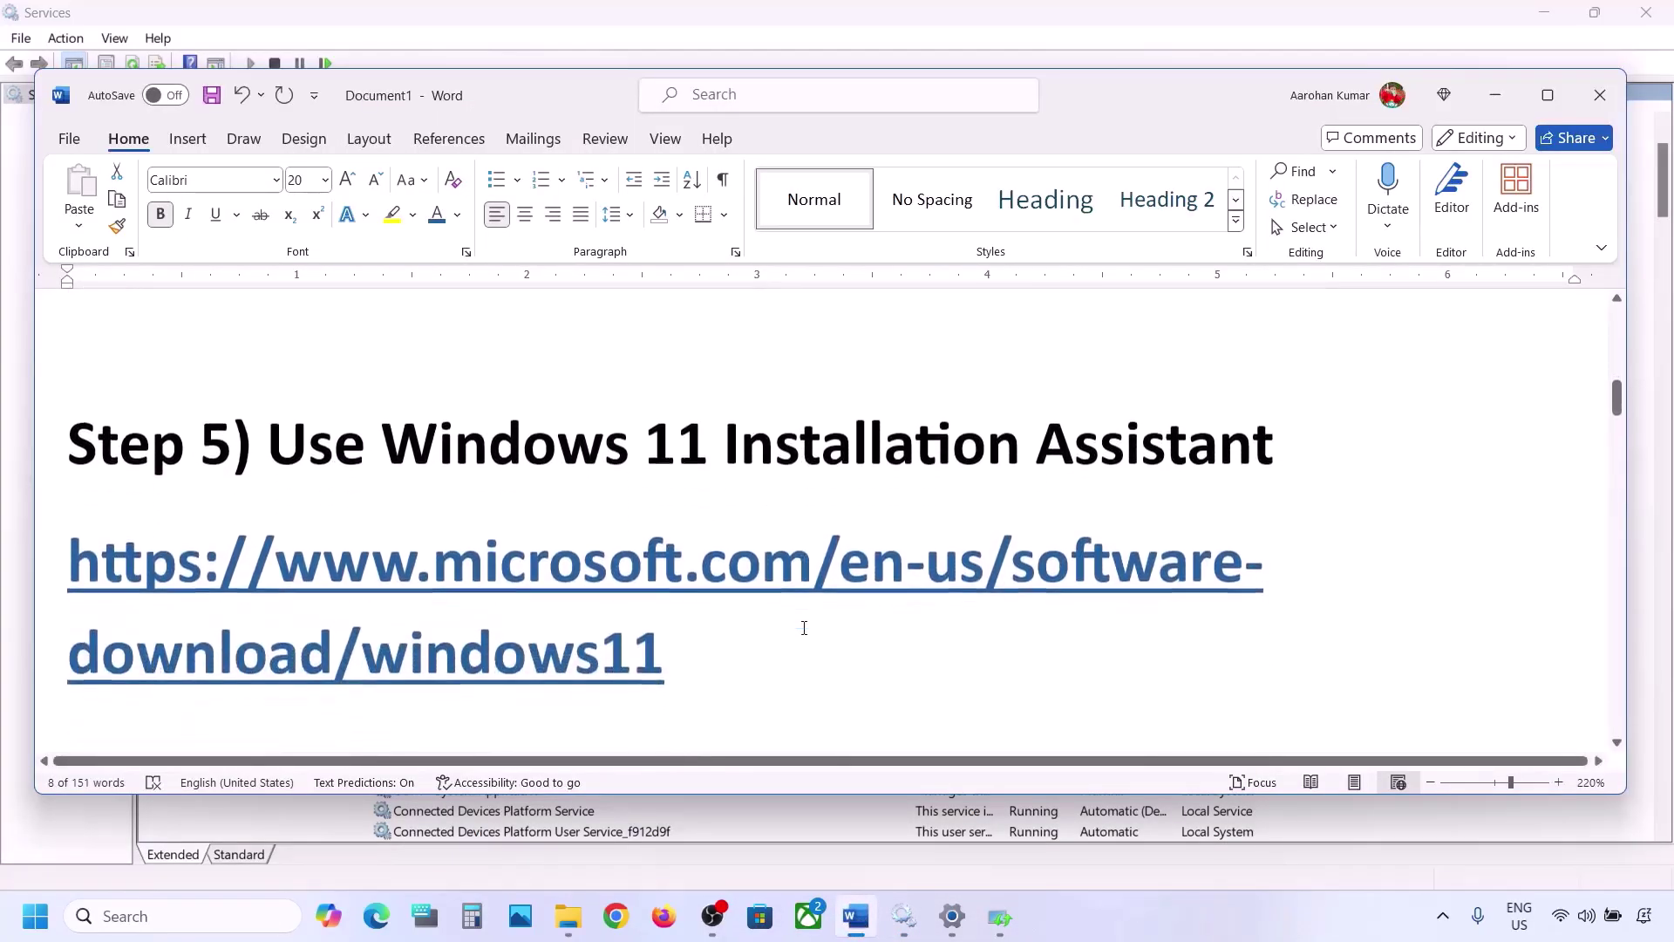
pyautogui.moveTo(698, 650); pyautogui.dragTo(69, 557)
pyautogui.rightClick(69, 557)
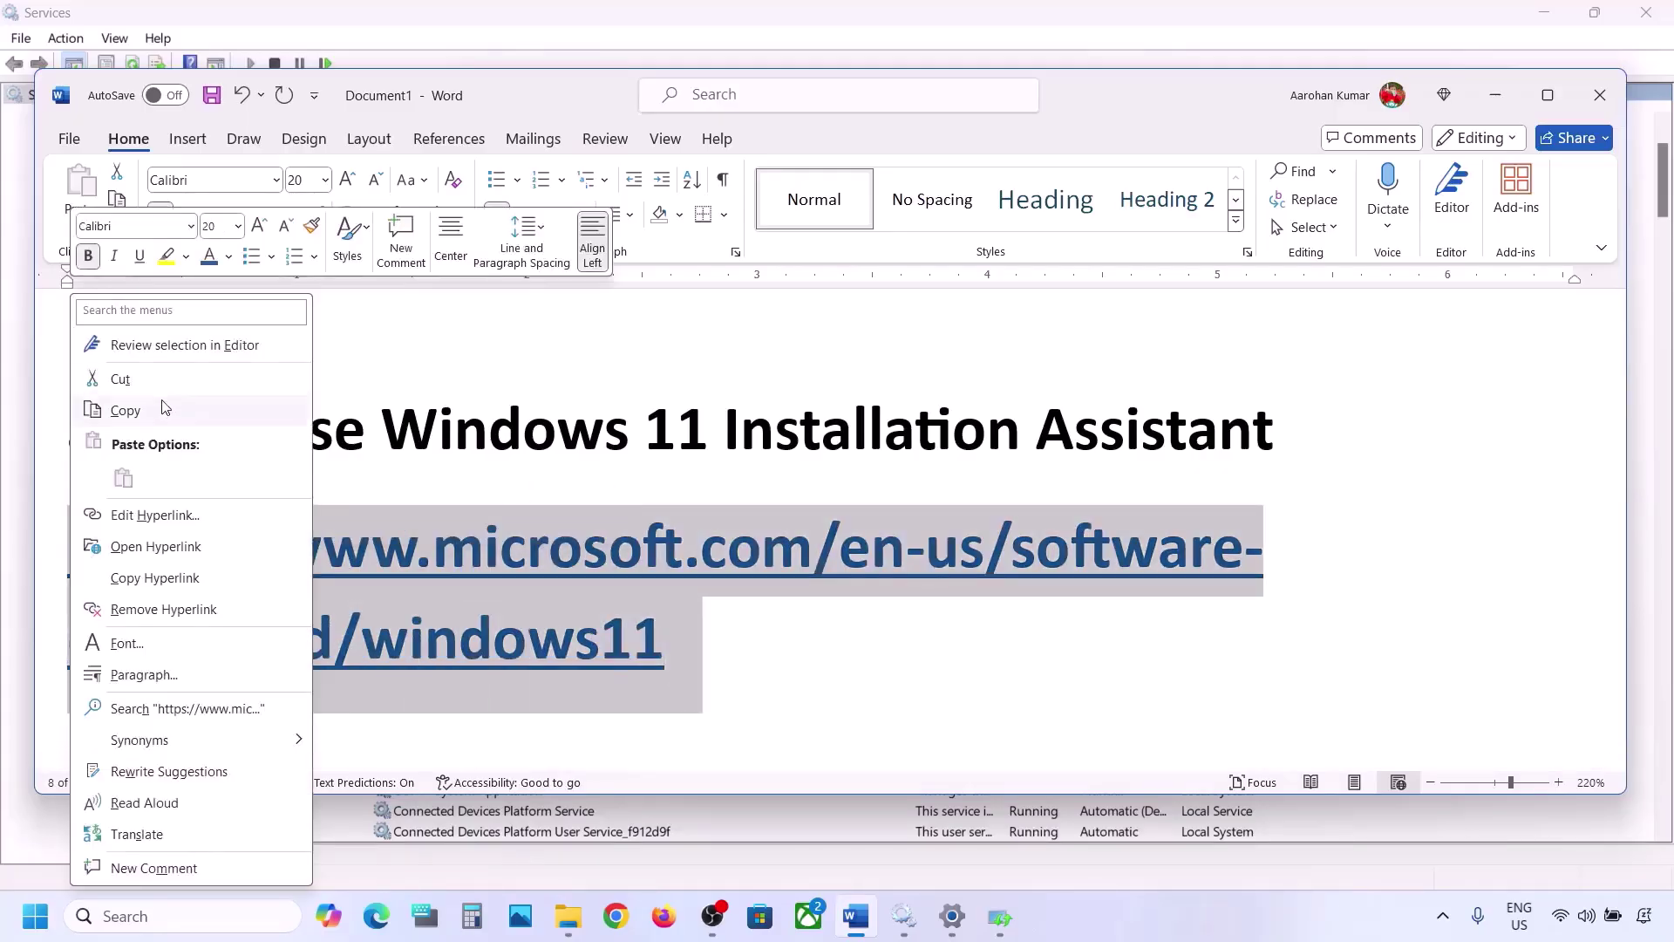
pyautogui.click(166, 404)
pyautogui.click(616, 917)
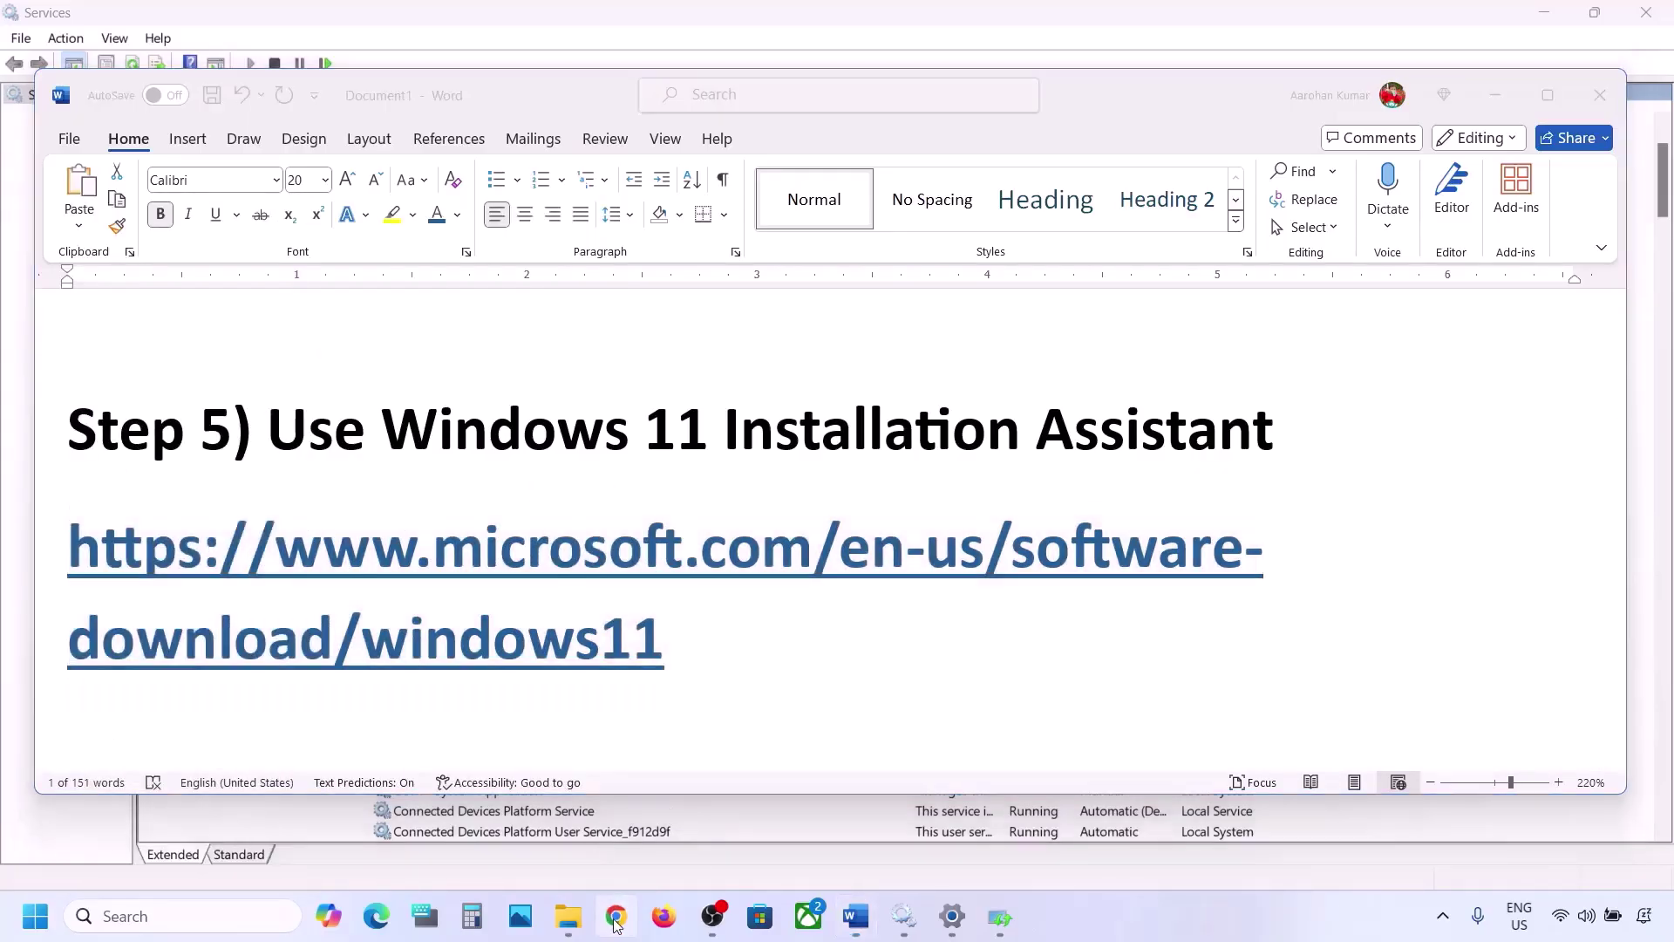
pyautogui.hotkey('ctrl', 'v')
pyautogui.press('Return')
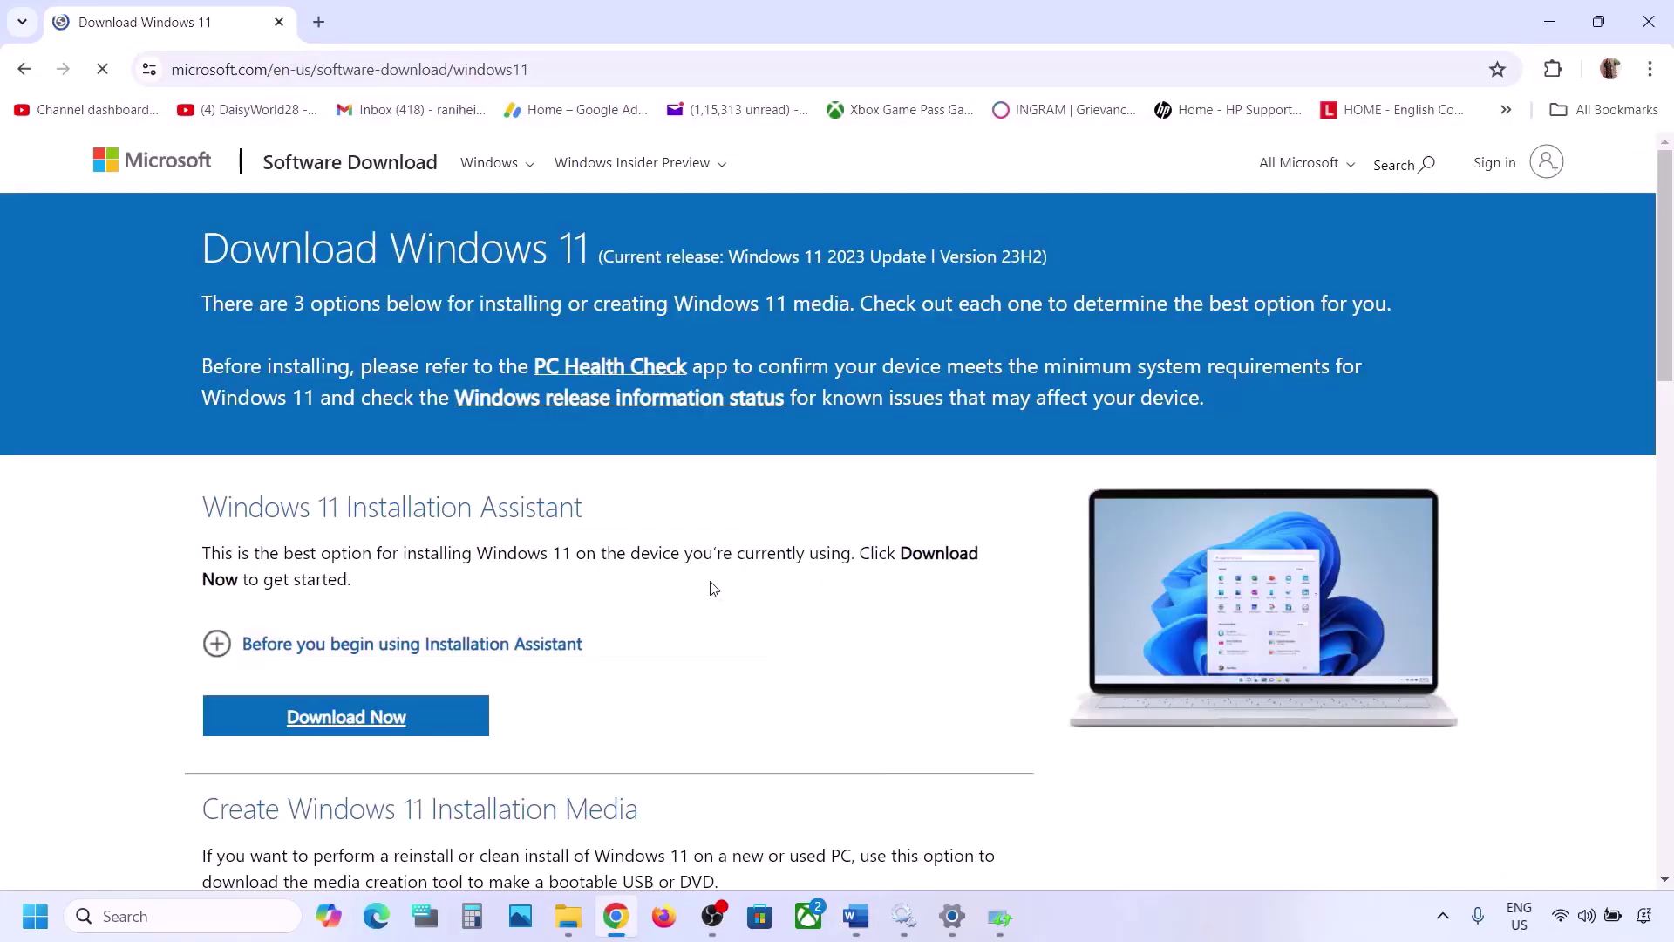
# Download and run the Windows 11 Installation Assistant, and minimize its window.
pyautogui.scroll(-1, 710, 587)
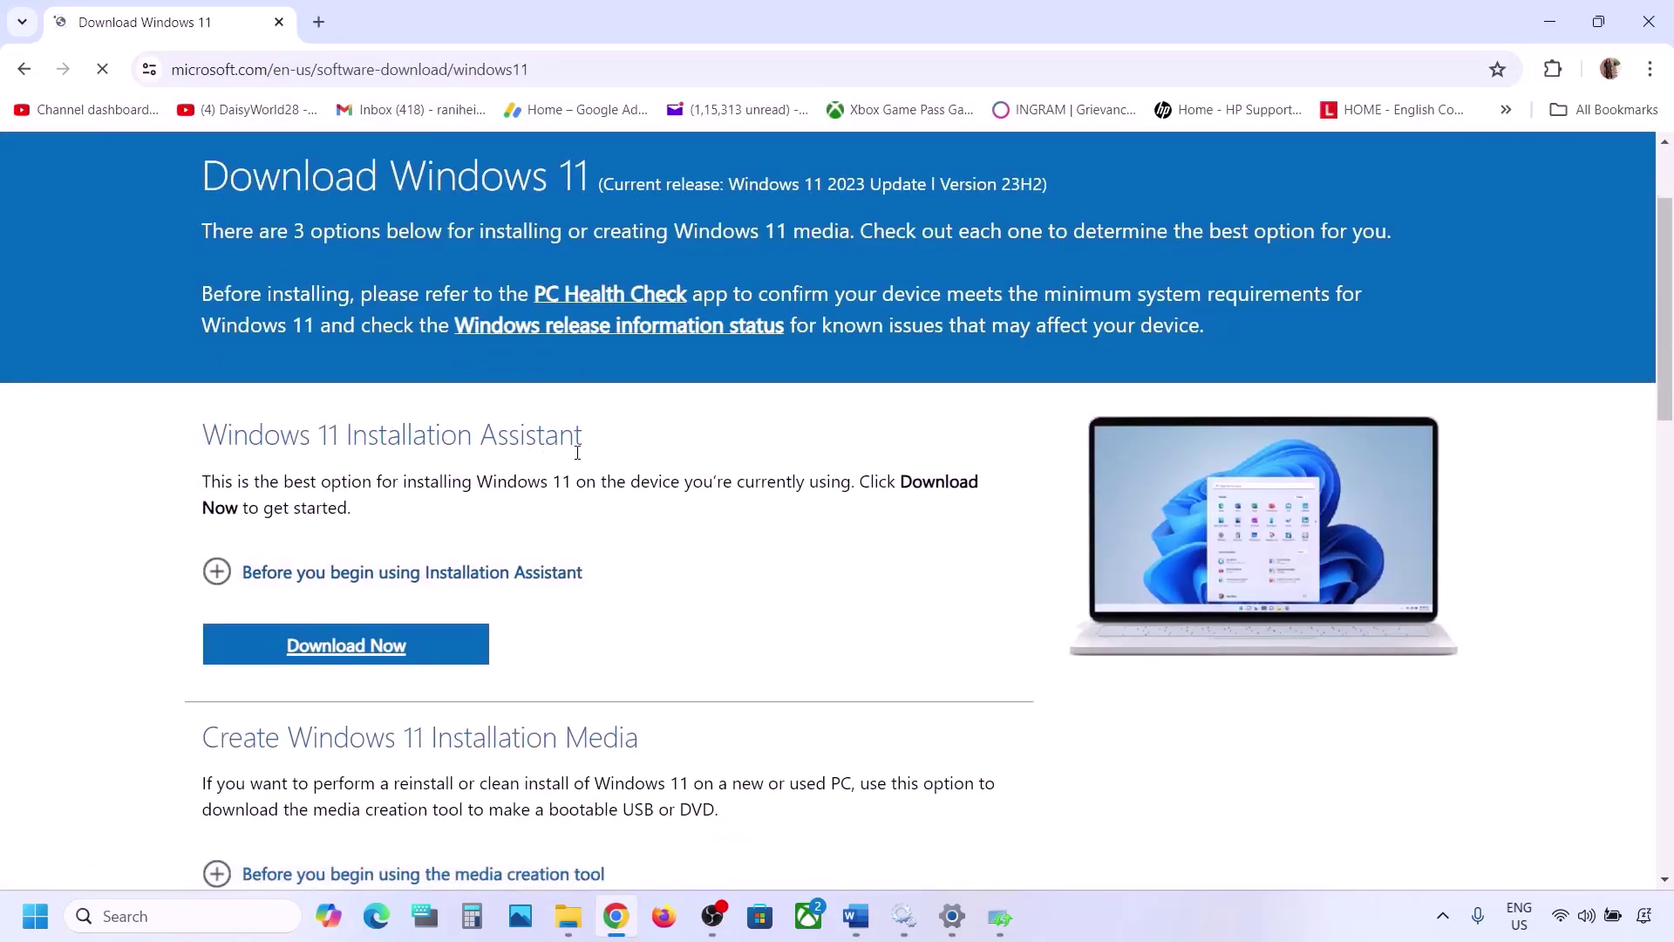
pyautogui.click(358, 646)
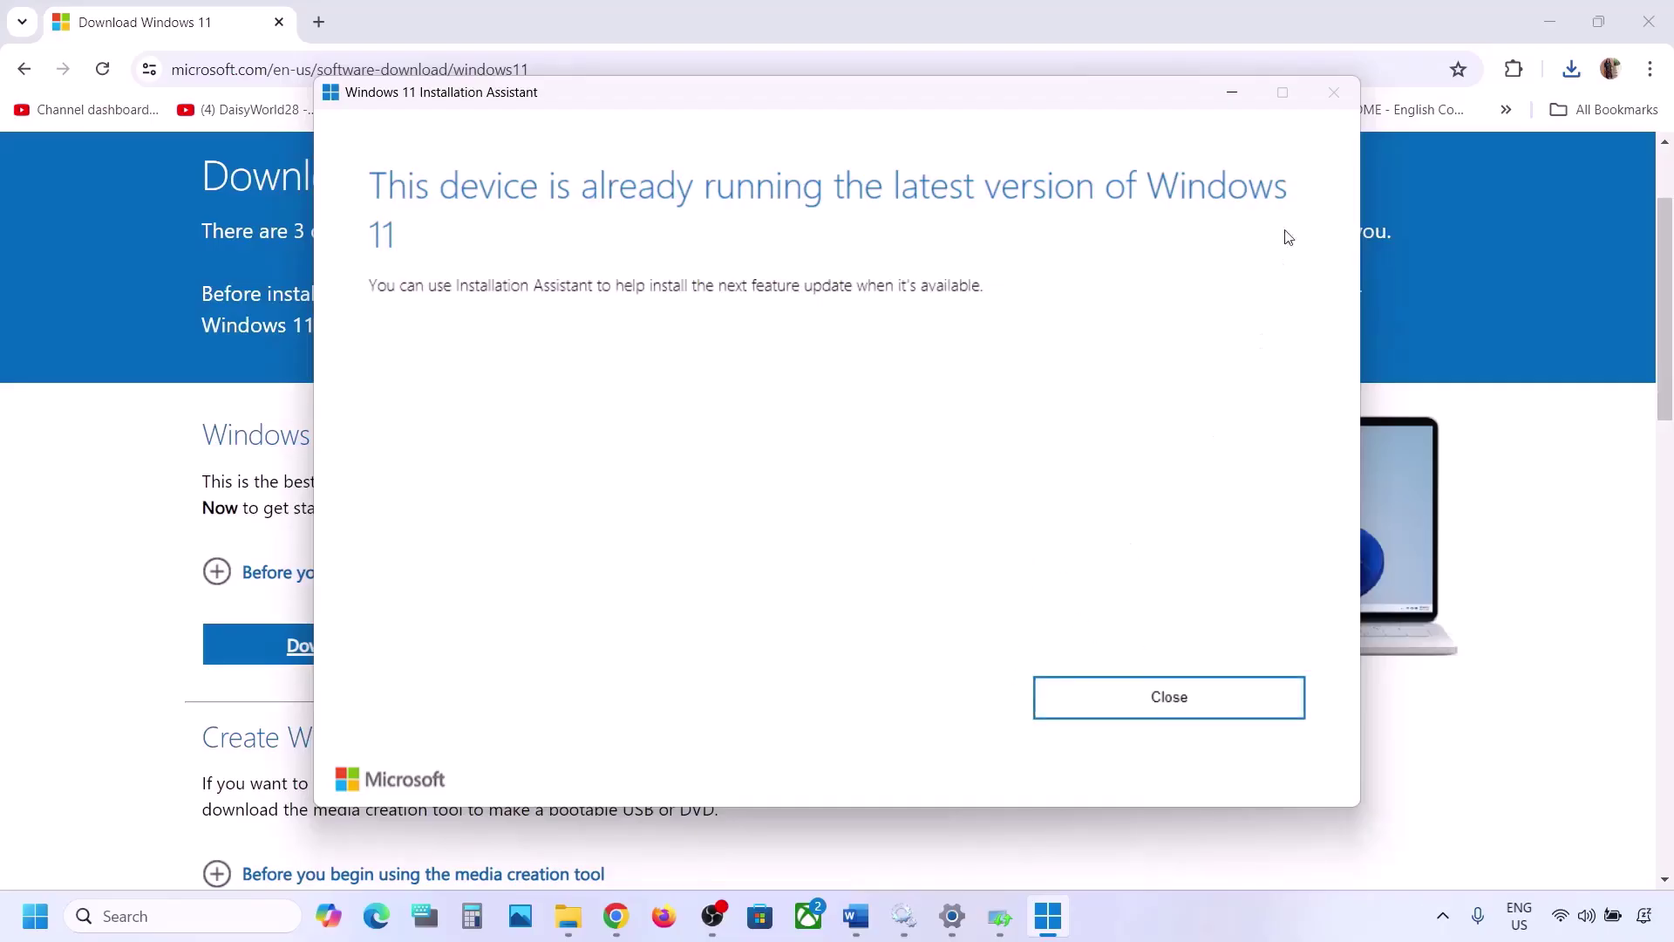
pyautogui.click(1232, 93)
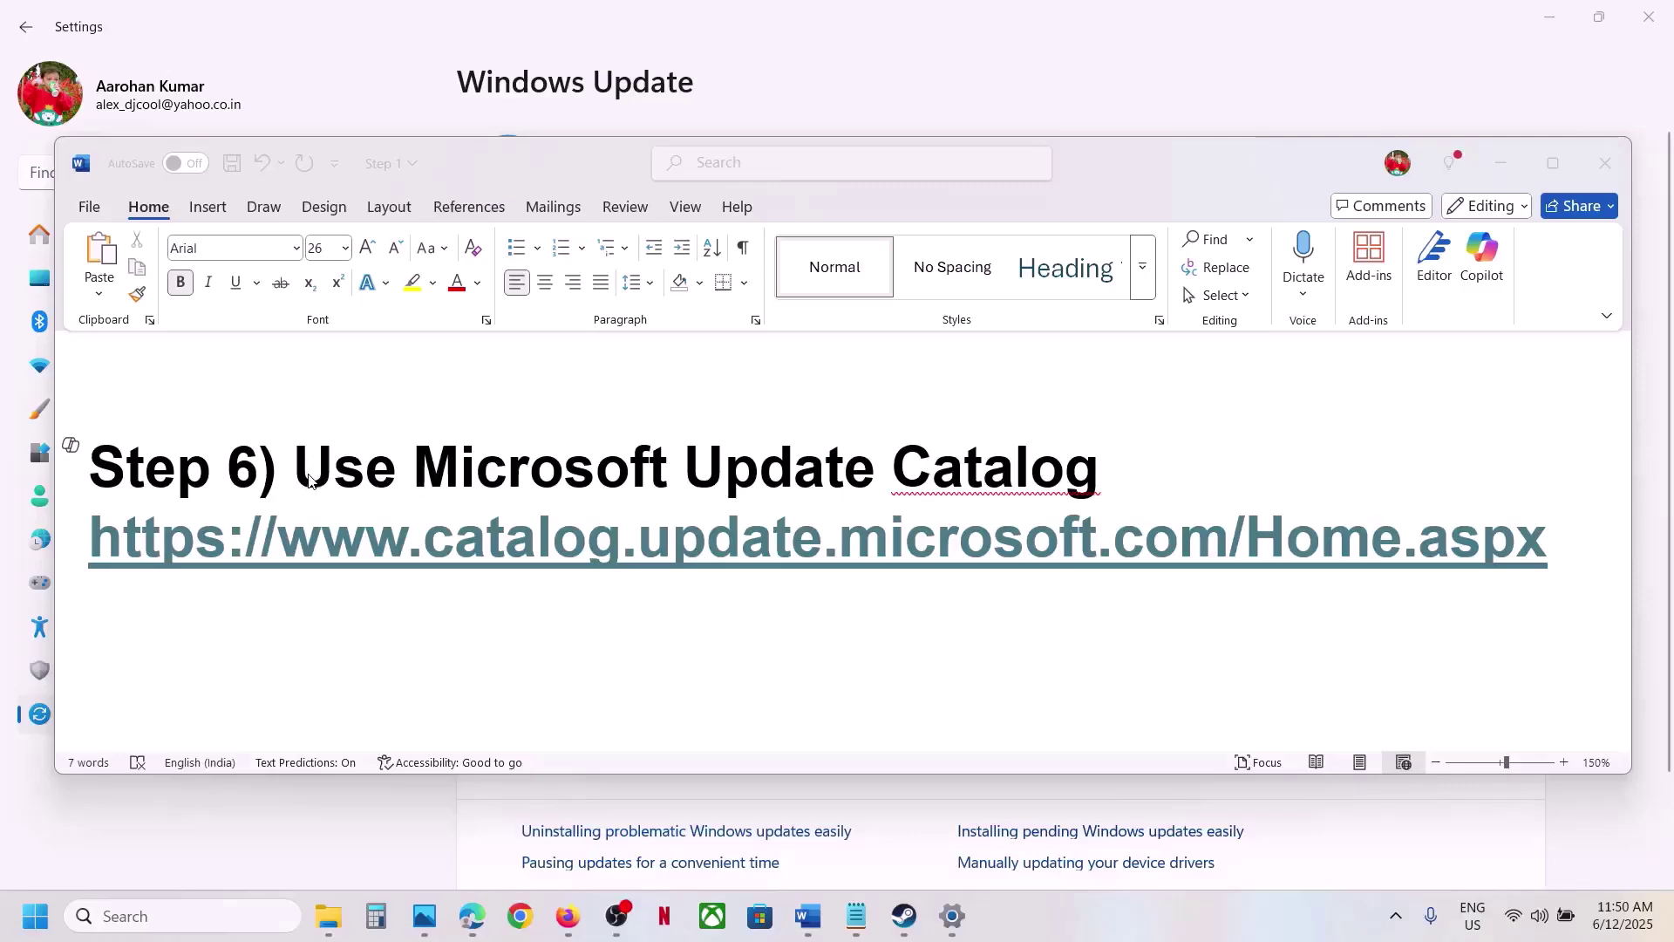
# Open the Microsoft Update Catalog link from Step 6 of the Word notes in Chrome and search the catalog for KB5063060.
pyautogui.click(307, 475)
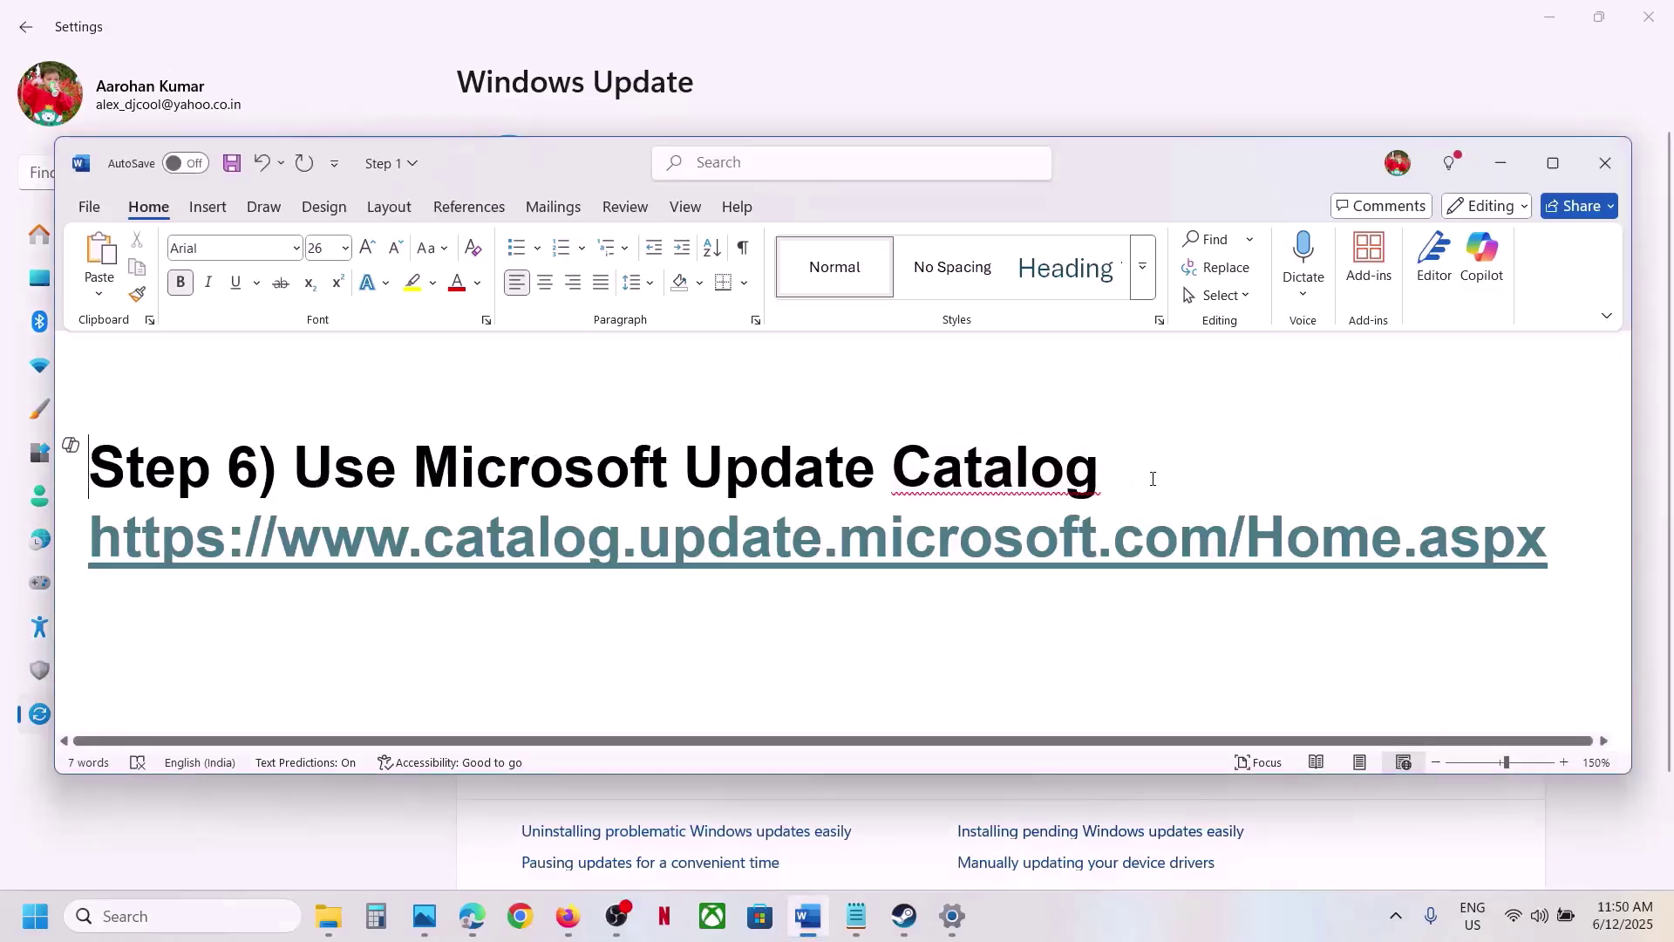
pyautogui.moveTo(1547, 541); pyautogui.dragTo(92, 559)
pyautogui.rightClick(176, 547)
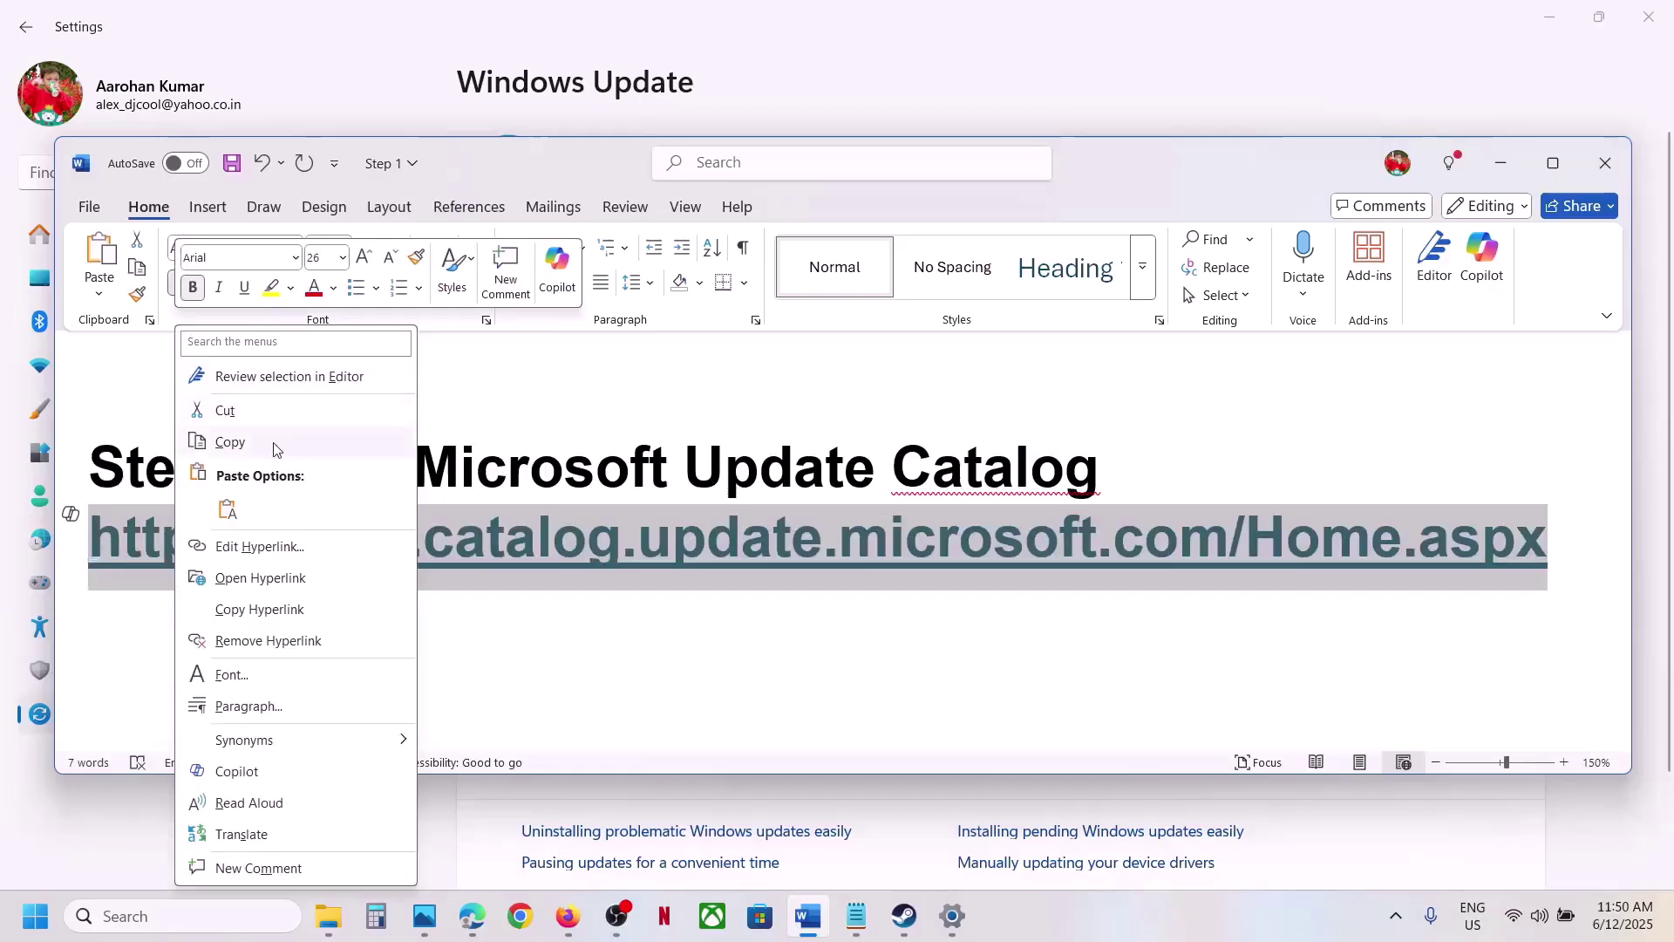
pyautogui.click(262, 442)
pyautogui.click(537, 902)
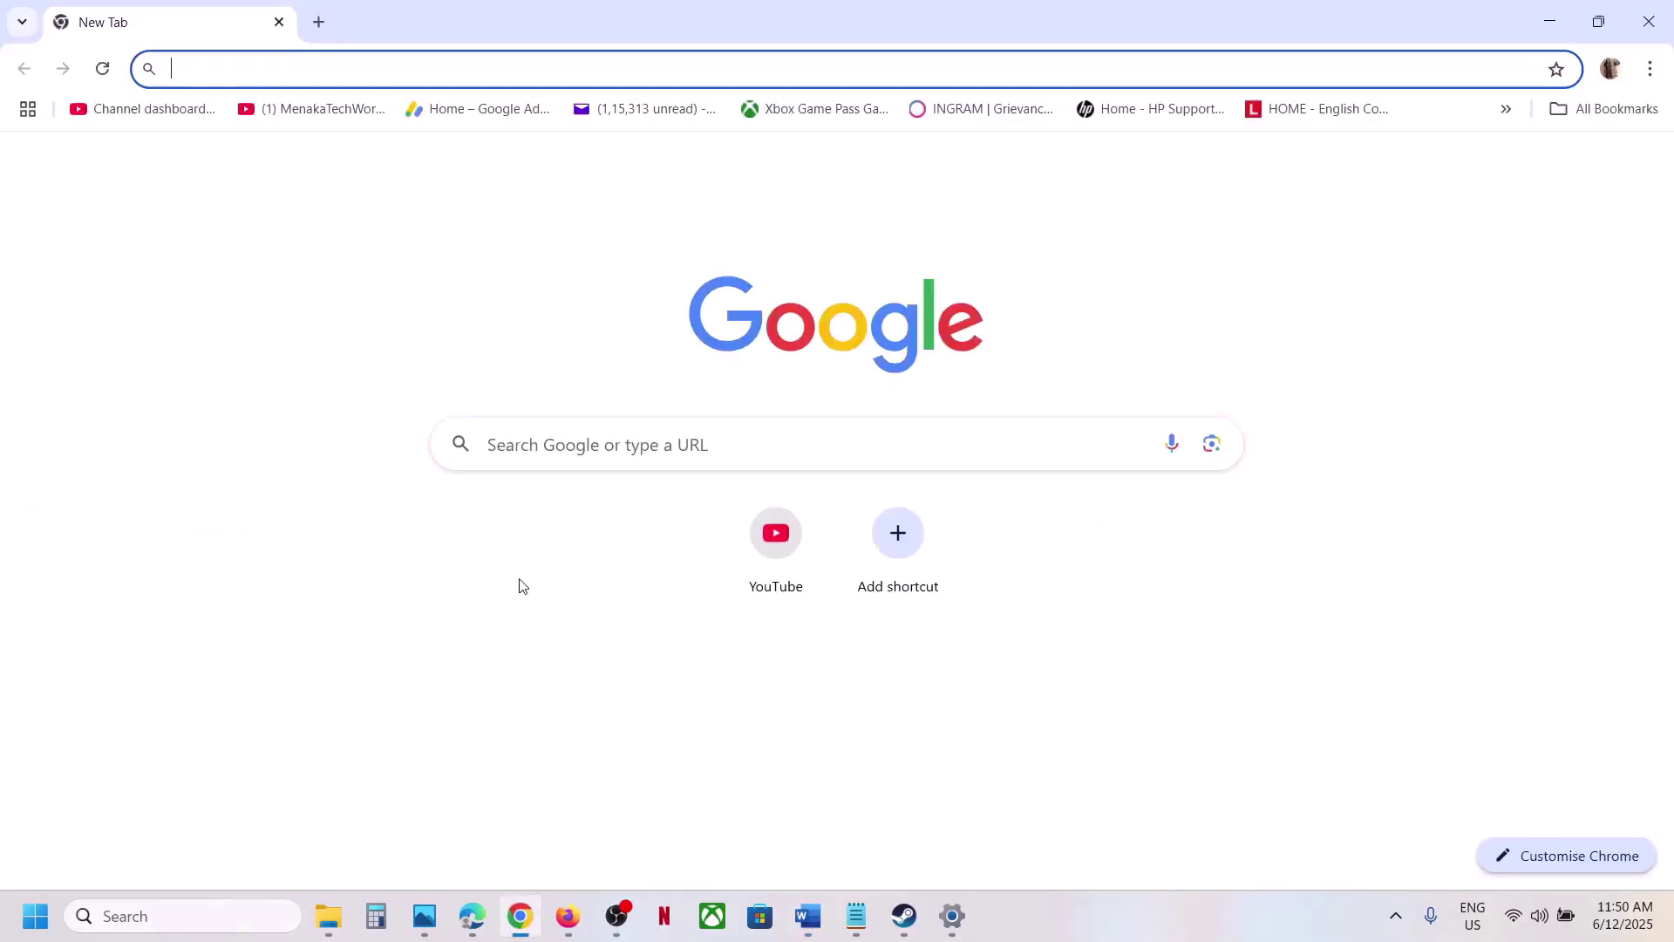
pyautogui.hotkey('ctrl', 'v')
pyautogui.press('Return')
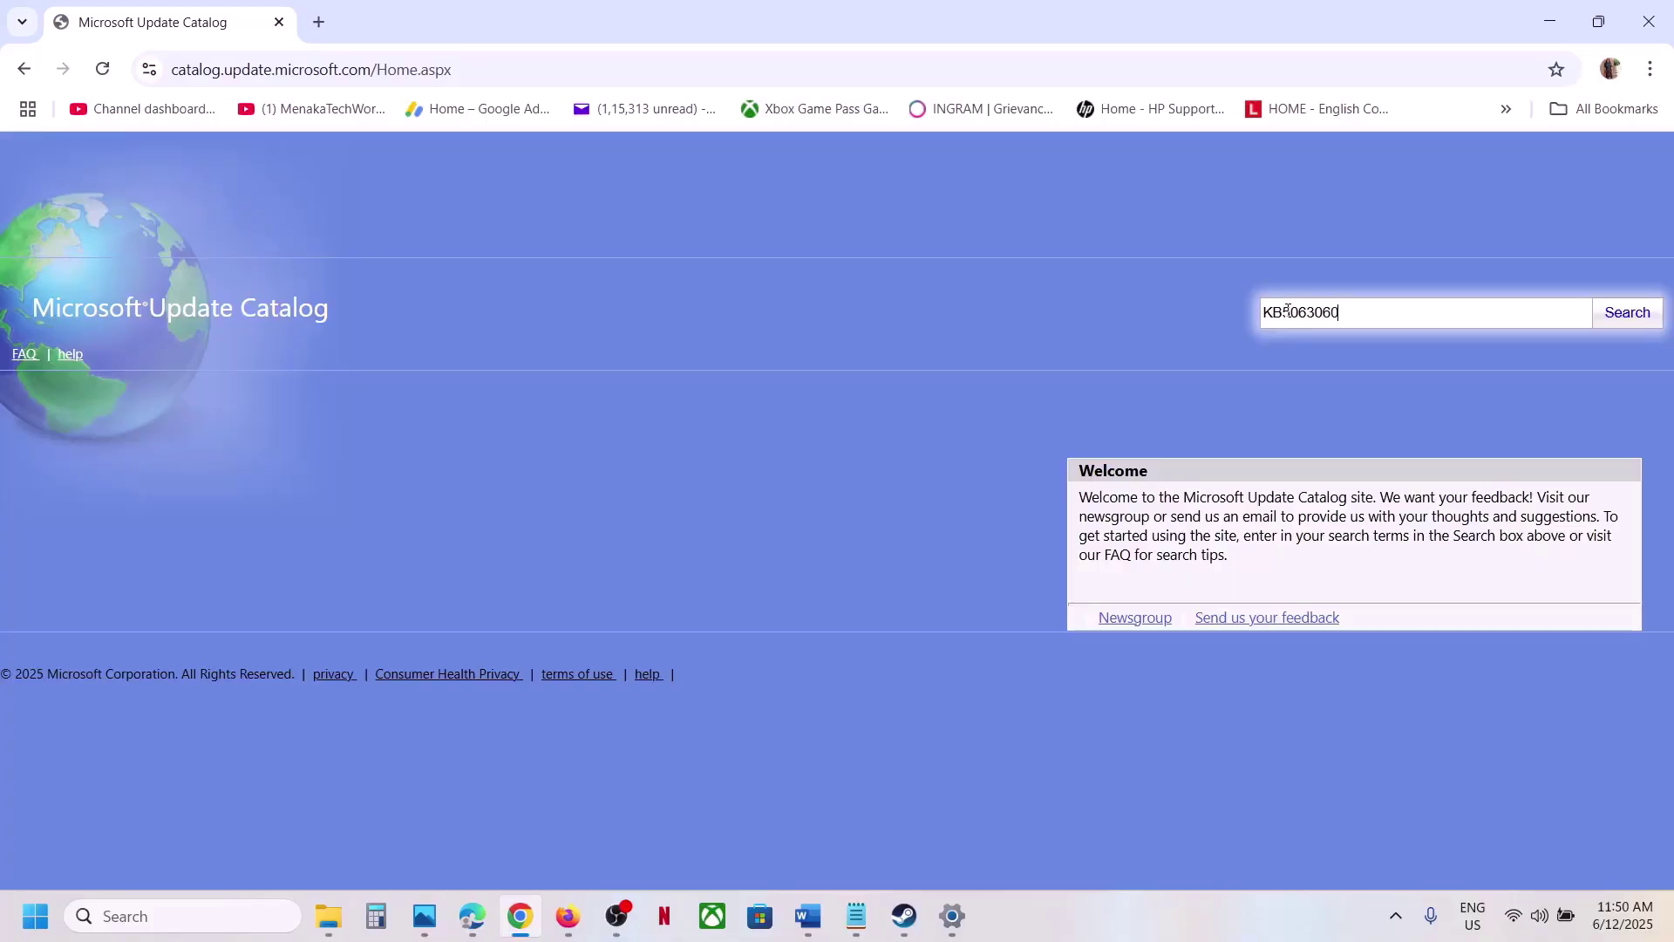
pyautogui.click(1614, 313)
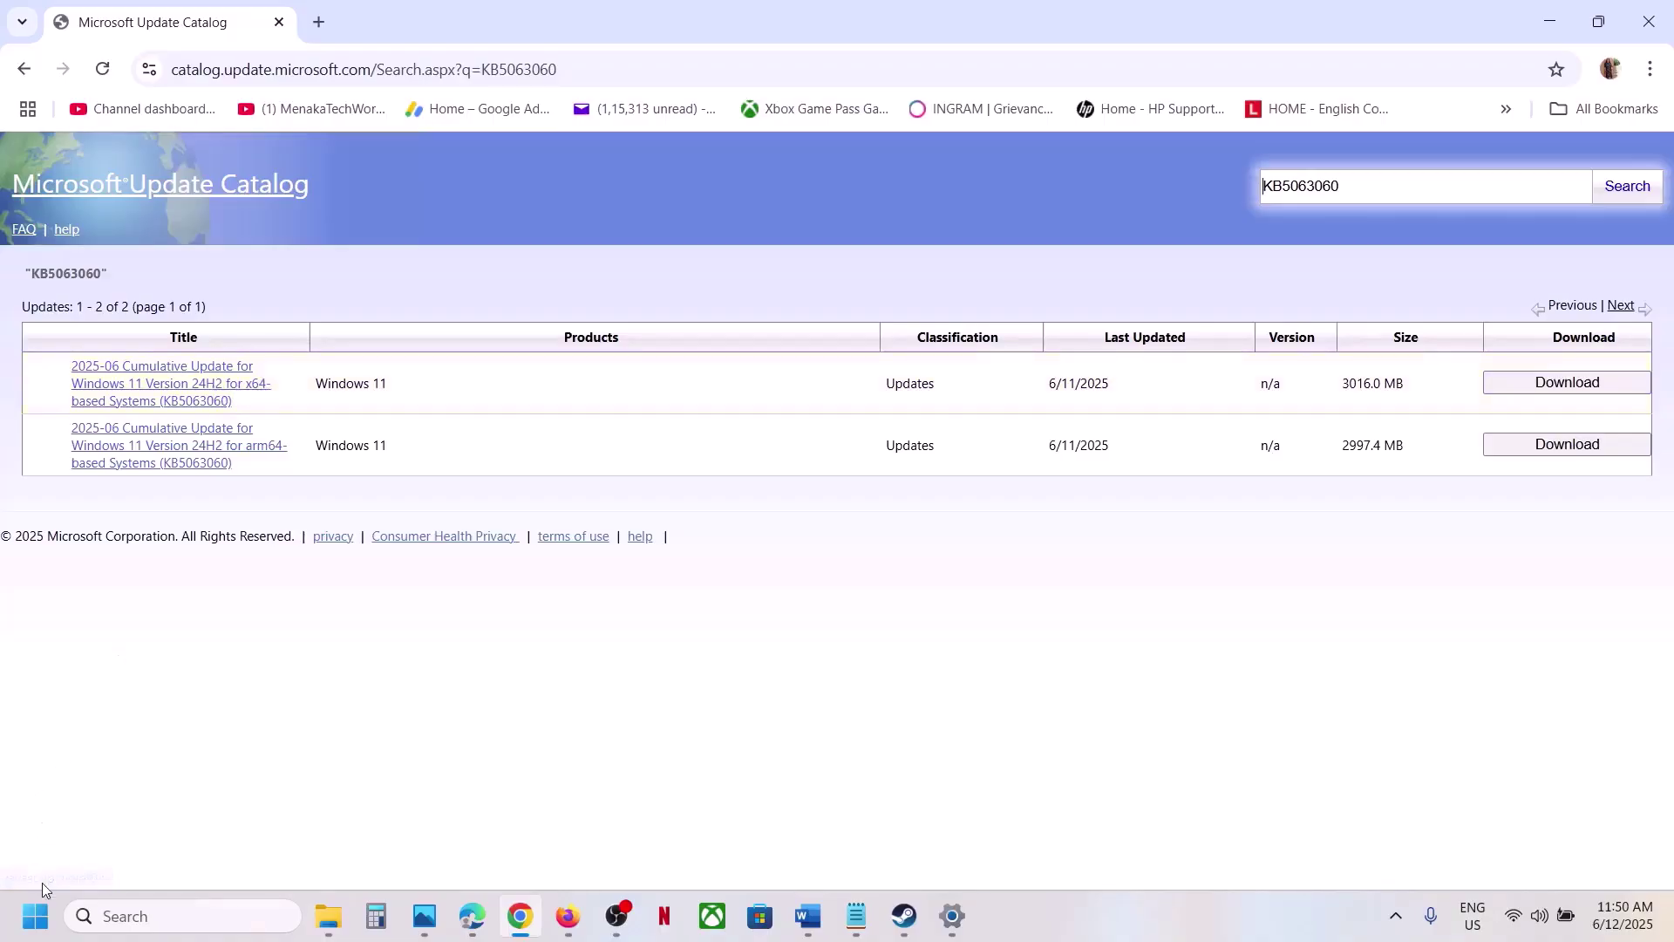
# Check the PC's system type in the Windows Settings device specifications, and close Settings.
pyautogui.click(35, 916)
pyautogui.click(519, 366)
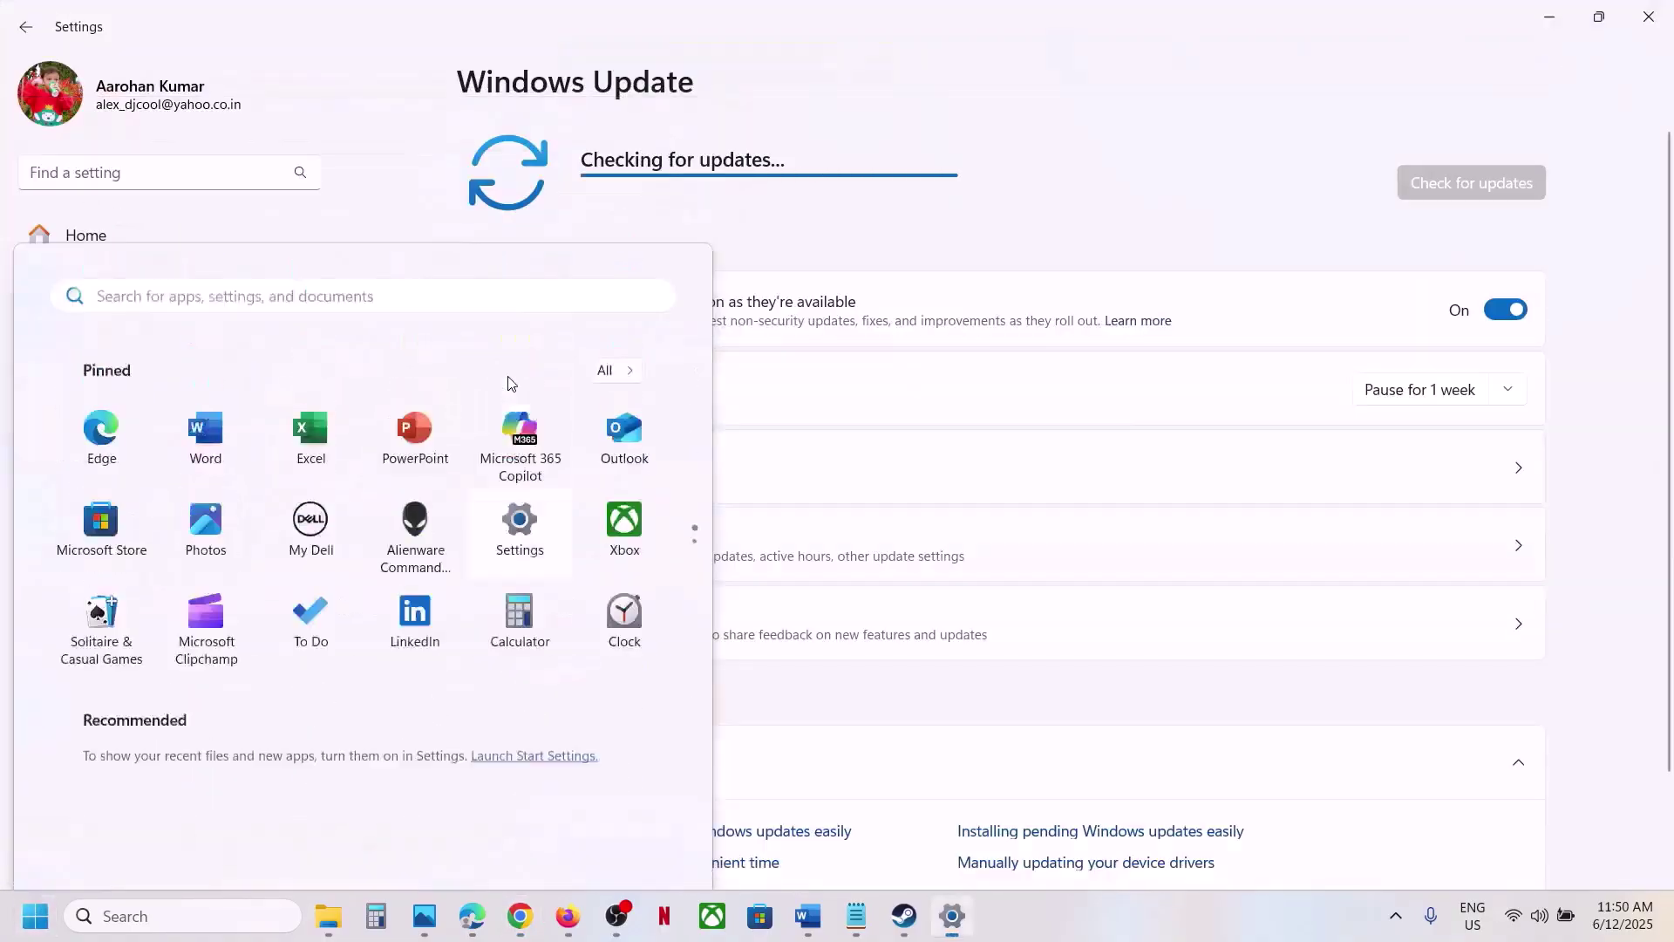
pyautogui.click(120, 297)
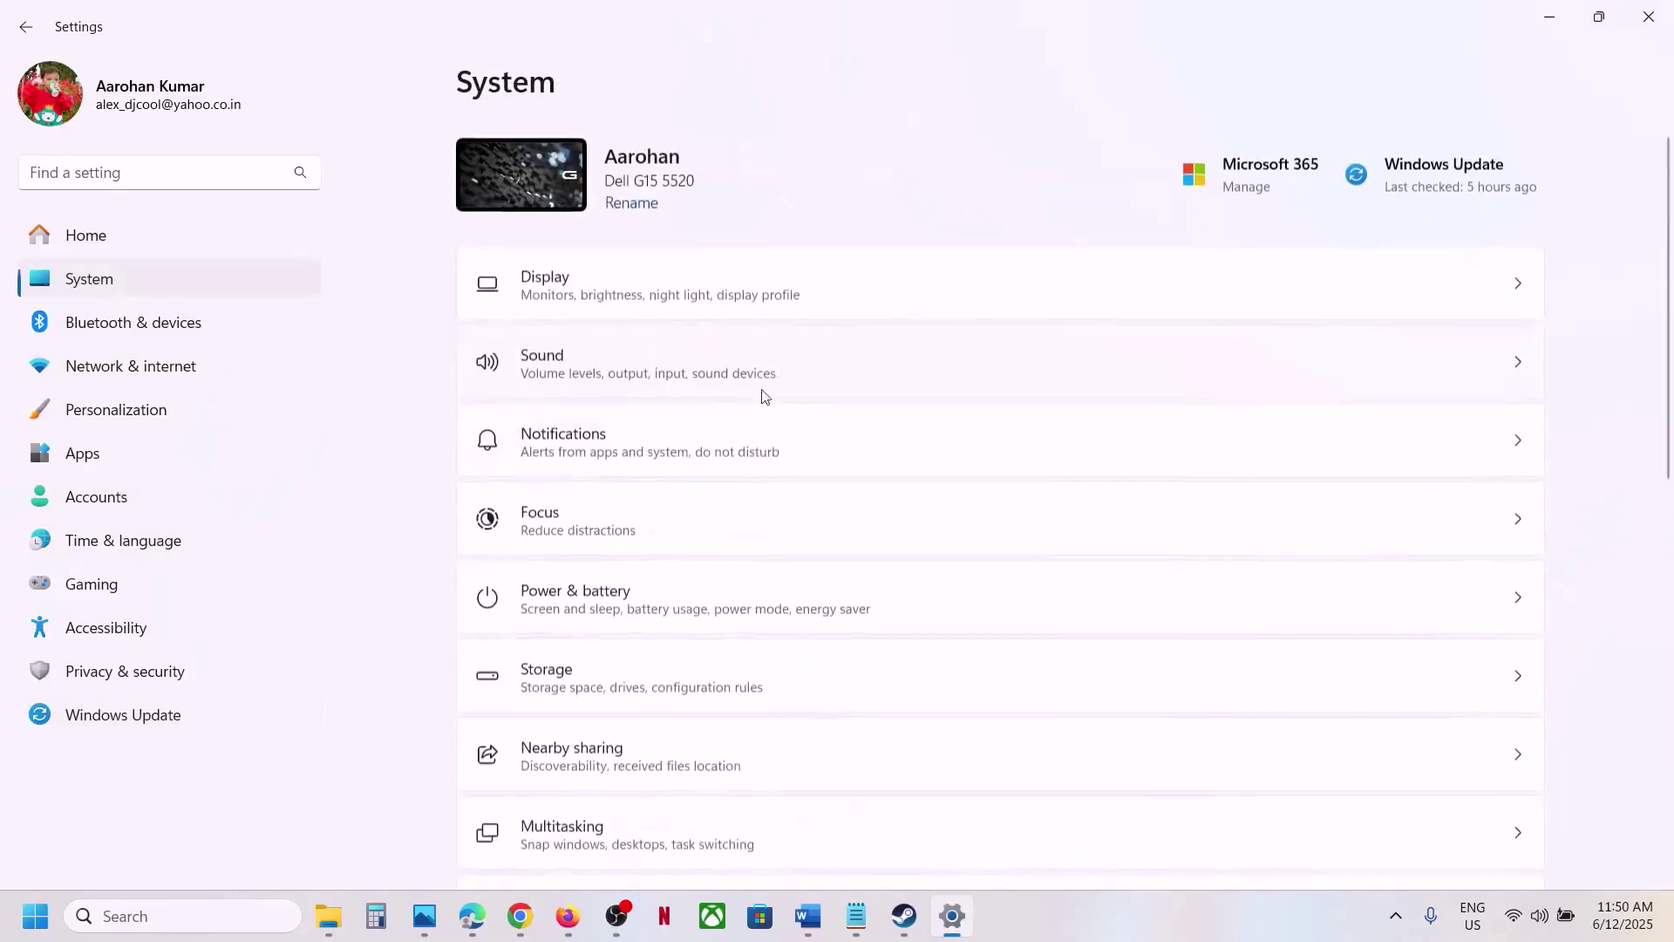
pyautogui.scroll(-10, 747, 625)
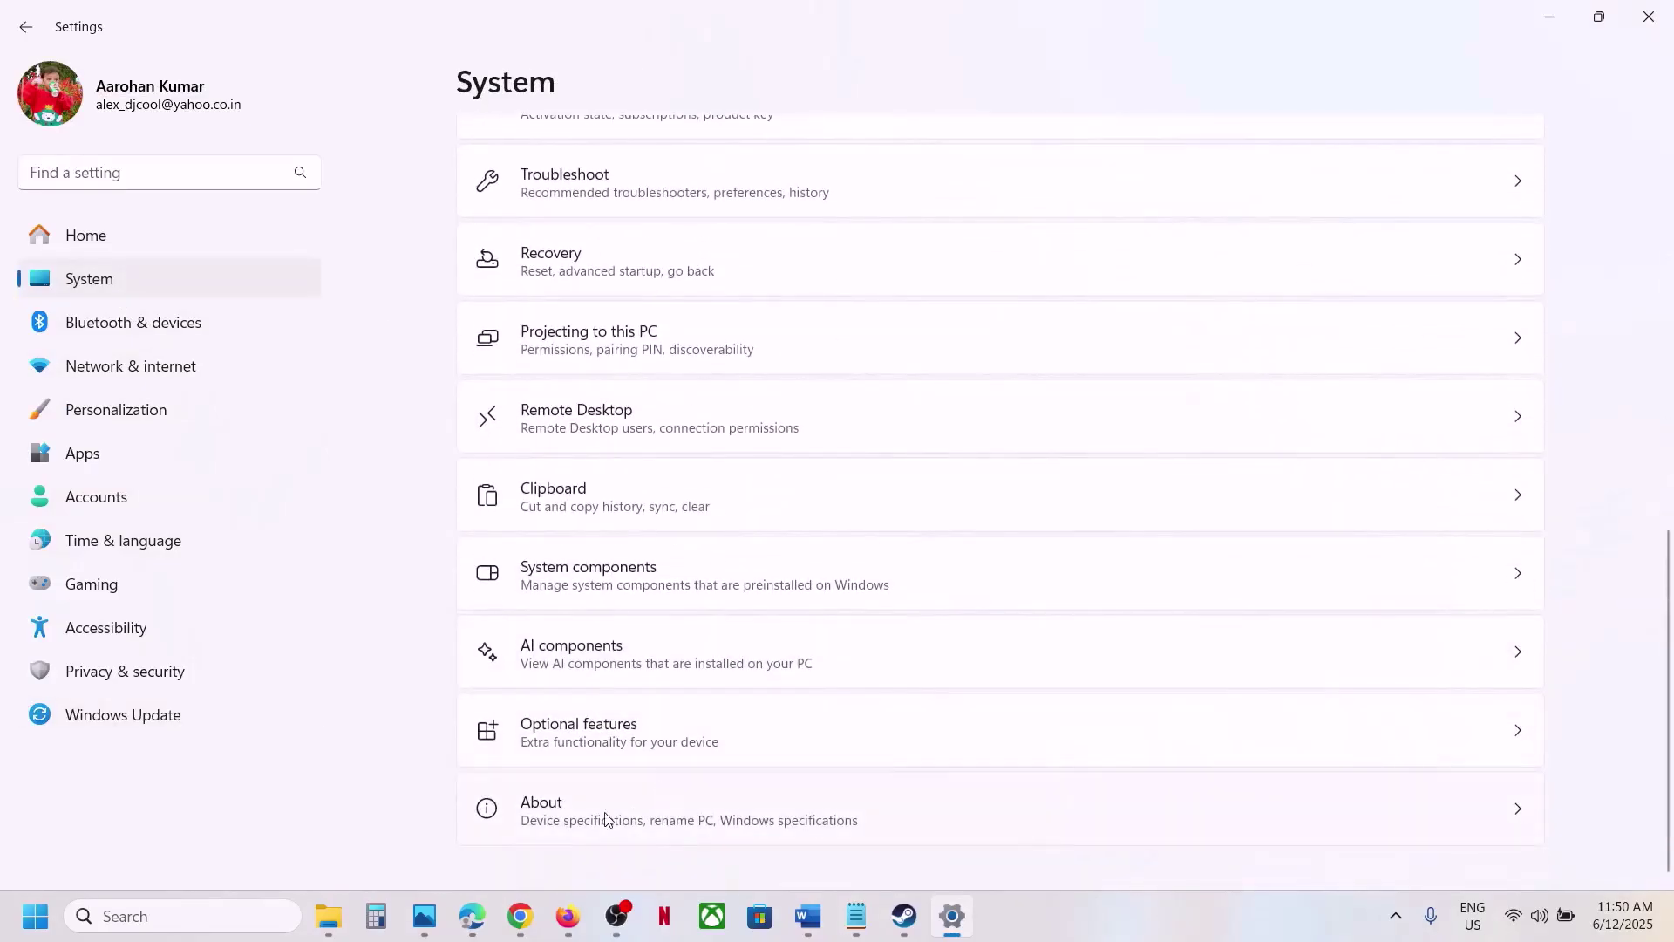
pyautogui.click(872, 810)
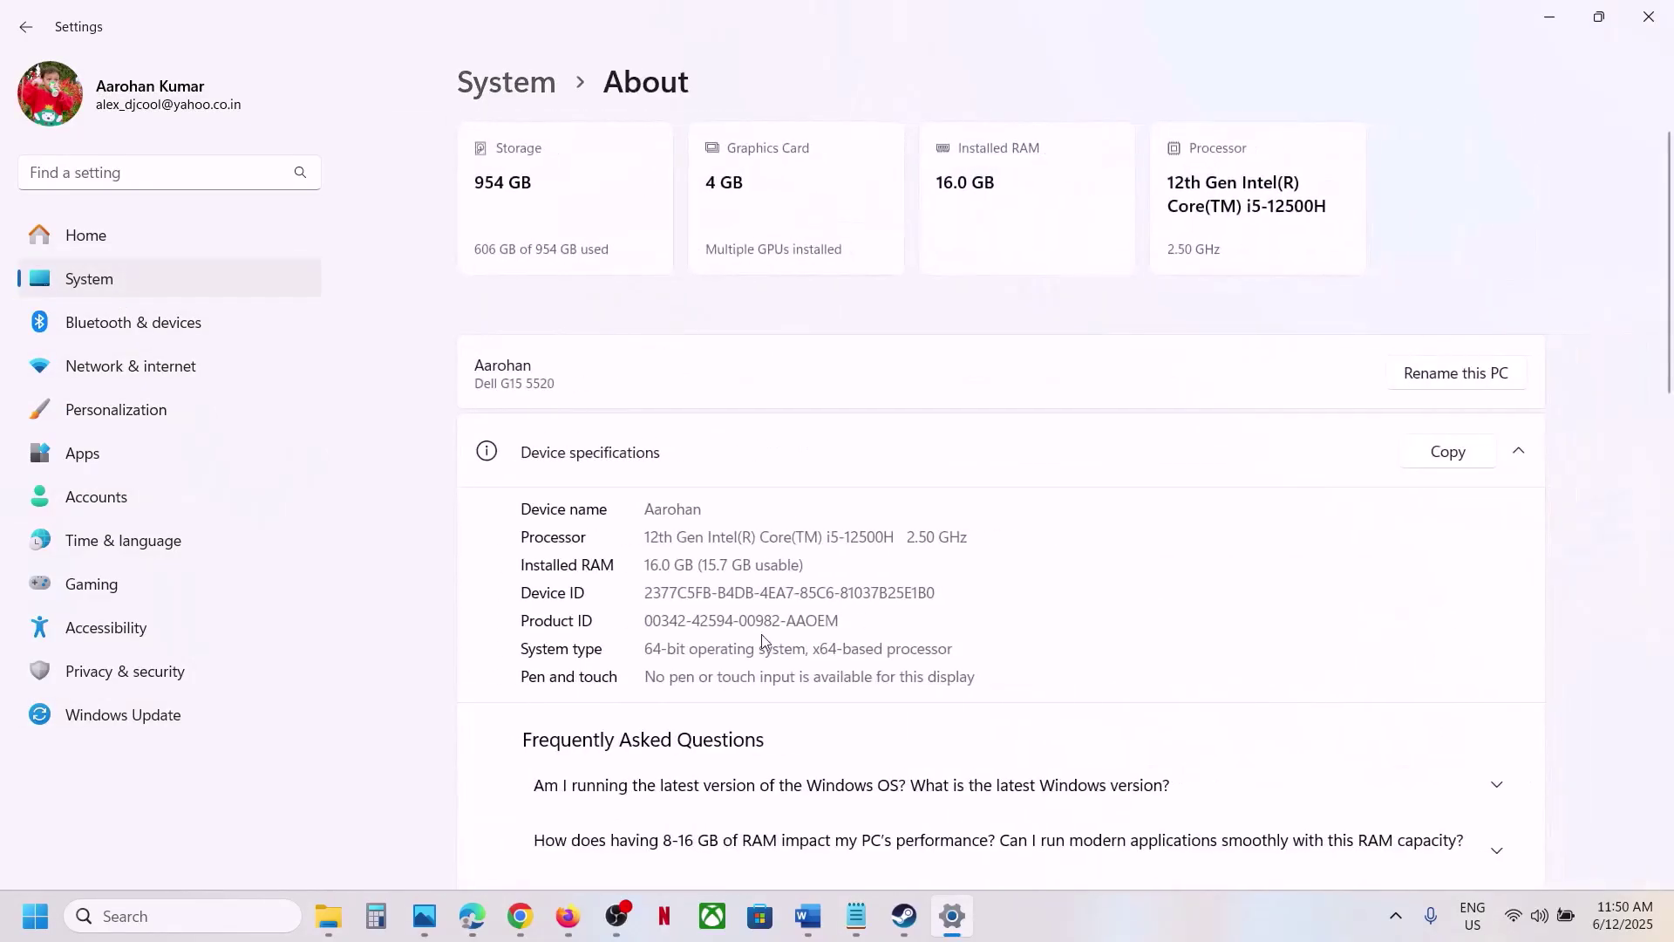
pyautogui.moveTo(655, 655); pyautogui.dragTo(949, 641)
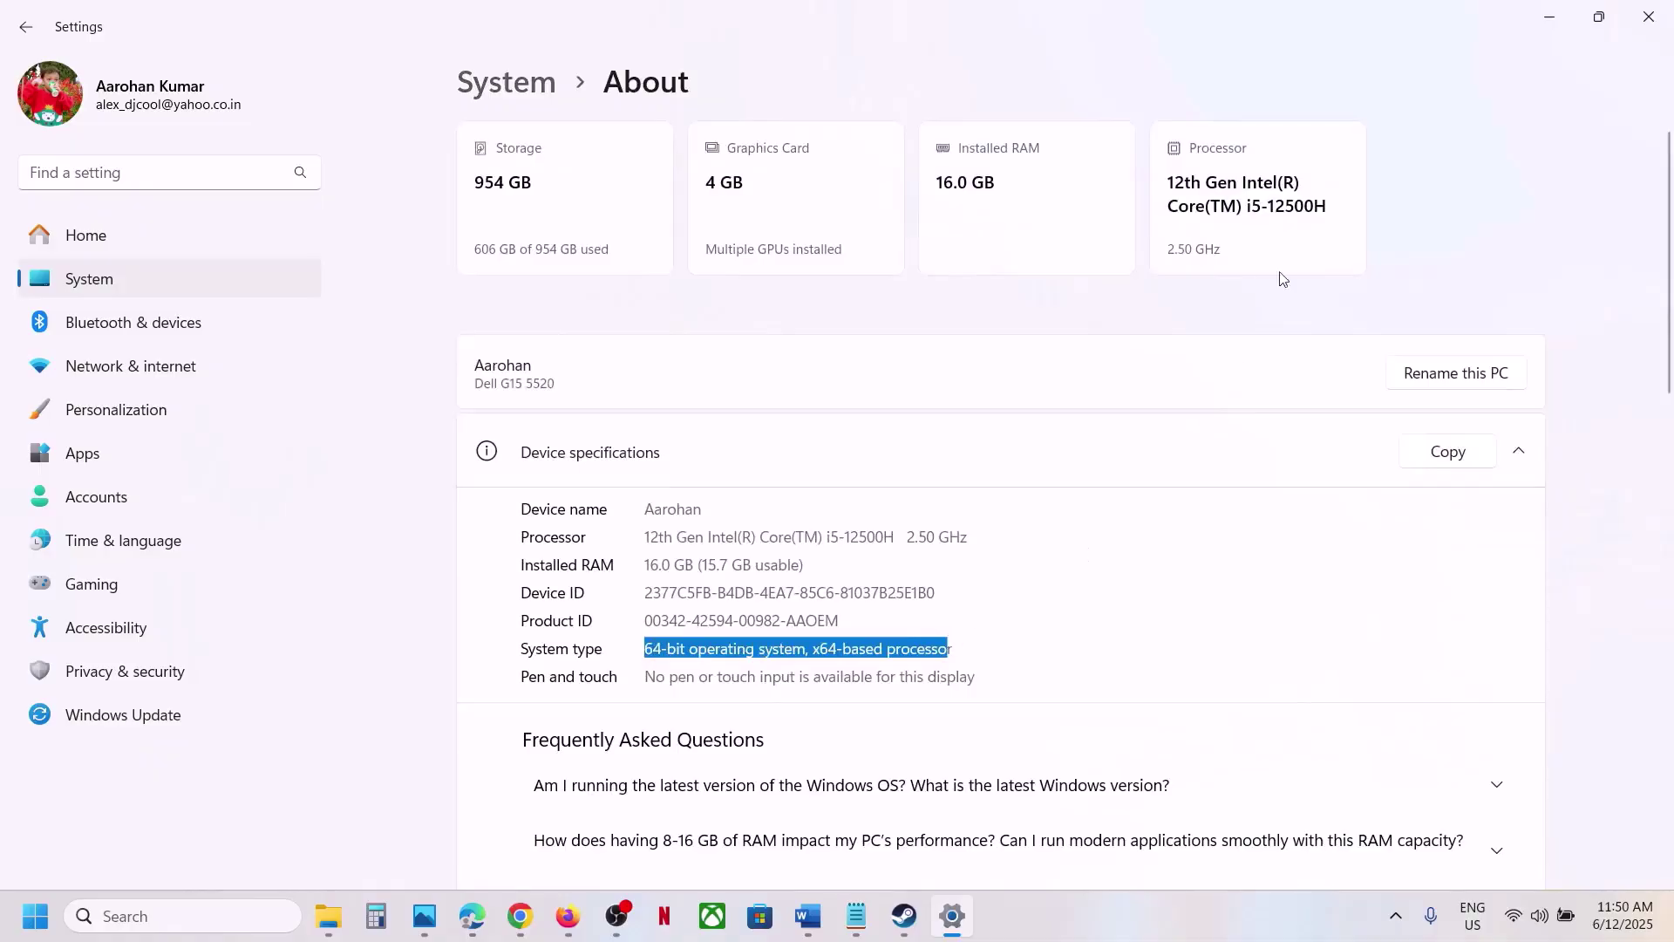
pyautogui.click(1649, 16)
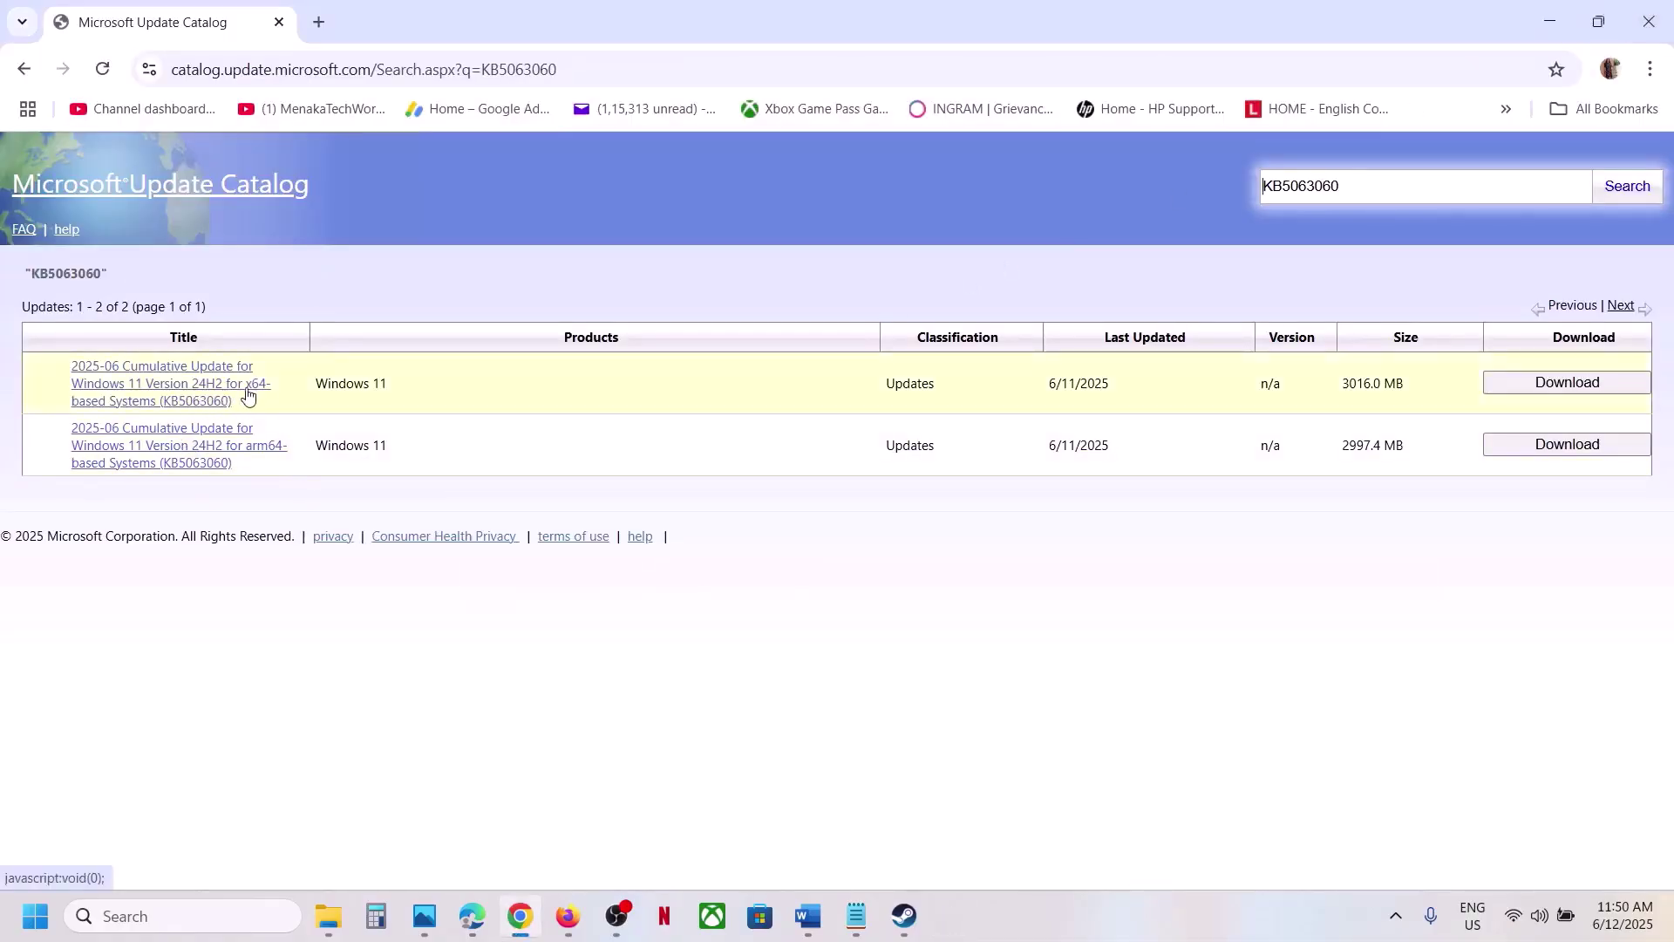
# Download the kb5063060 .msu file for x64-based systems from the Update Catalog and check its download progress.
pyautogui.click(1574, 384)
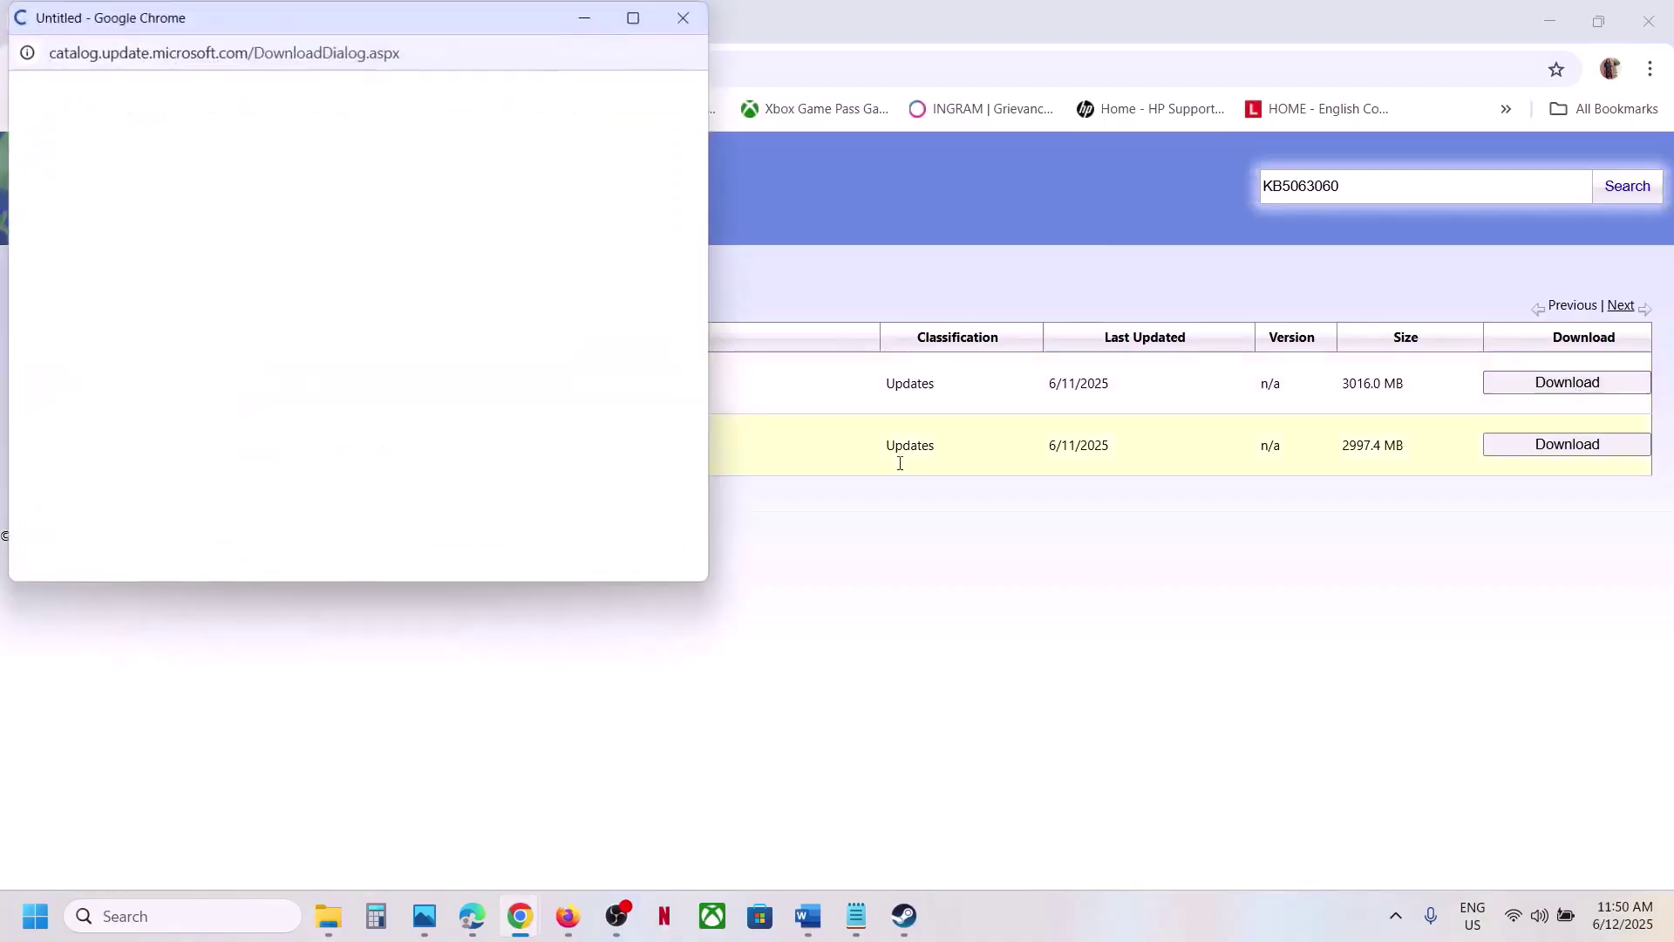
pyautogui.moveTo(452, 30); pyautogui.dragTo(907, 263)
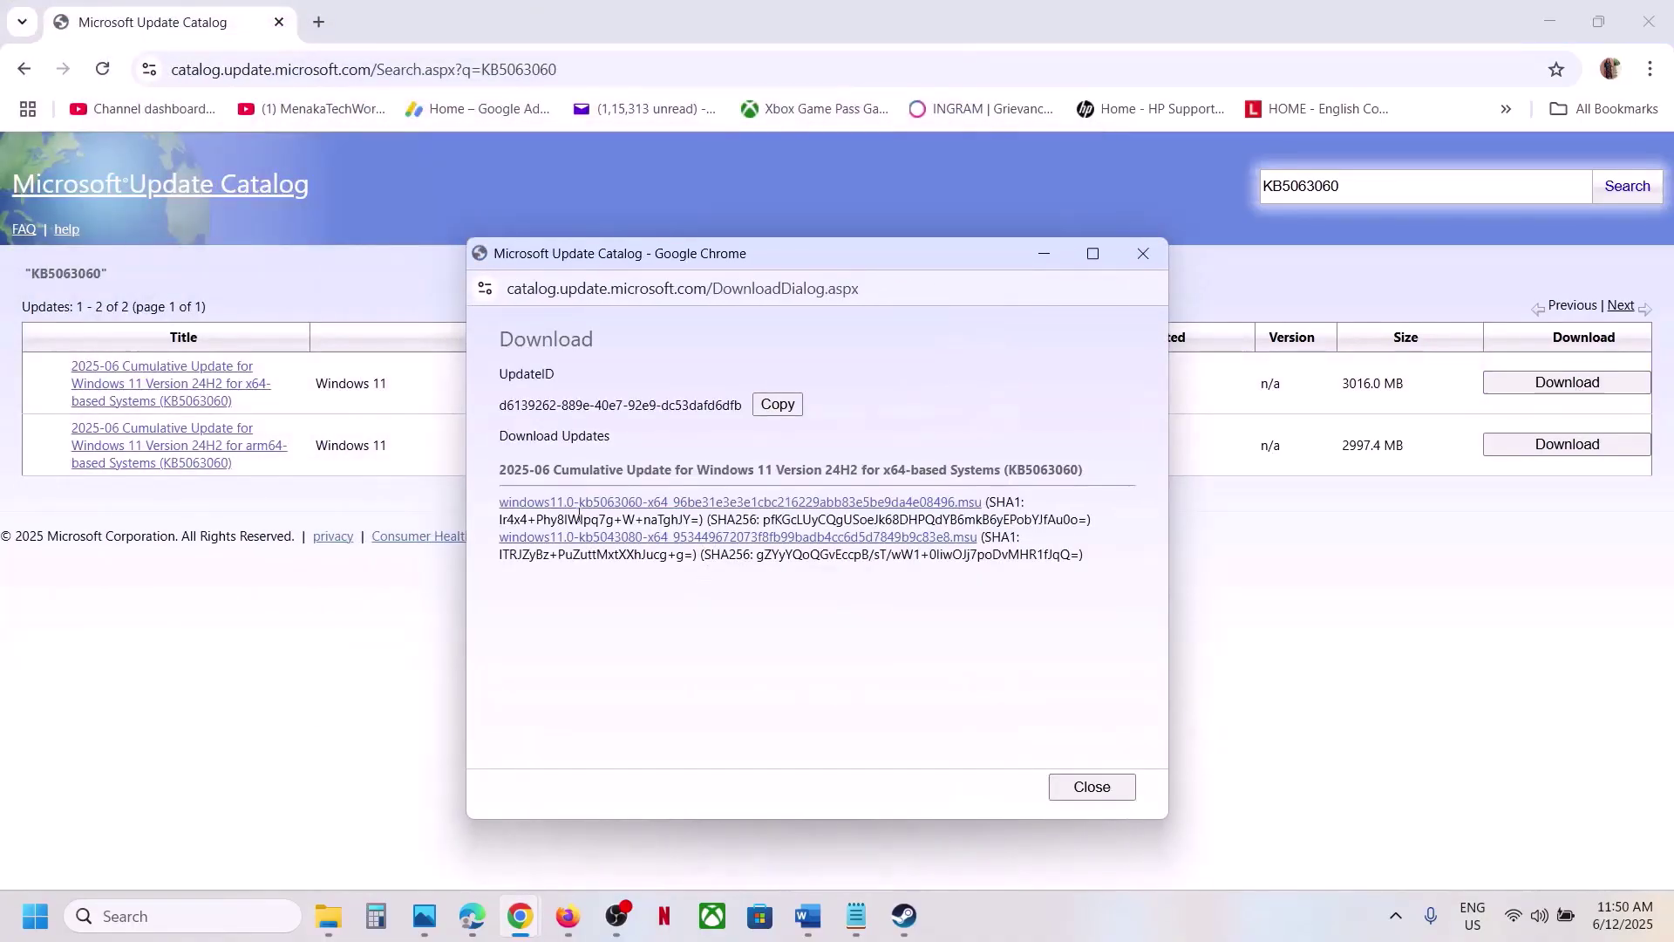
pyautogui.click(668, 504)
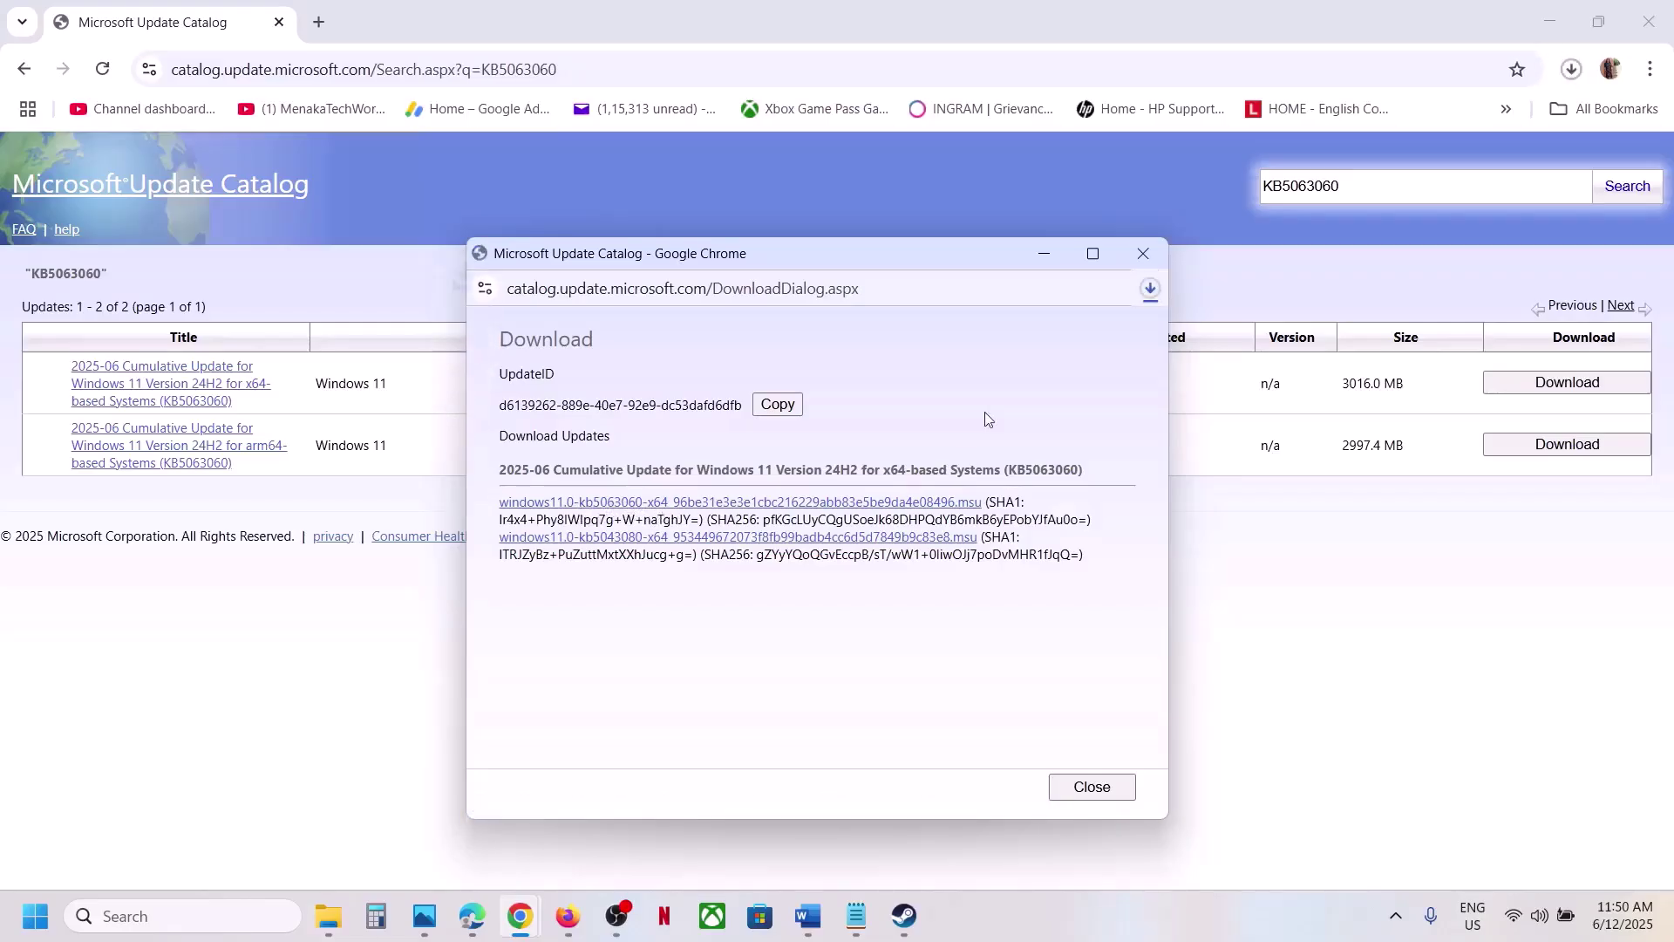
pyautogui.click(1151, 289)
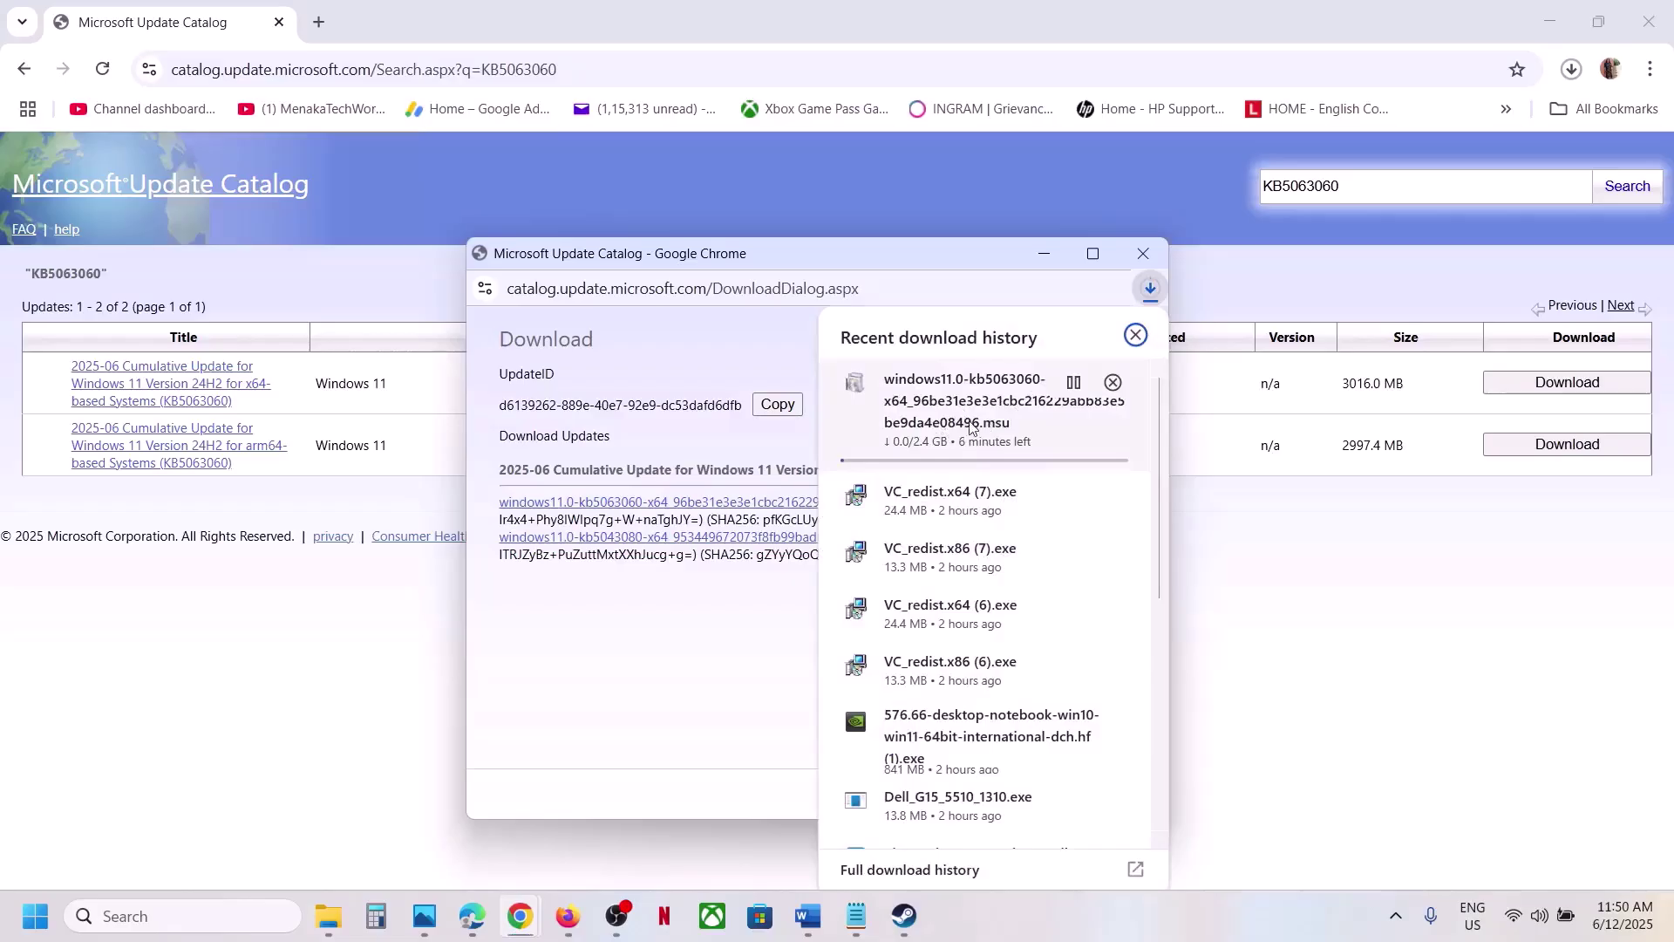
pyautogui.click(714, 663)
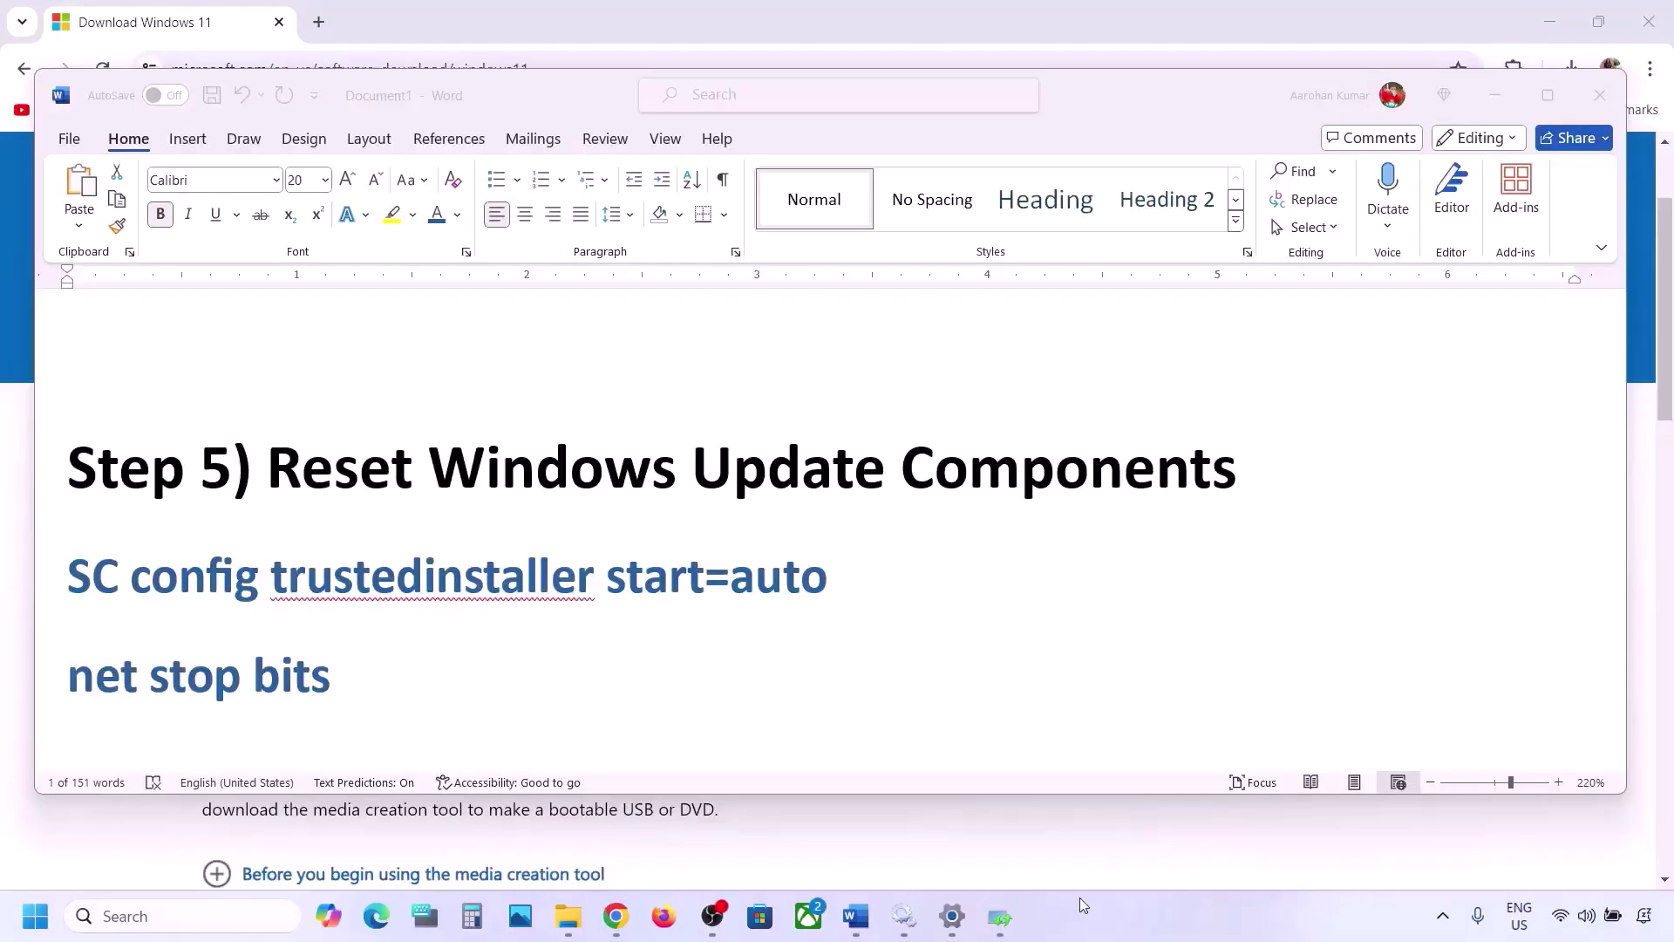
# Copy the Reset Windows Update Components commands in the Word notes, from "SC config trustedinstaller start=auto" through "net start appidsvc".
pyautogui.click(275, 460)
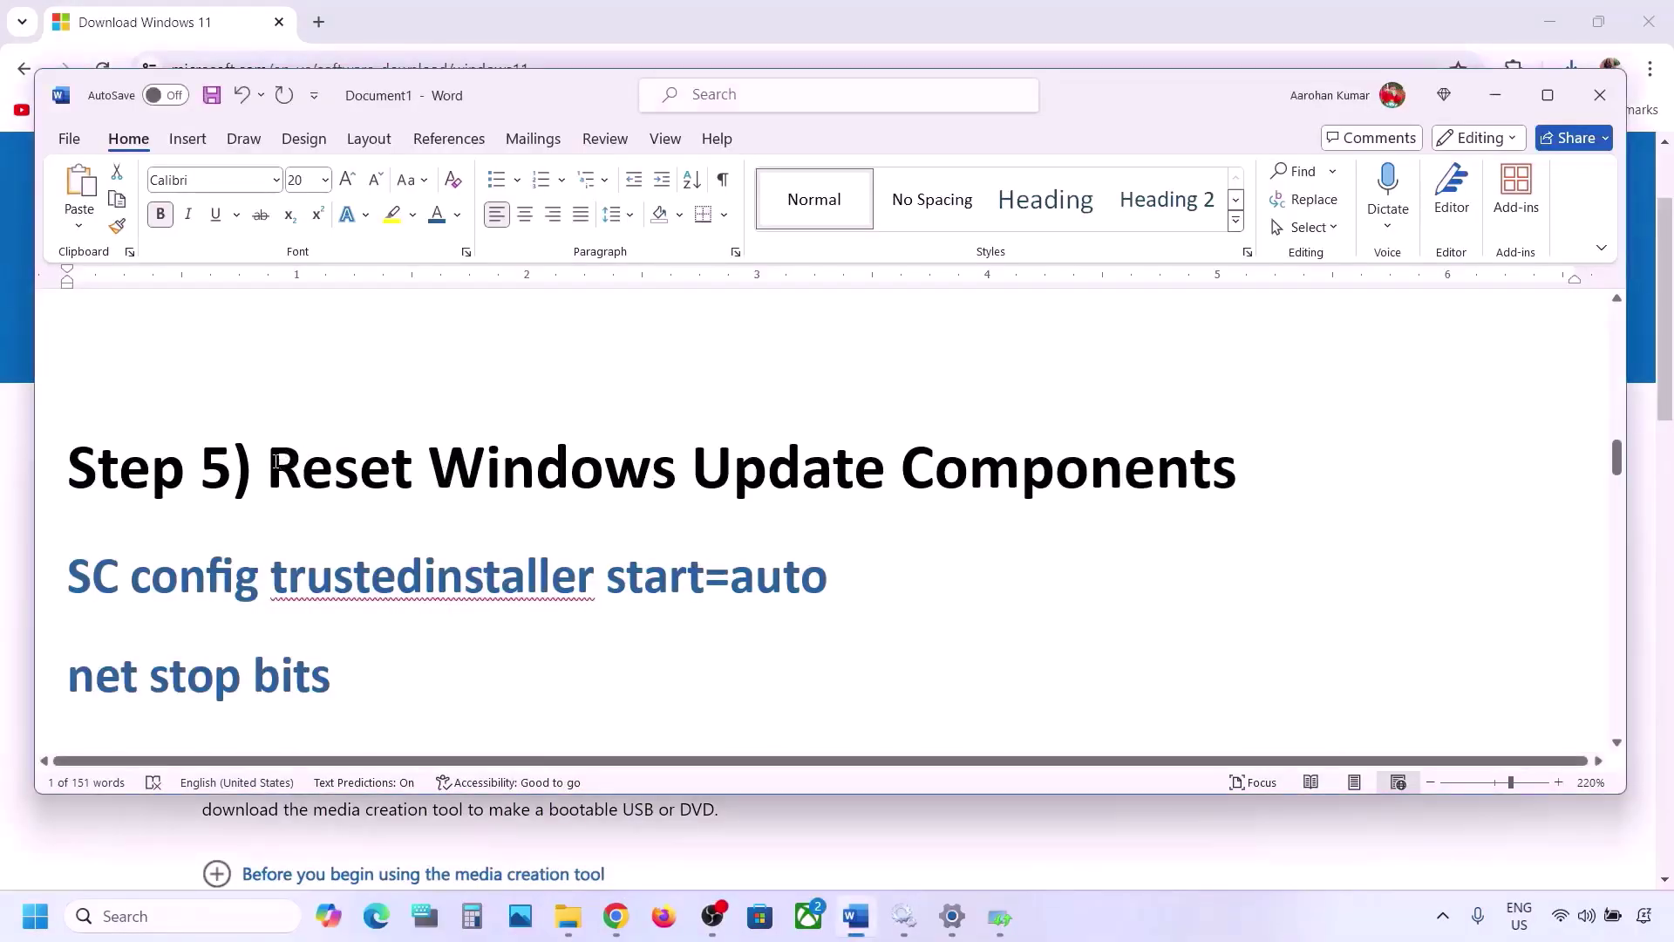
pyautogui.moveTo(275, 460); pyautogui.dragTo(1238, 470)
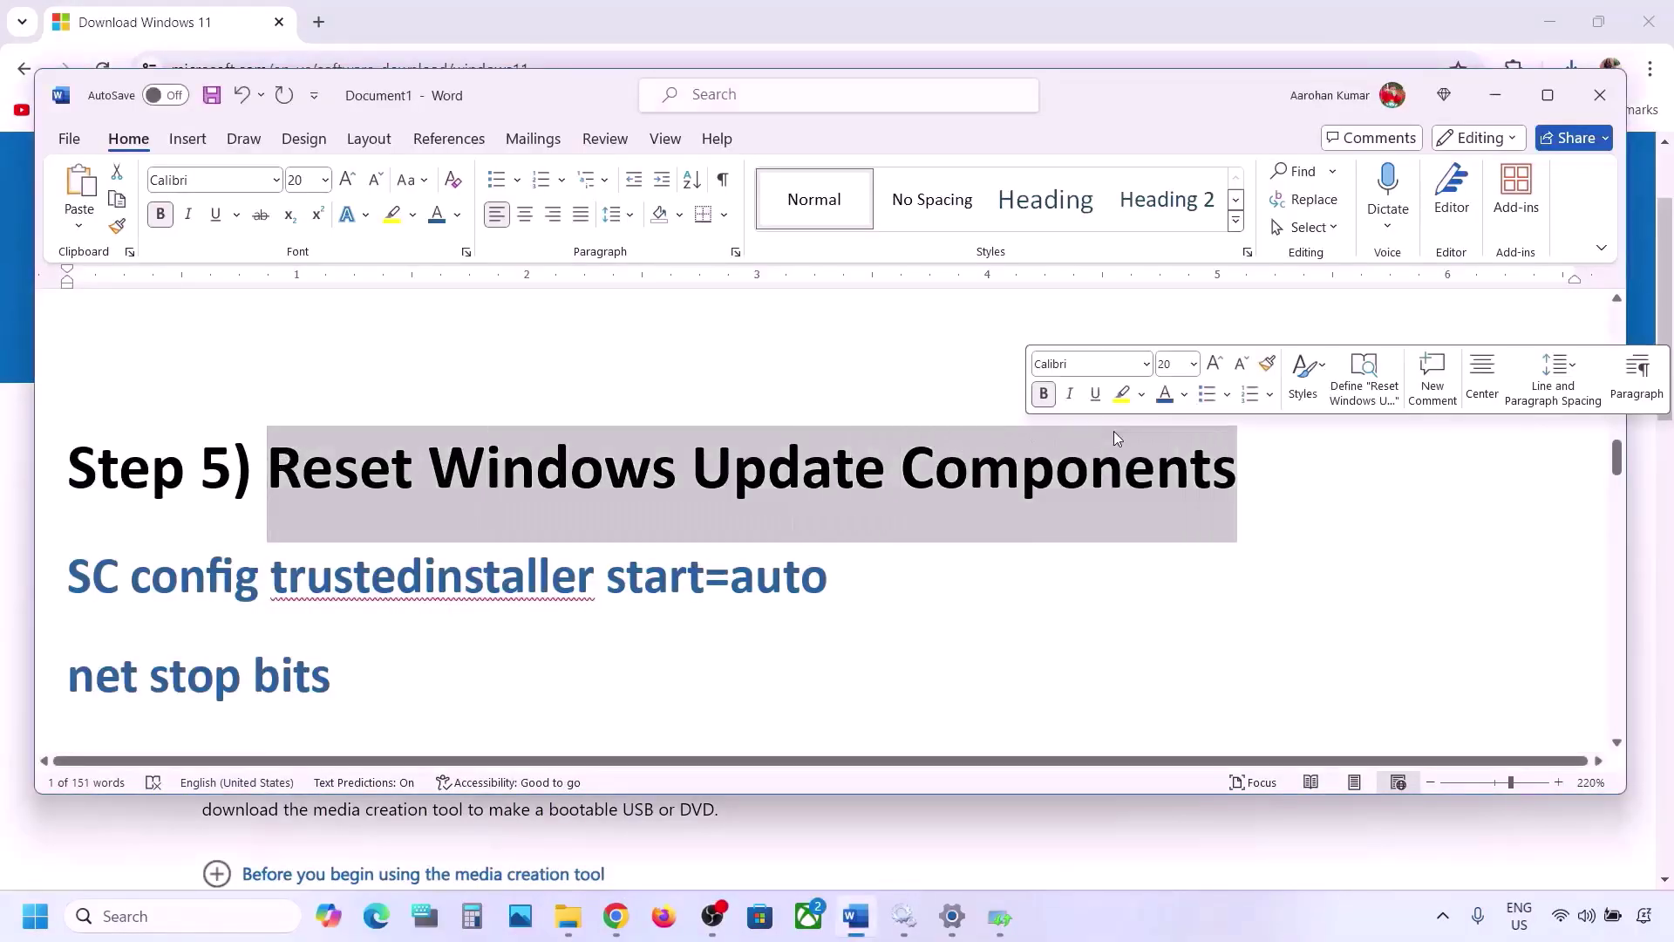
pyautogui.click(70, 572)
pyautogui.hotkey('shift', 'Down')
pyautogui.hotkey('shift', 'Down')
pyautogui.hotkey('shift', 'Down')
pyautogui.hotkey('shift', 'Down')
pyautogui.hotkey('shift', 'Down')
pyautogui.hotkey('shift', 'Down')
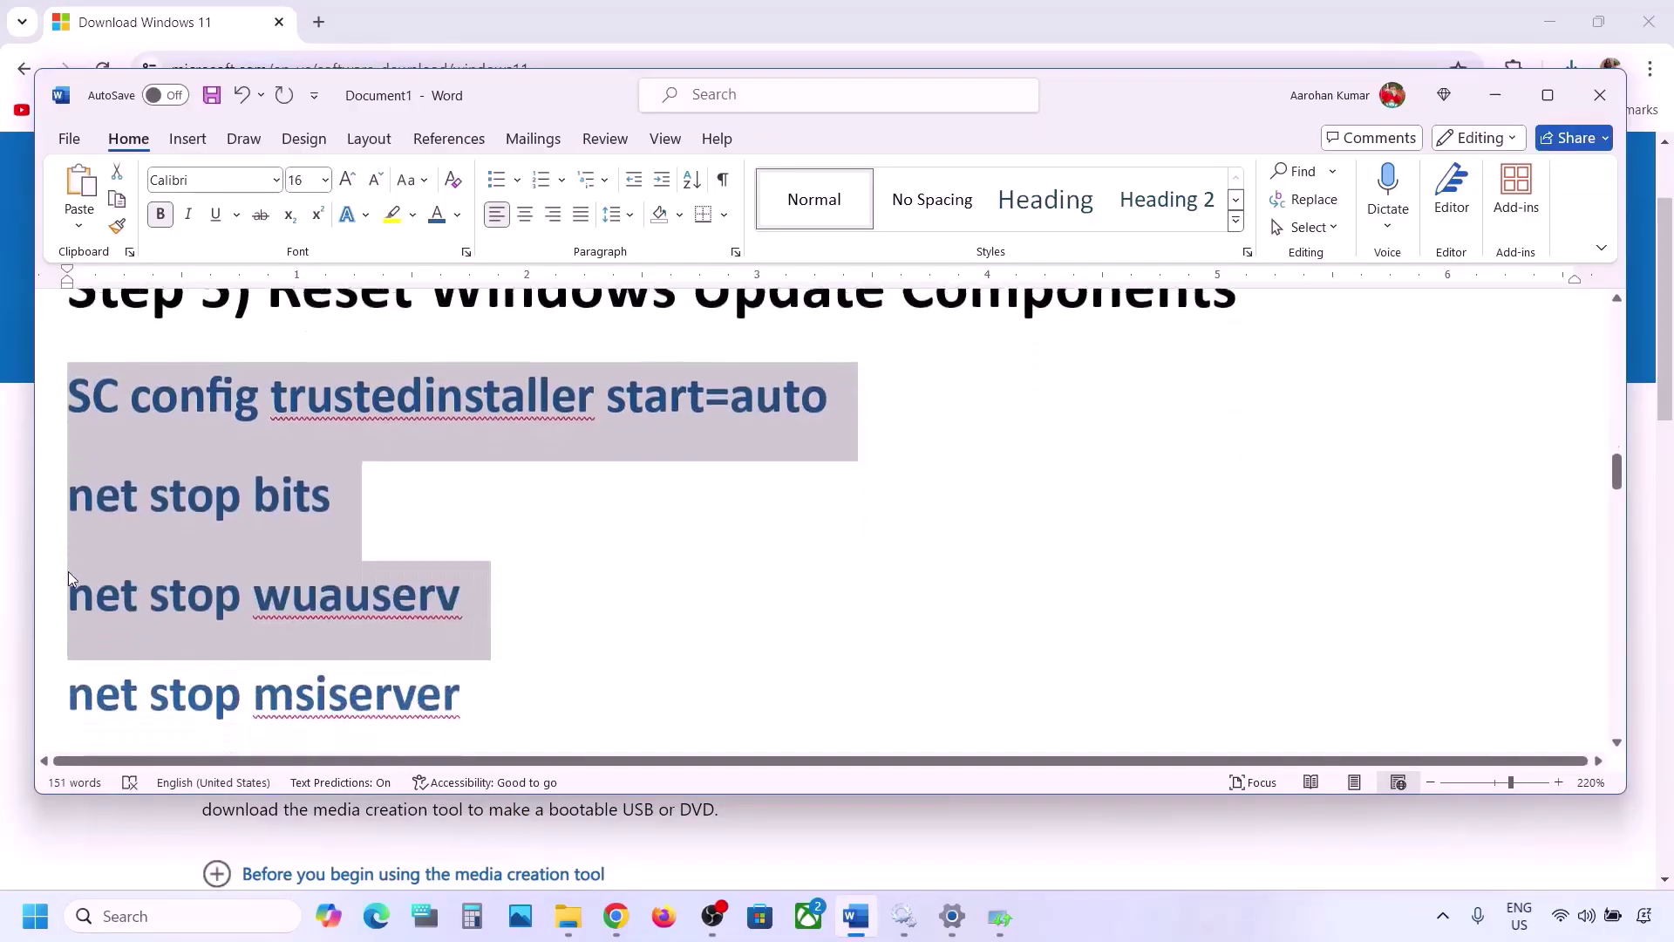
pyautogui.hotkey('shift', 'Down')
pyautogui.hotkey('shift', 'Down')
pyautogui.hotkey('shift', 'Down')
pyautogui.hotkey('shift', 'Down')
pyautogui.hotkey('shift', 'Down')
pyautogui.hotkey('shift', 'Down')
pyautogui.hotkey('shift', 'Down')
pyautogui.hotkey('shift', 'Down')
pyautogui.hotkey('shift', 'Down')
pyautogui.hotkey('shift', 'Down')
pyautogui.hotkey('shift', 'Down')
pyautogui.hotkey('shift', 'Down')
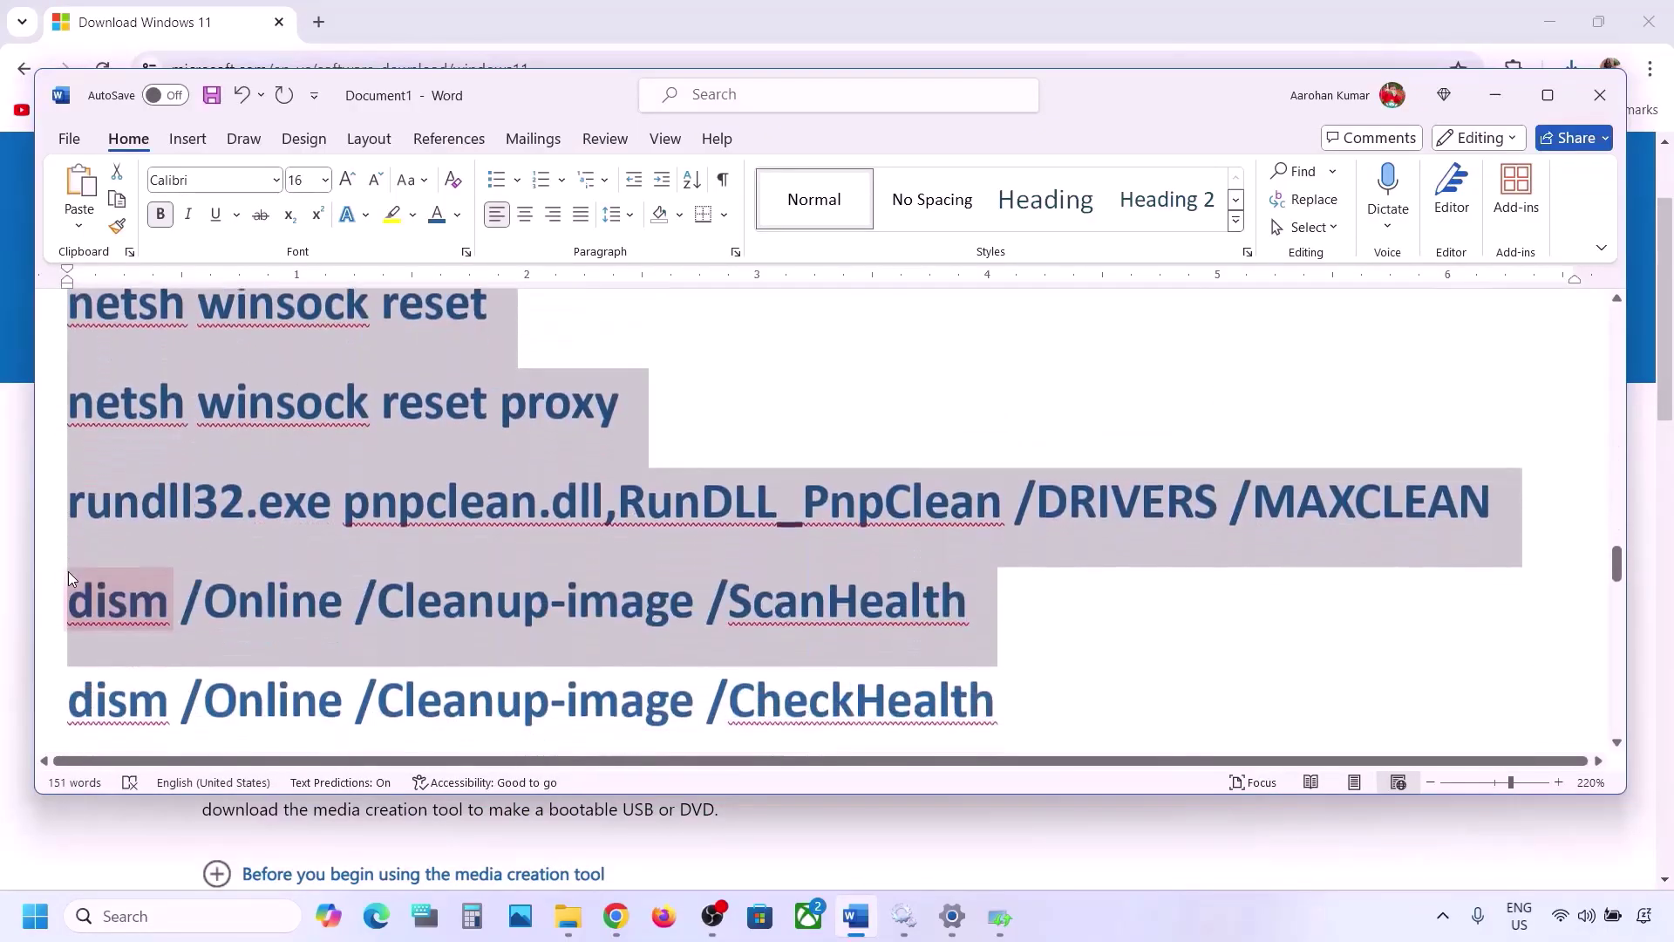
pyautogui.hotkey('shift', 'Down')
pyautogui.hotkey('shift', 'Down')
pyautogui.hotkey('shift', 'Down')
pyautogui.hotkey('shift', 'Down')
pyautogui.hotkey('shift', 'Down')
pyautogui.hotkey('shift', 'Down')
pyautogui.hotkey('shift', 'Down')
pyautogui.hotkey('shift', 'Down')
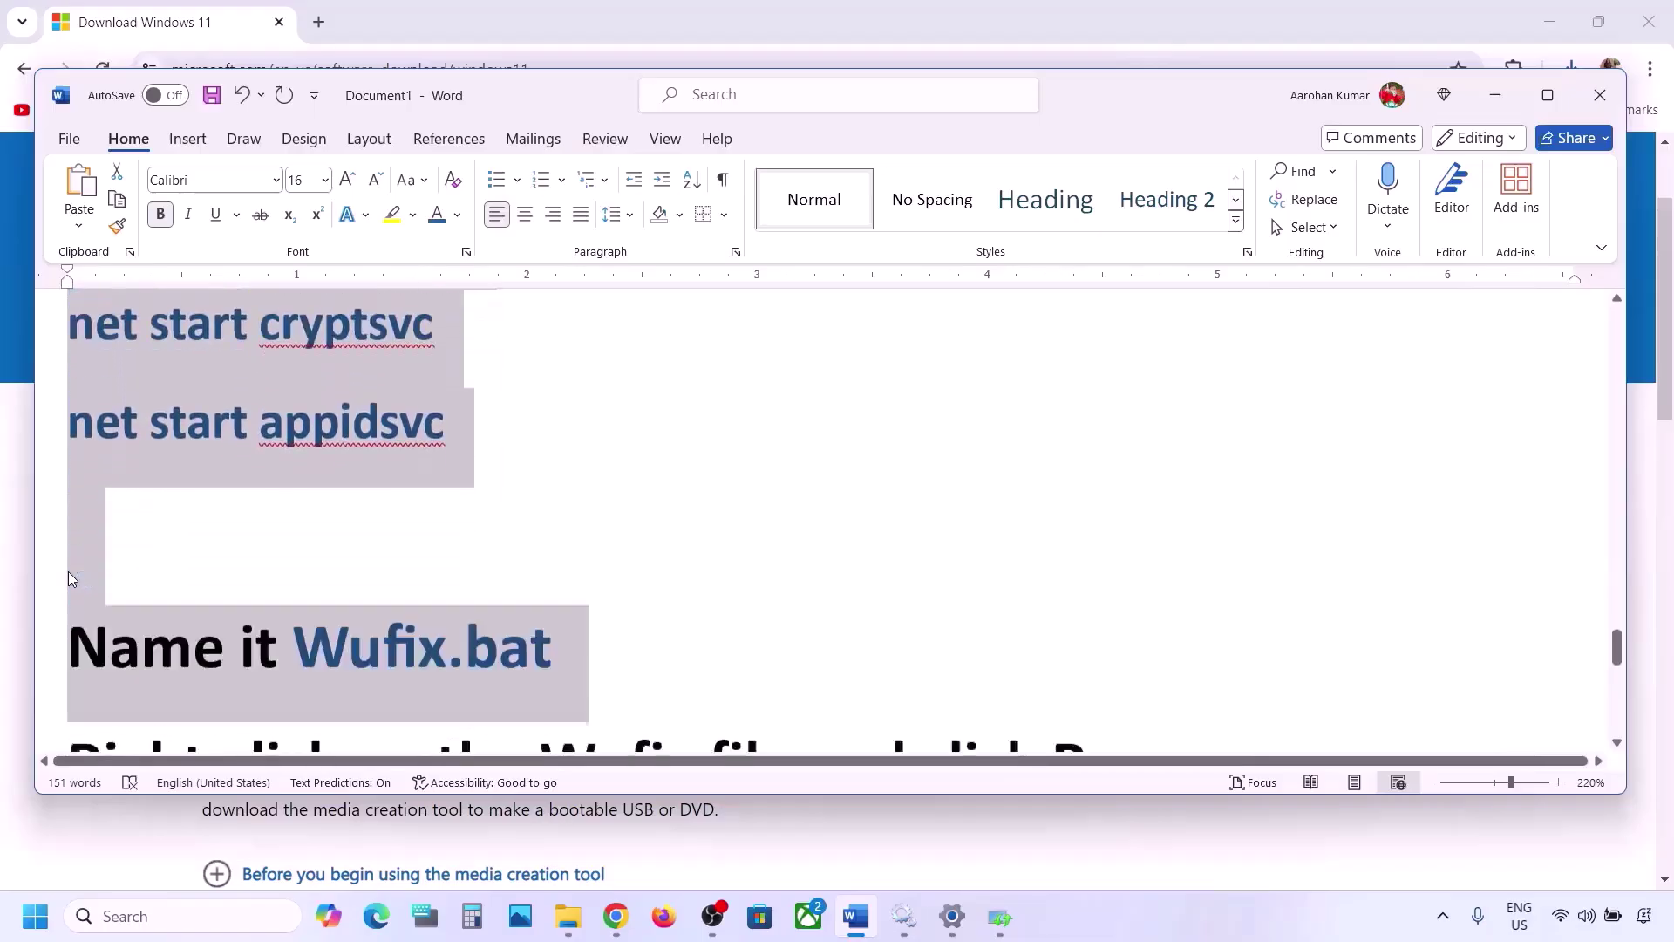
pyautogui.hotkey('shift', 'Up')
pyautogui.hotkey('shift', 'Up')
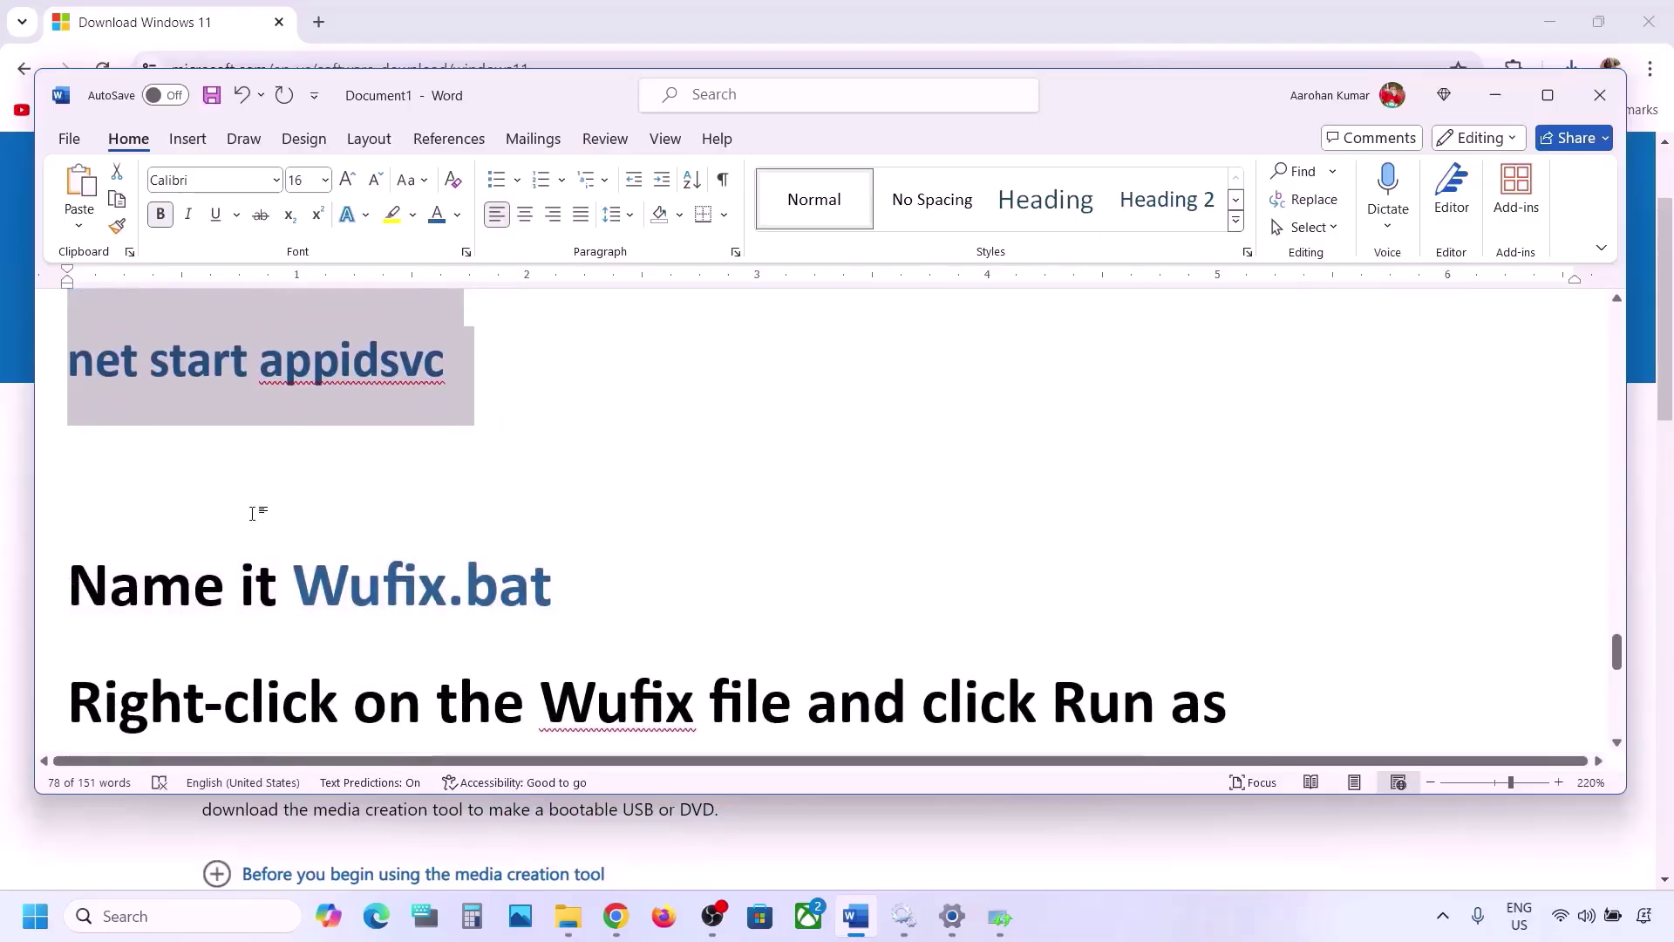
pyautogui.scroll(1, 249, 521)
pyautogui.scroll(1, 249, 520)
pyautogui.rightClick(259, 423)
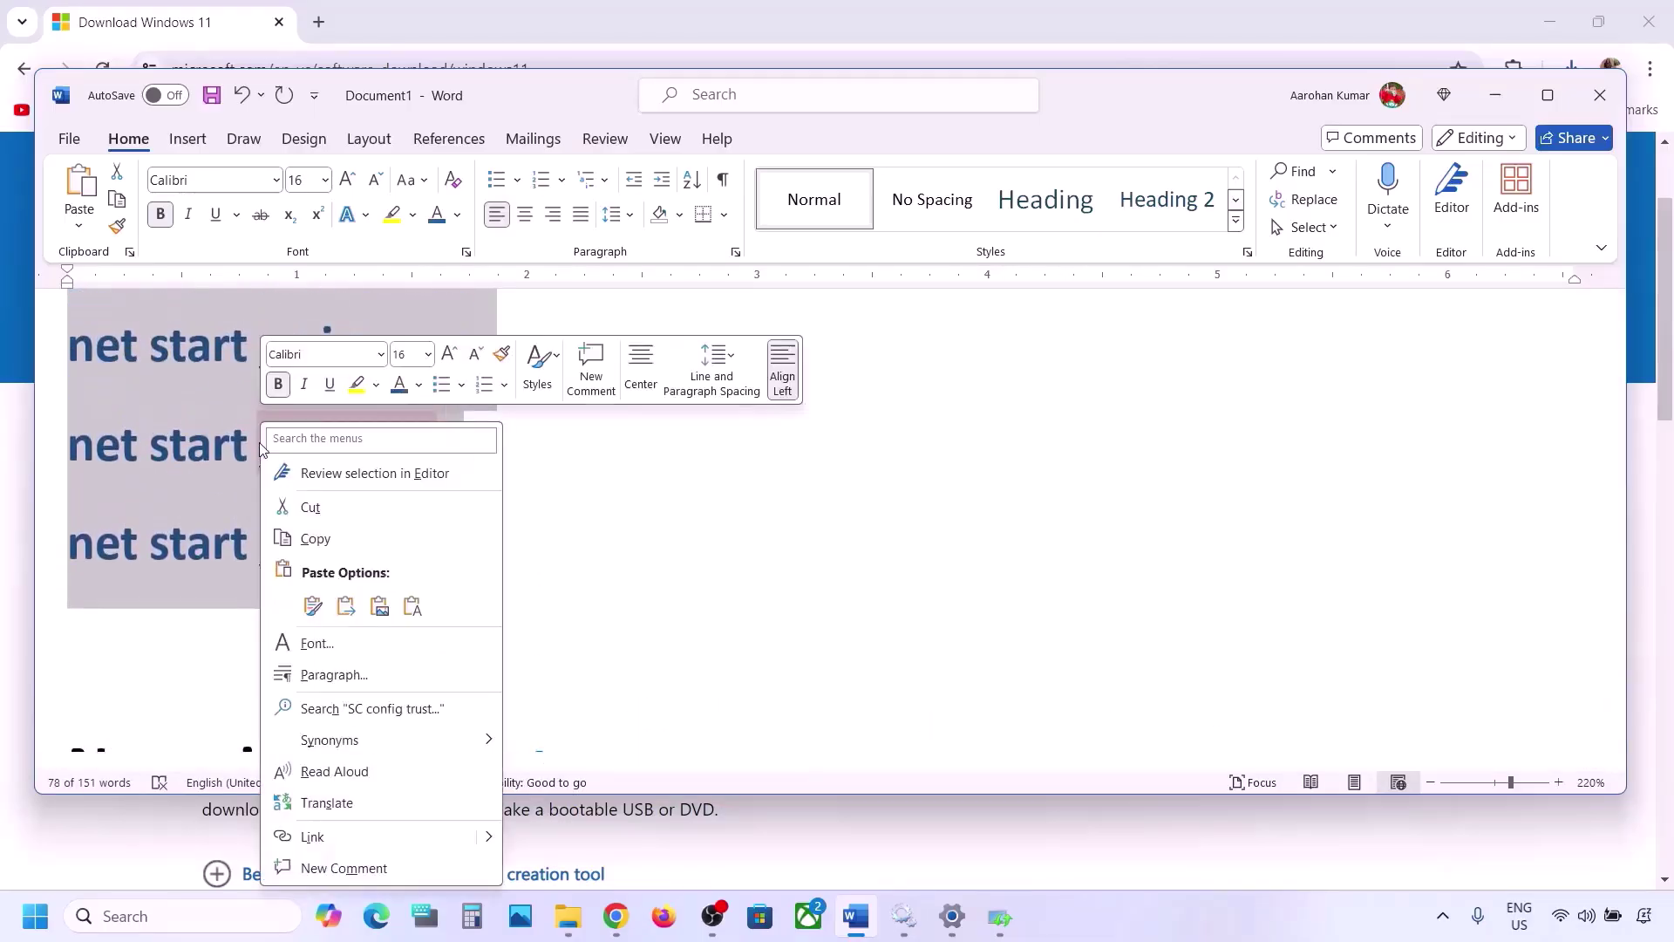
pyautogui.click(344, 529)
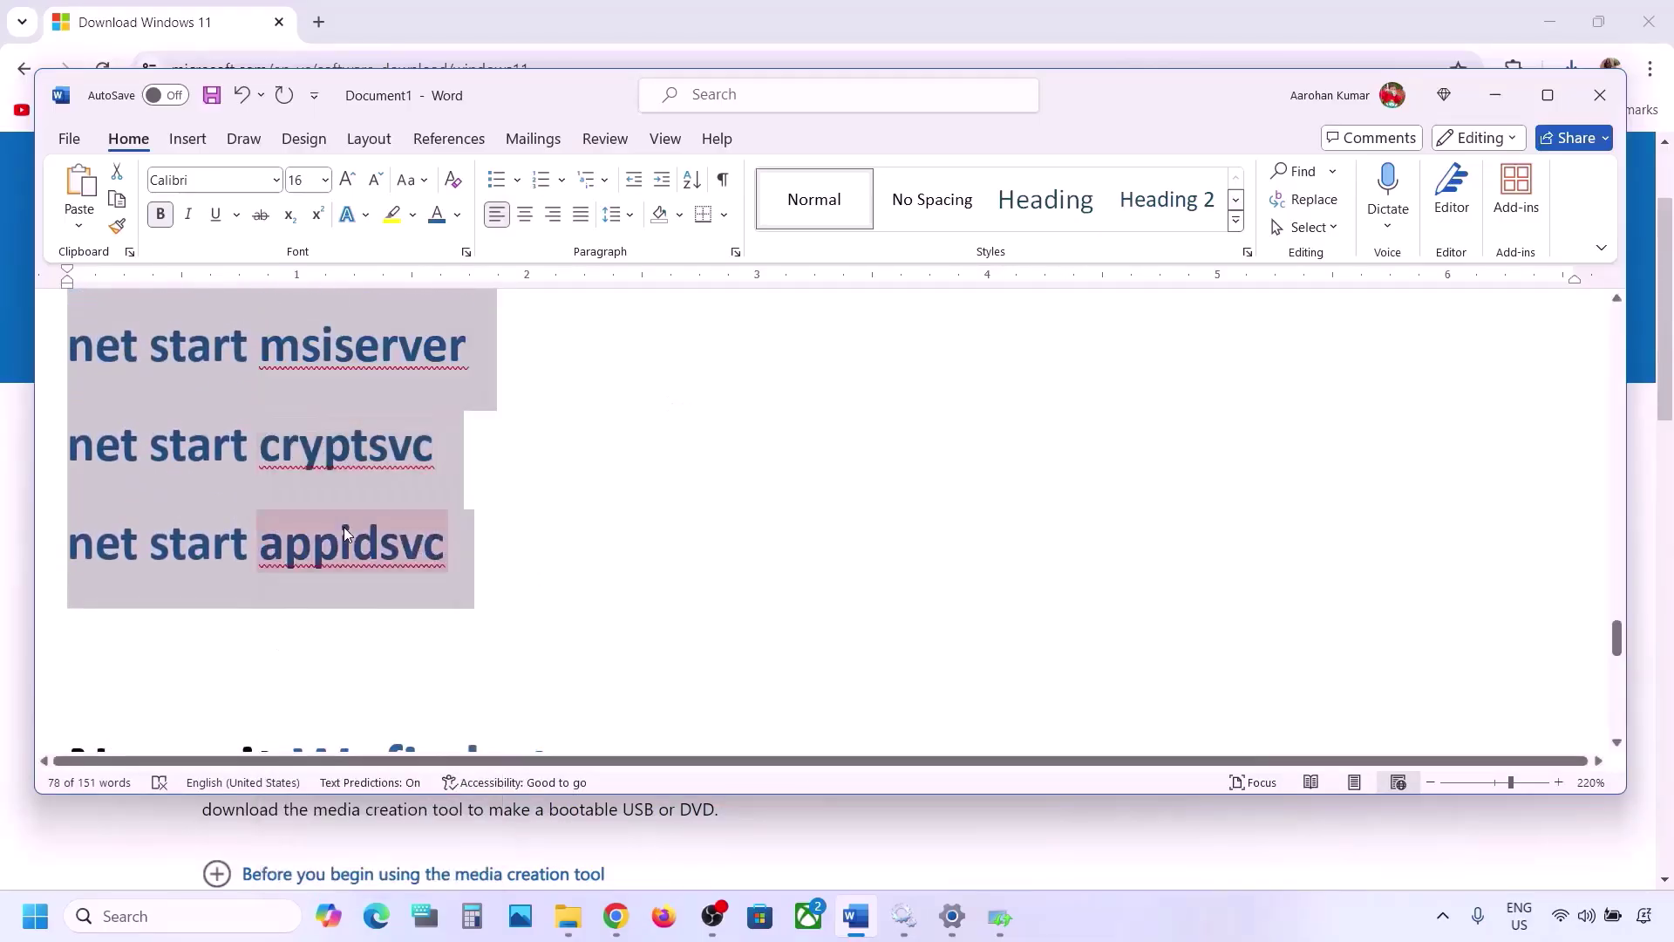
# Search Windows for "note", open Notepad and paste the copied reset commands into the blank file.
pyautogui.click(139, 917)
pyautogui.write('note')
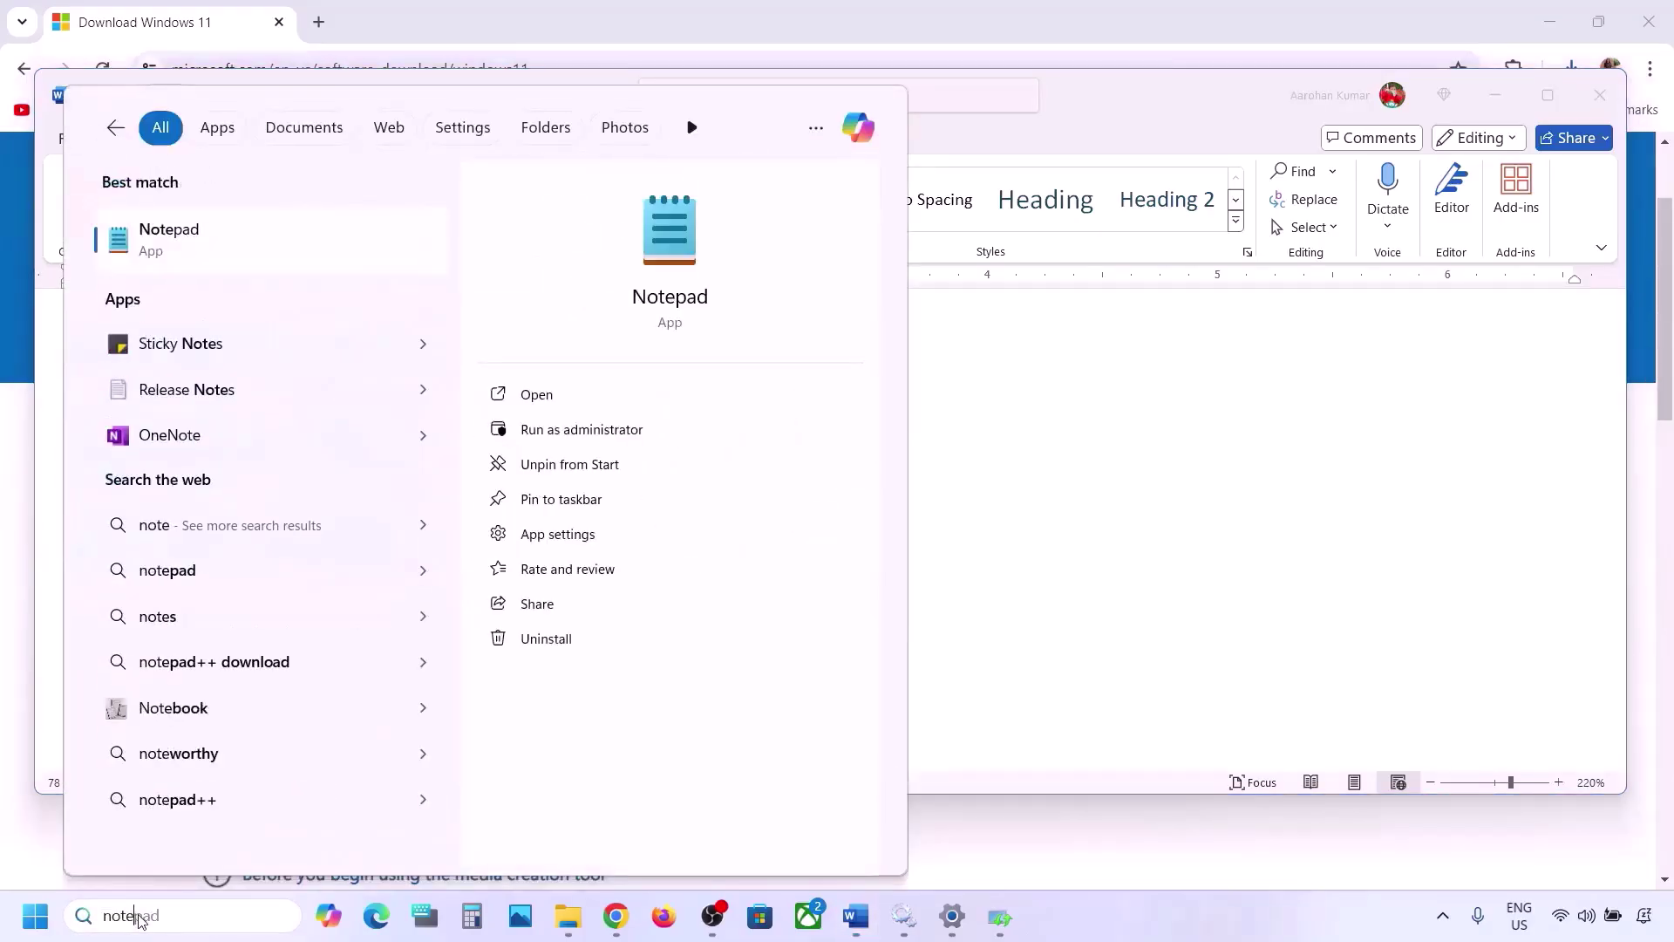
pyautogui.press('Return')
pyautogui.hotkey('ctrl', 'v')
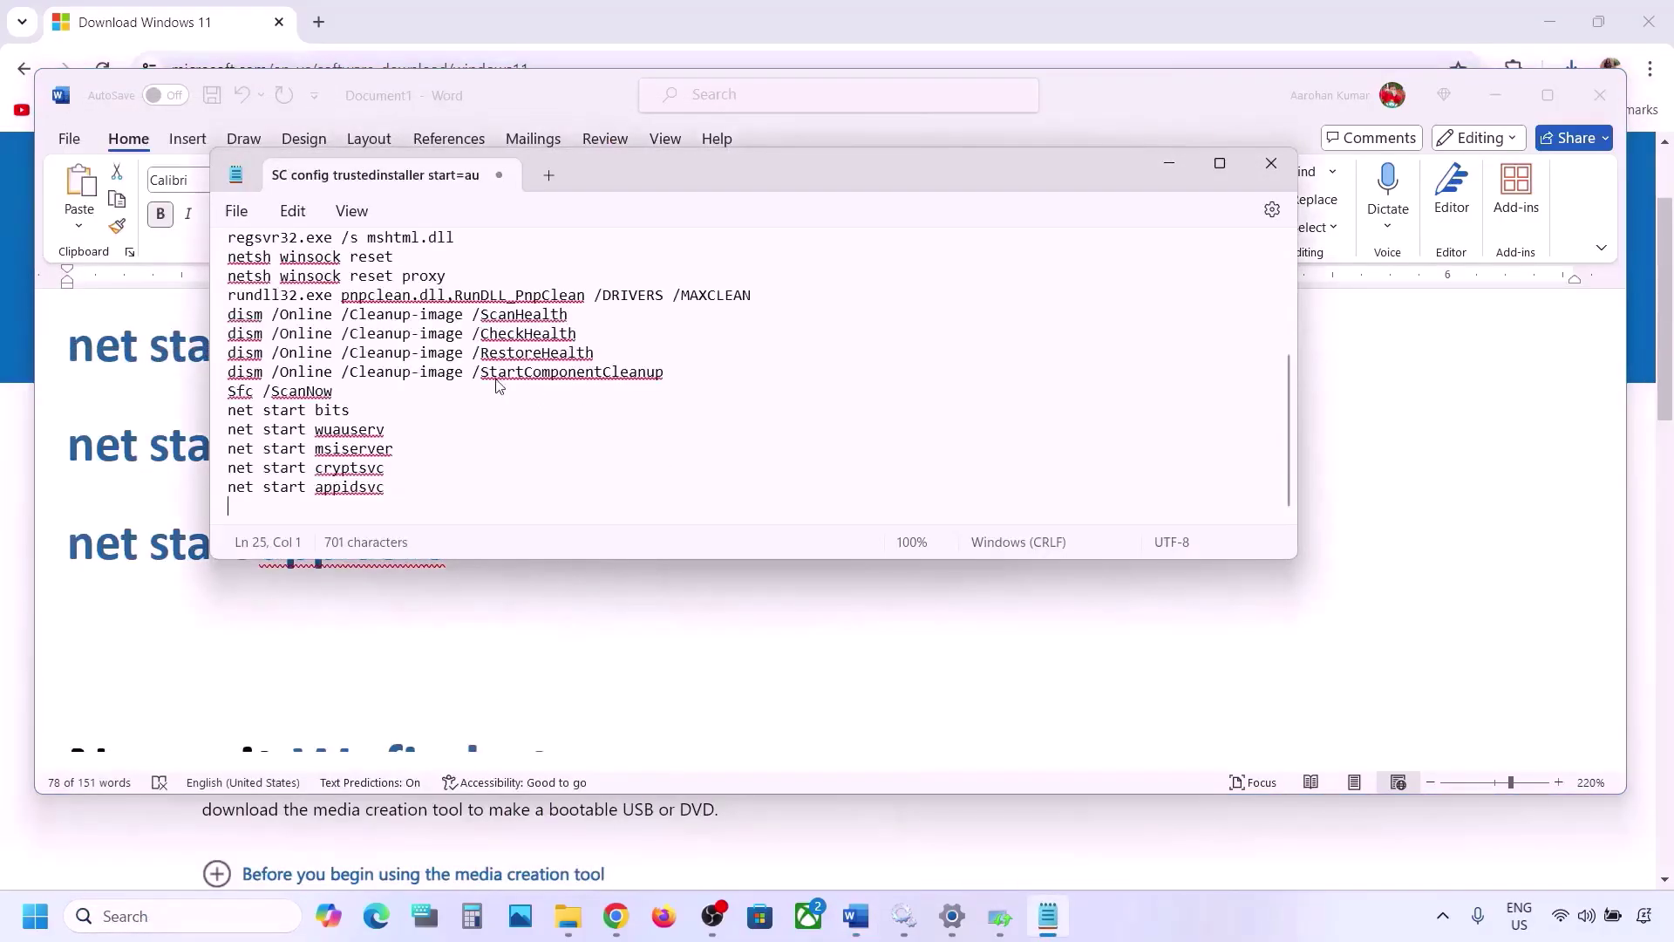
# Start saving the Notepad commands as a new file on the Desktop, named Wufix.bat as copied from the Word notes.
pyautogui.scroll(4, 499, 387)
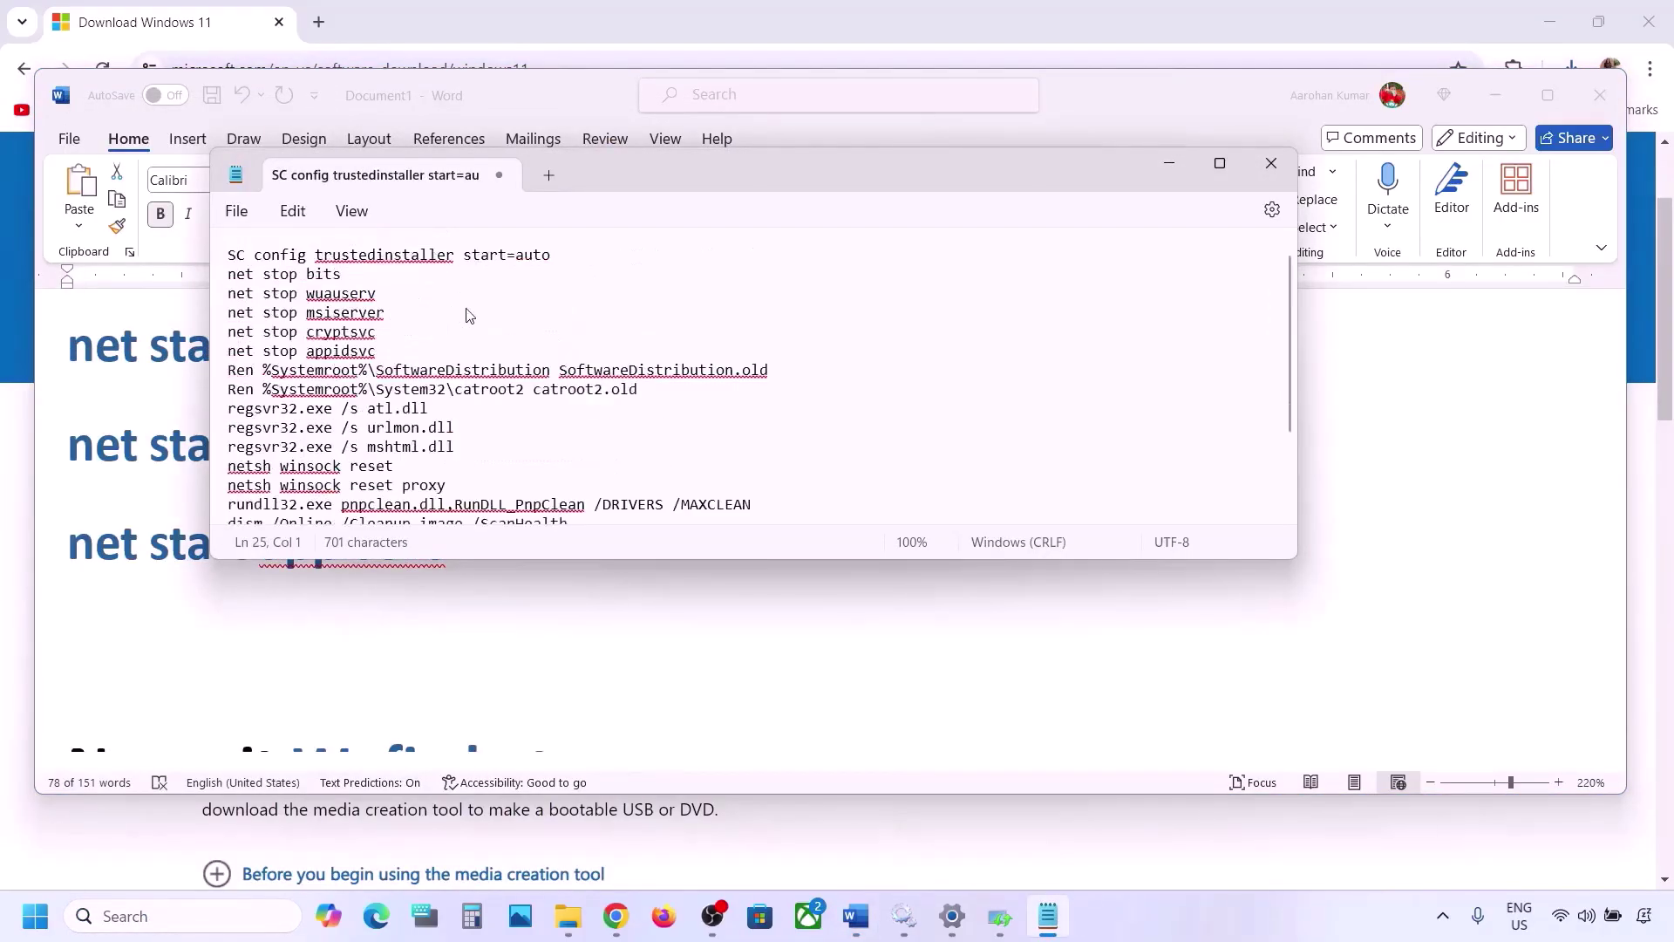
pyautogui.click(237, 213)
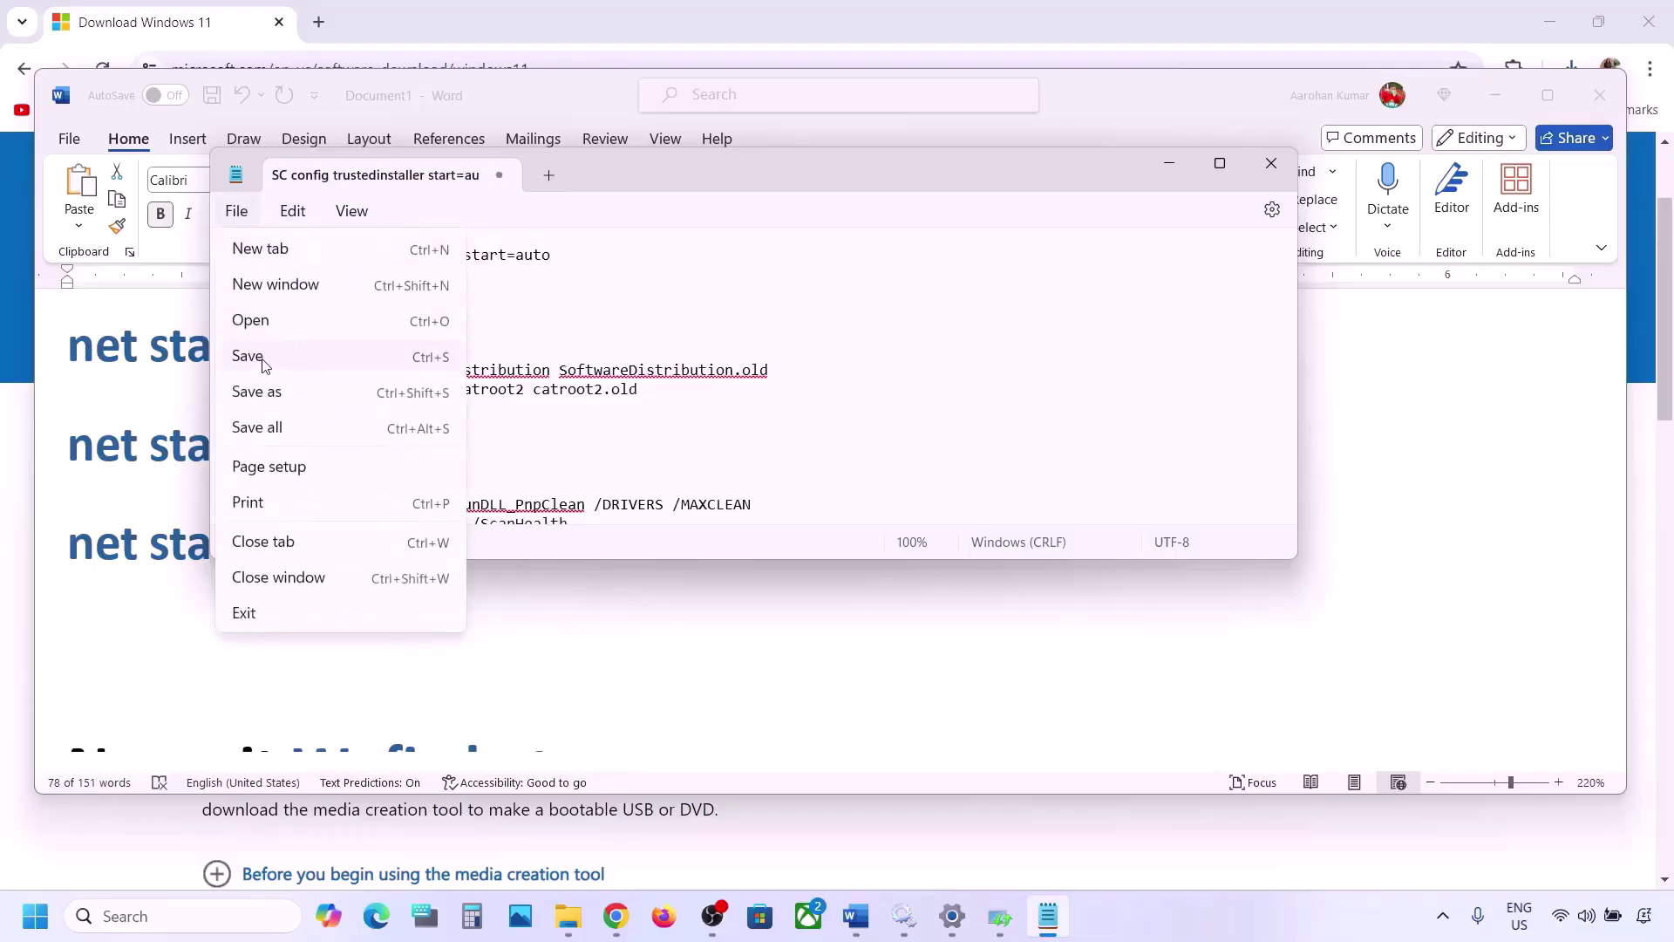
pyautogui.click(261, 392)
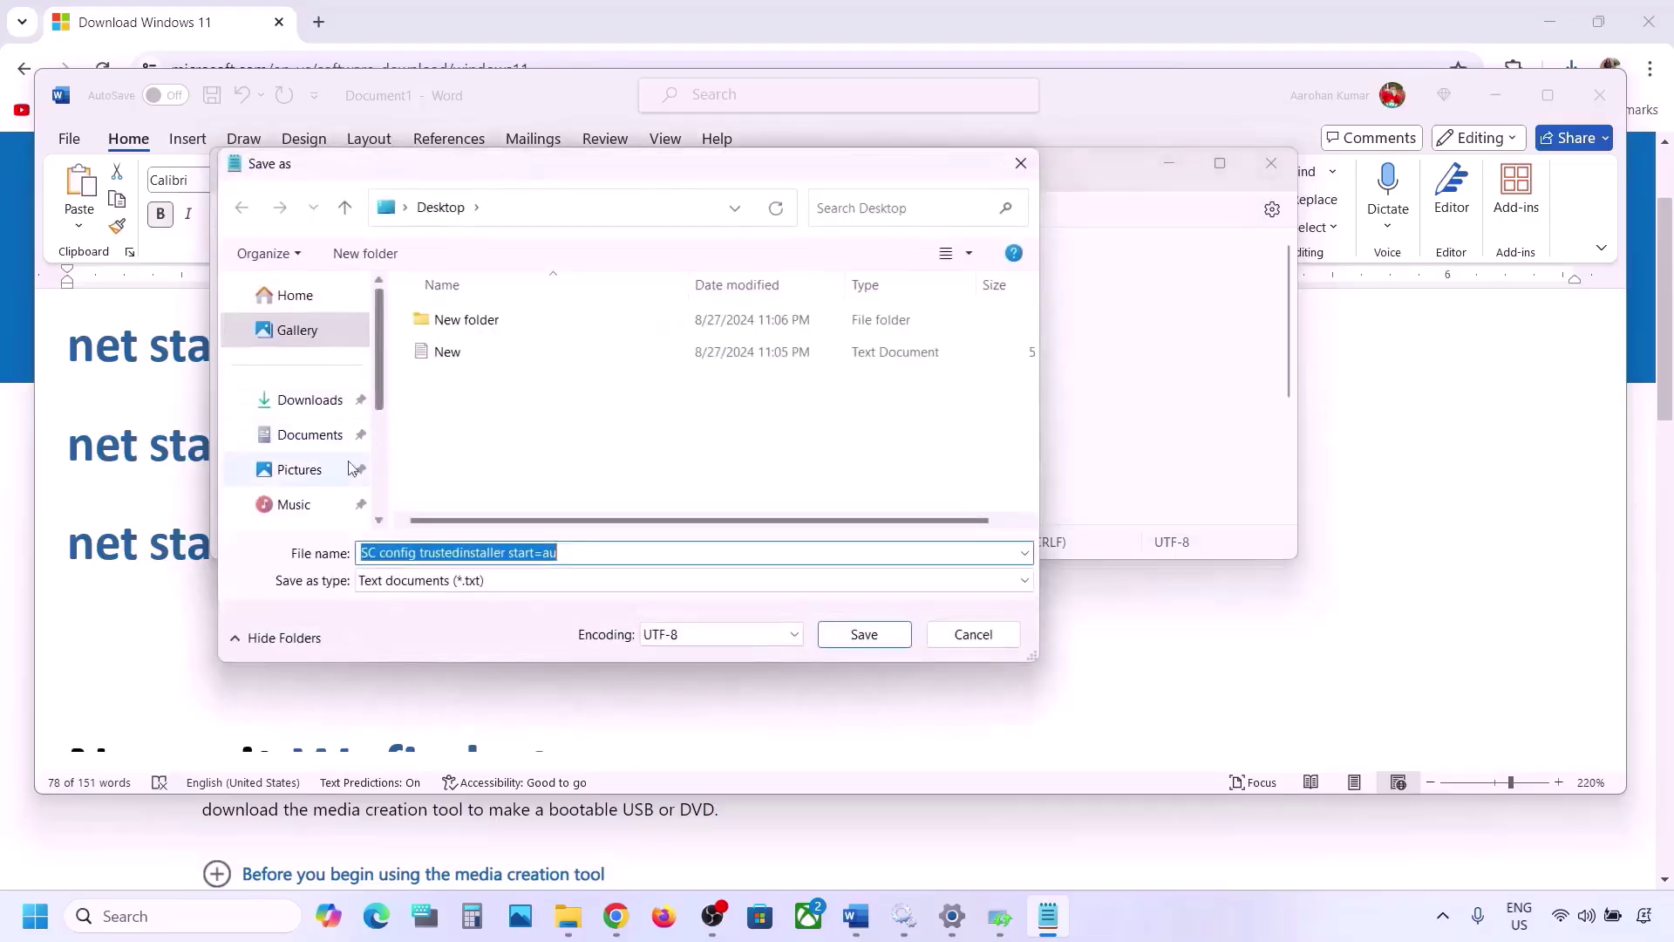
pyautogui.click(180, 551)
pyautogui.scroll(-10, 180, 551)
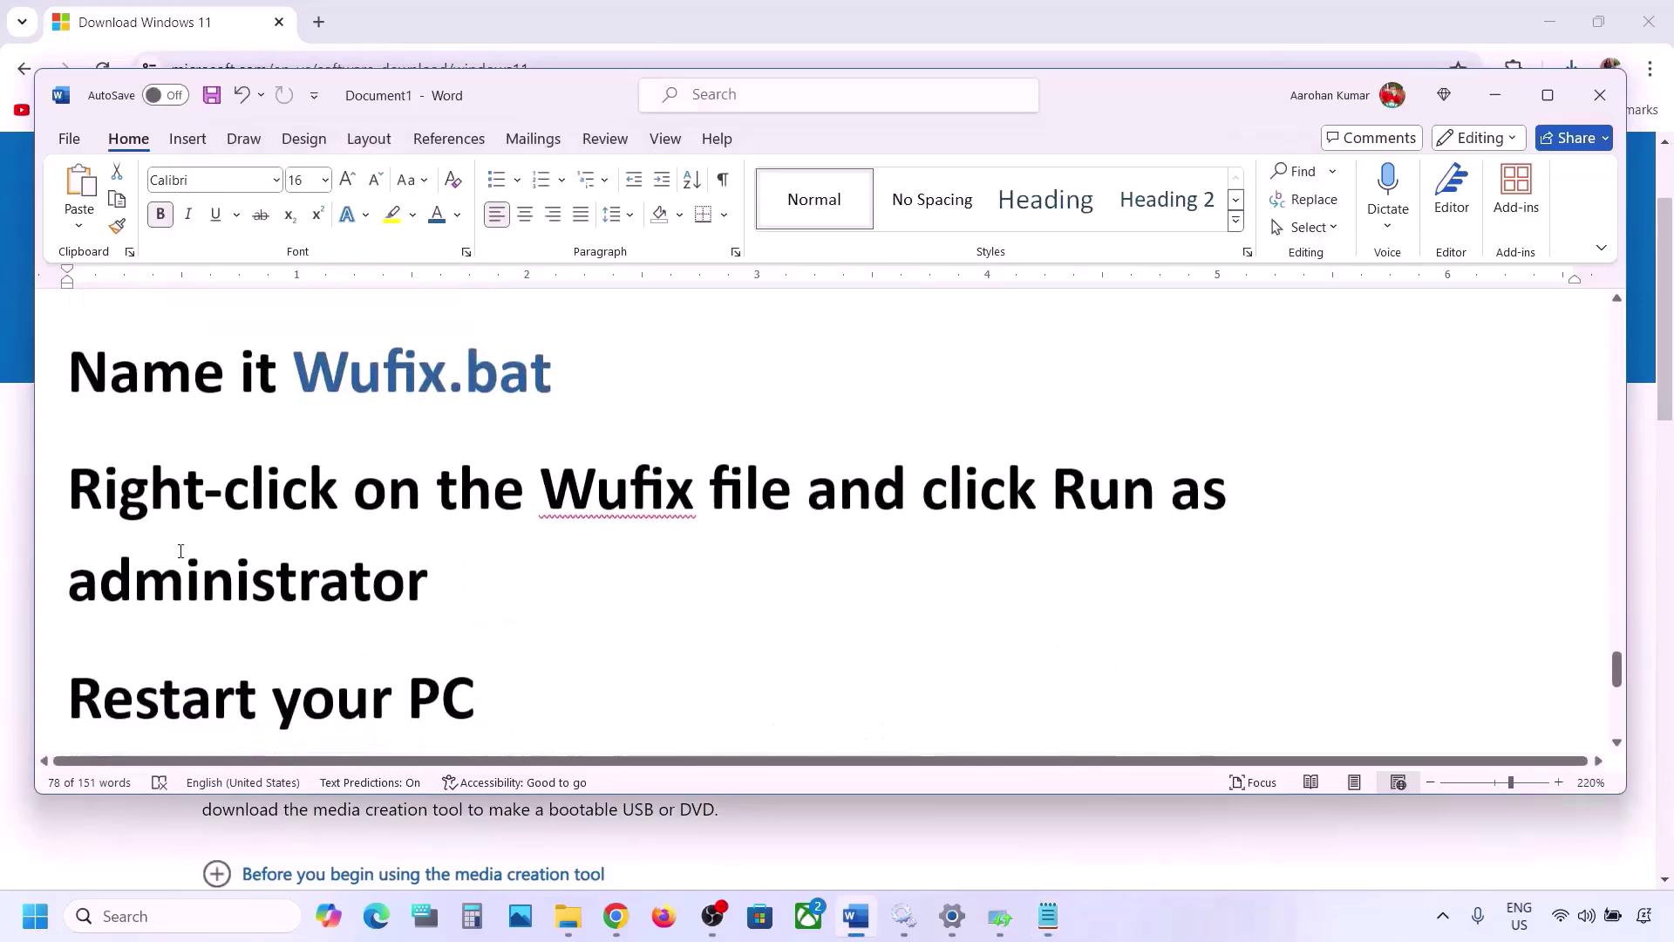
pyautogui.scroll(1, 340, 490)
pyautogui.moveTo(565, 394); pyautogui.dragTo(364, 397)
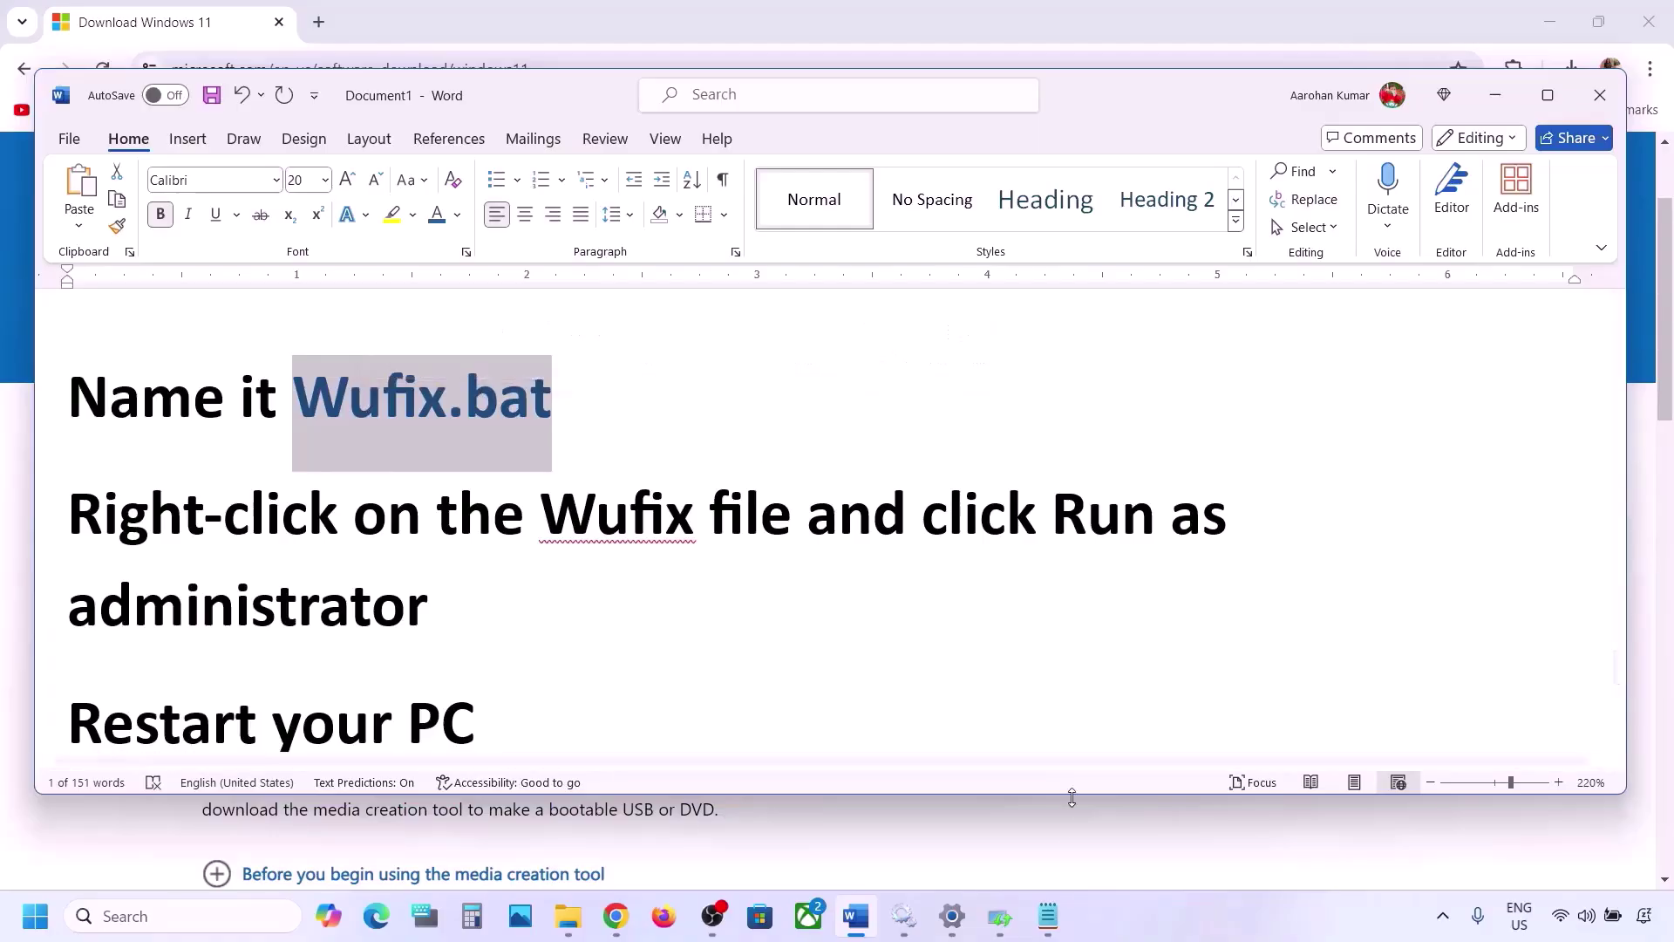
pyautogui.click(1048, 915)
pyautogui.hotkey('ctrl', 'v')
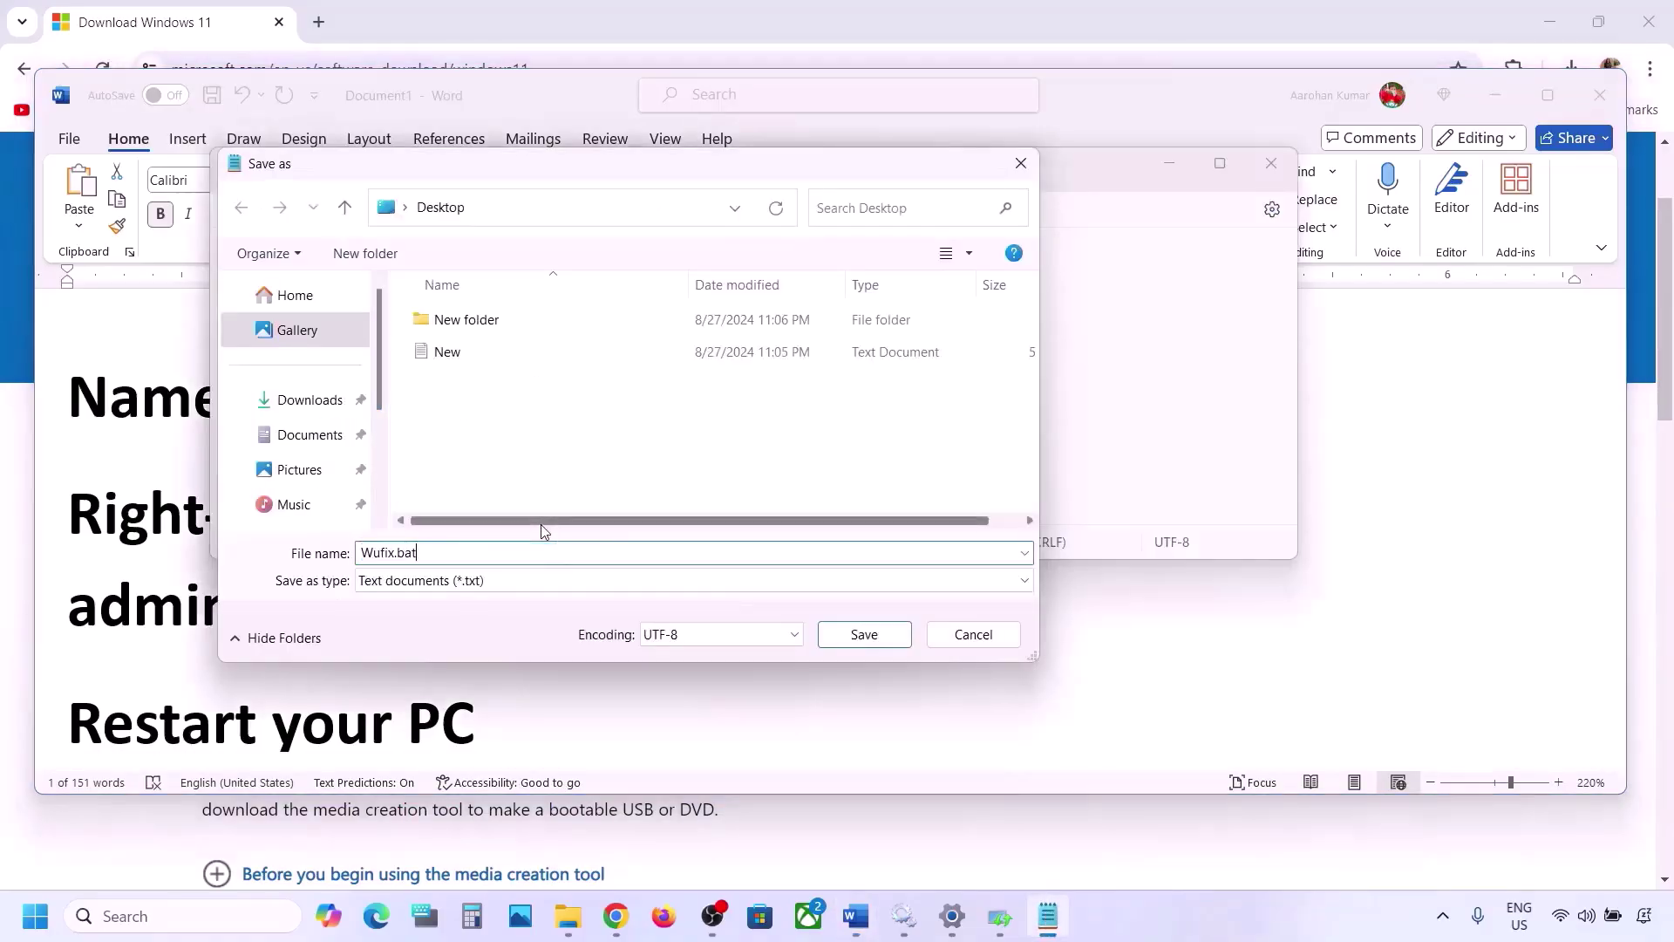
# Set the save type to All files, save Wufix.bat to the Desktop, and close Notepad.
pyautogui.click(494, 586)
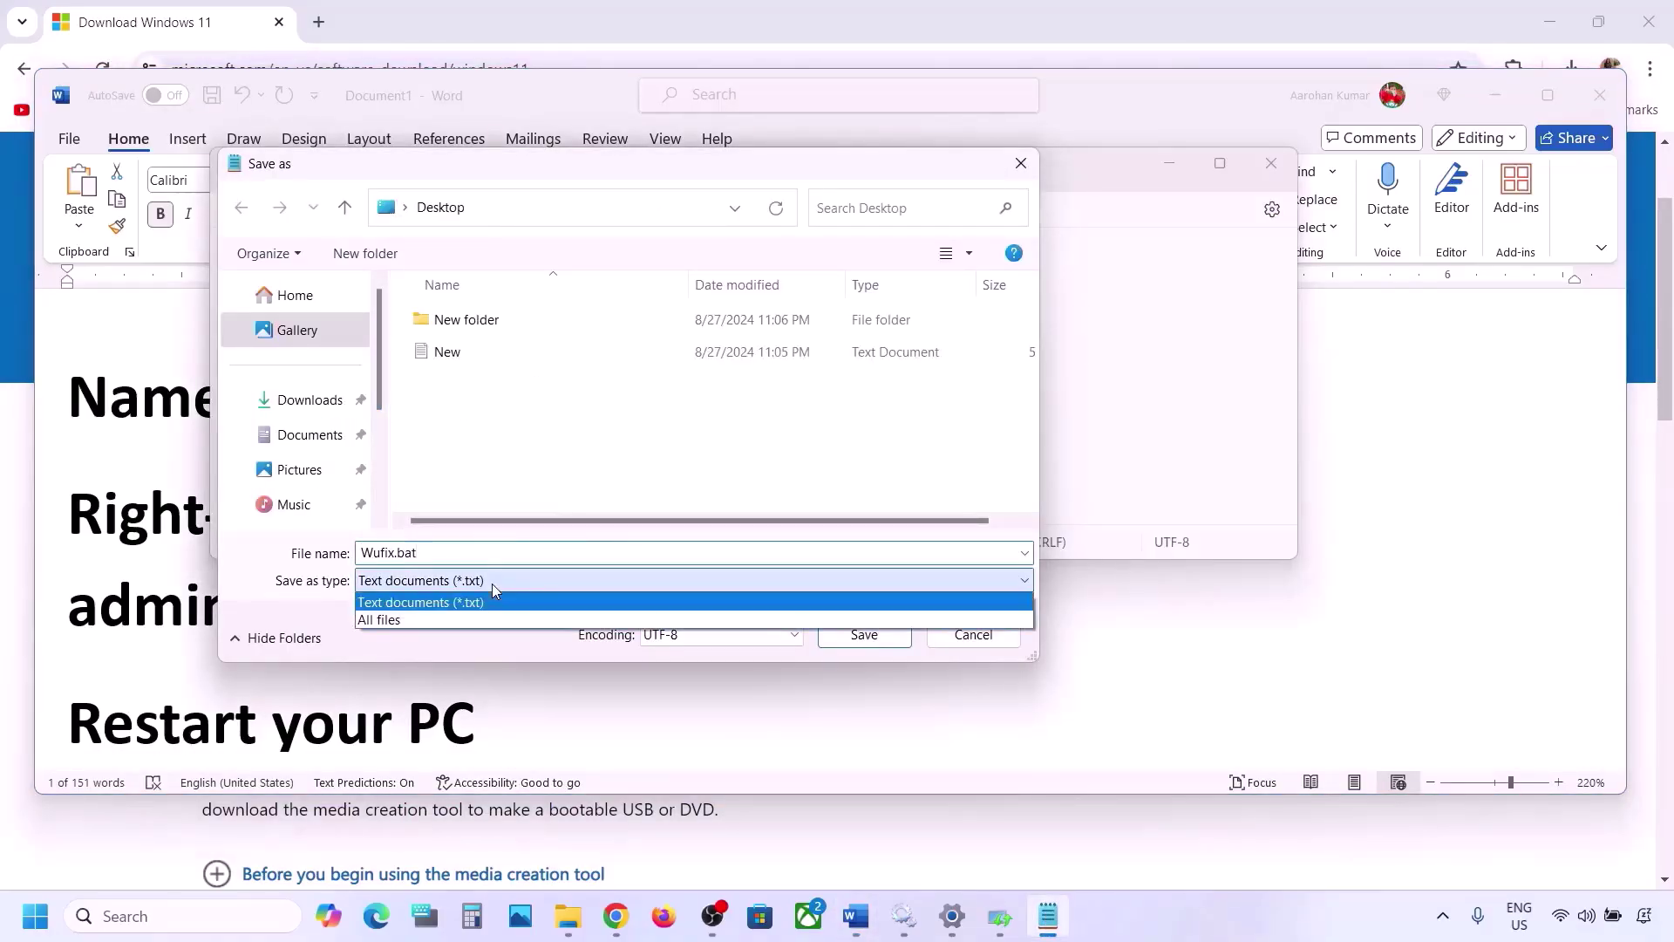
pyautogui.click(433, 620)
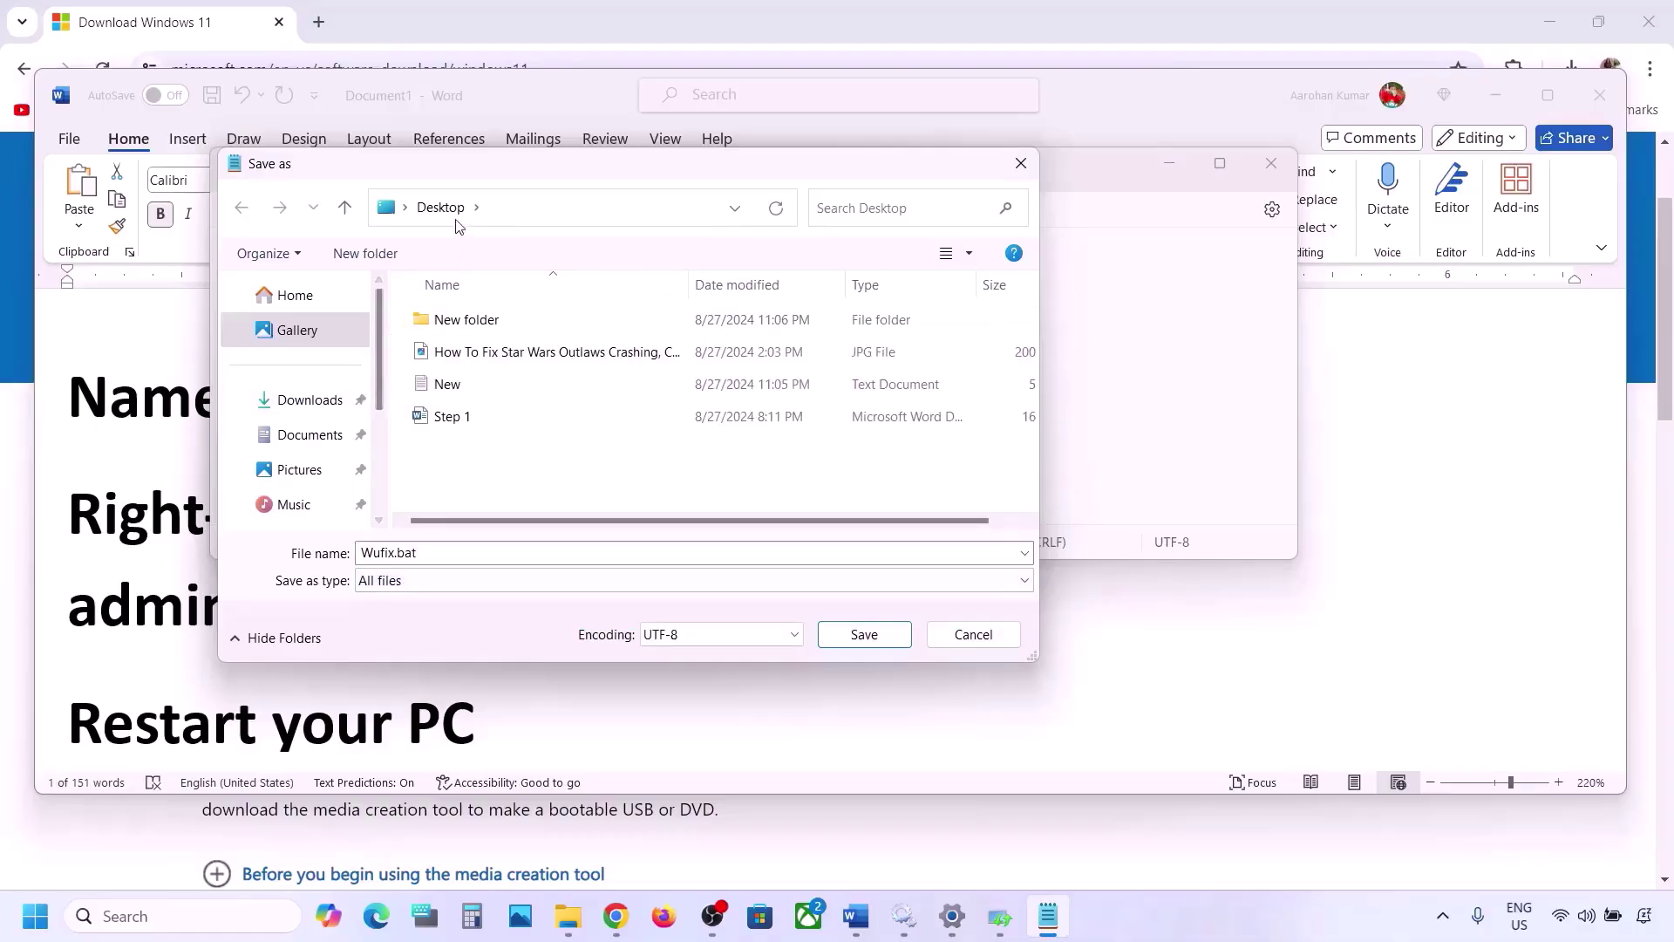
pyautogui.click(874, 638)
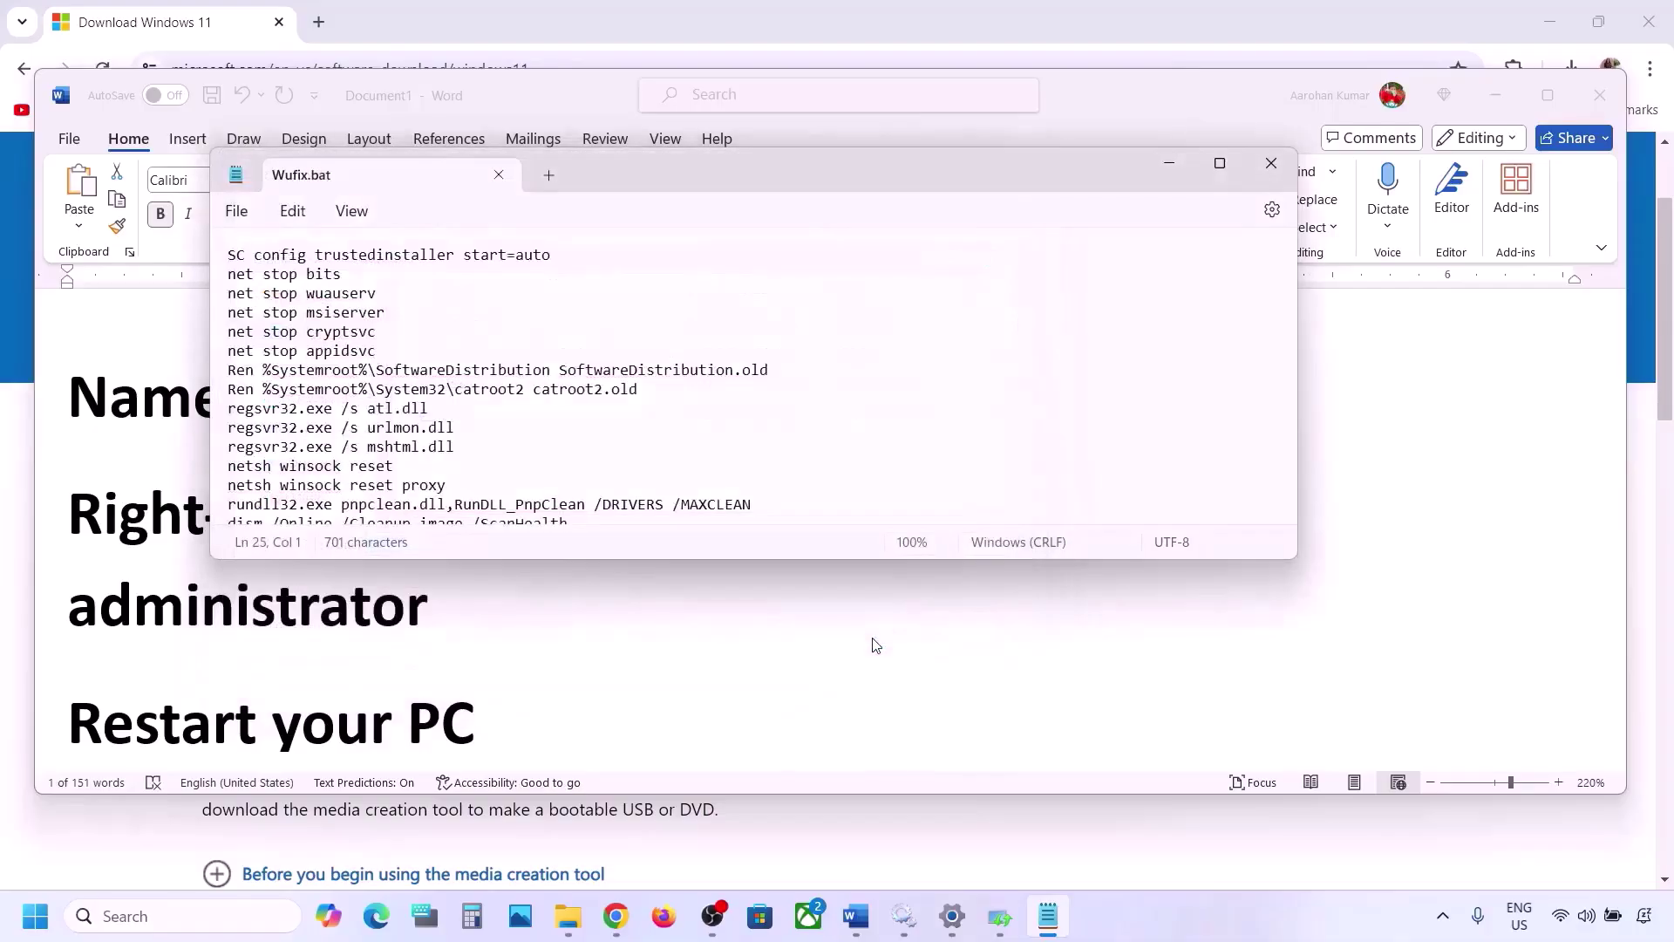
pyautogui.click(1272, 164)
# Show the desktop, dismiss the completed Windows Update troubleshooter, and run the Wufix file as administrator.
pyautogui.press('super+d')
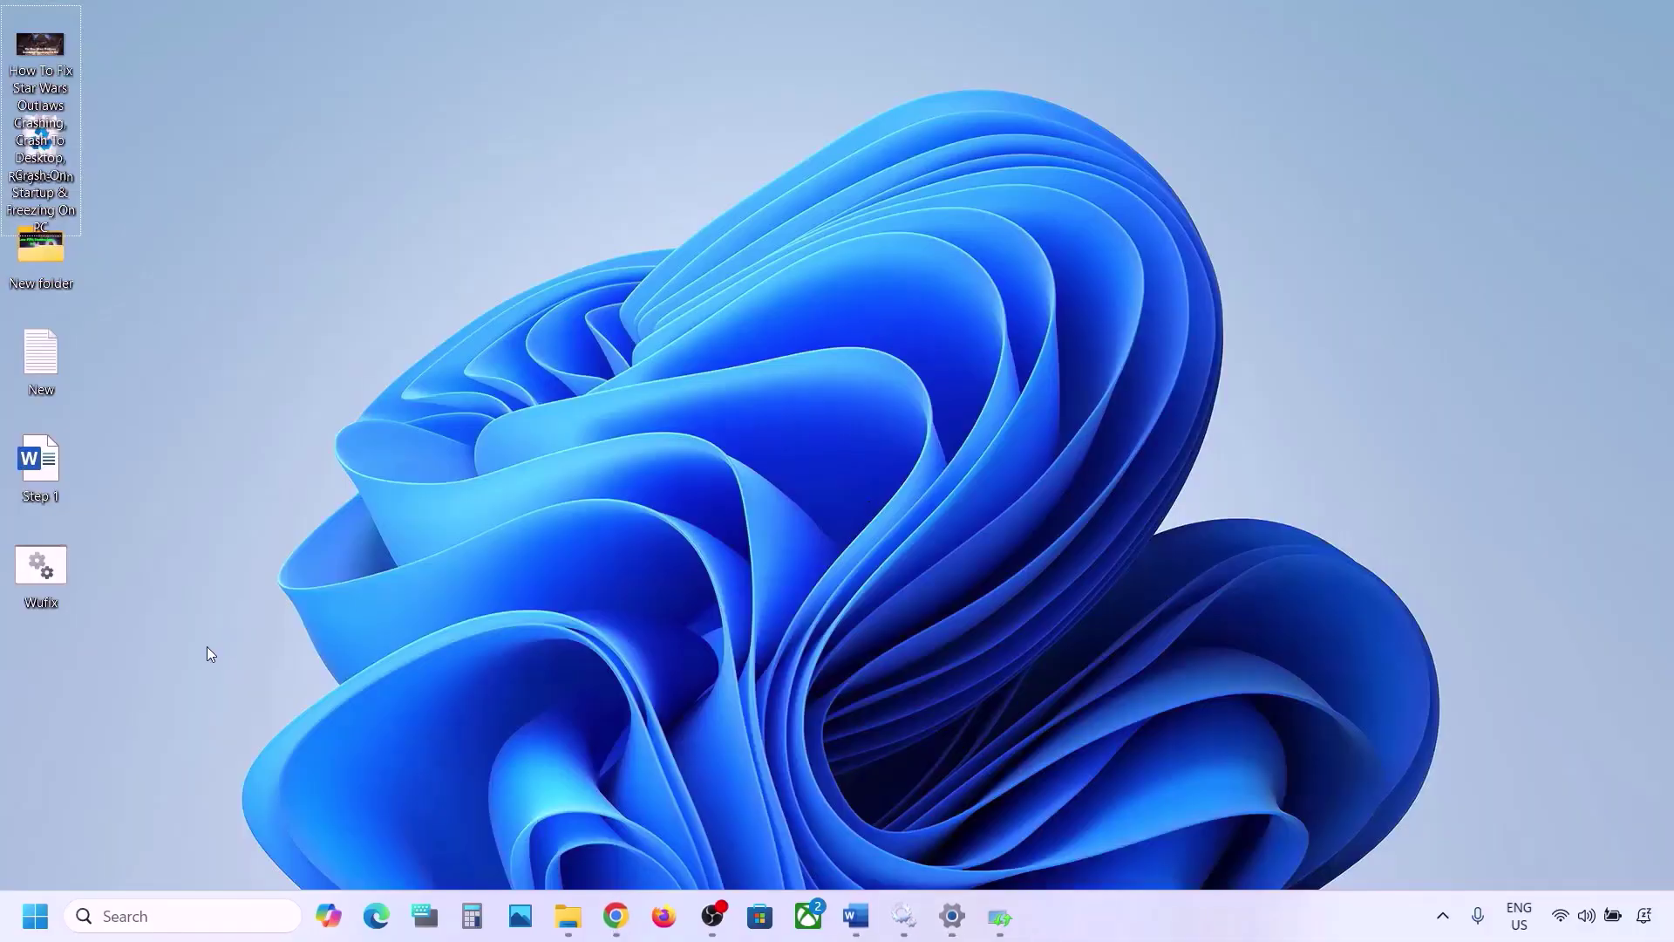
pyautogui.click(51, 568)
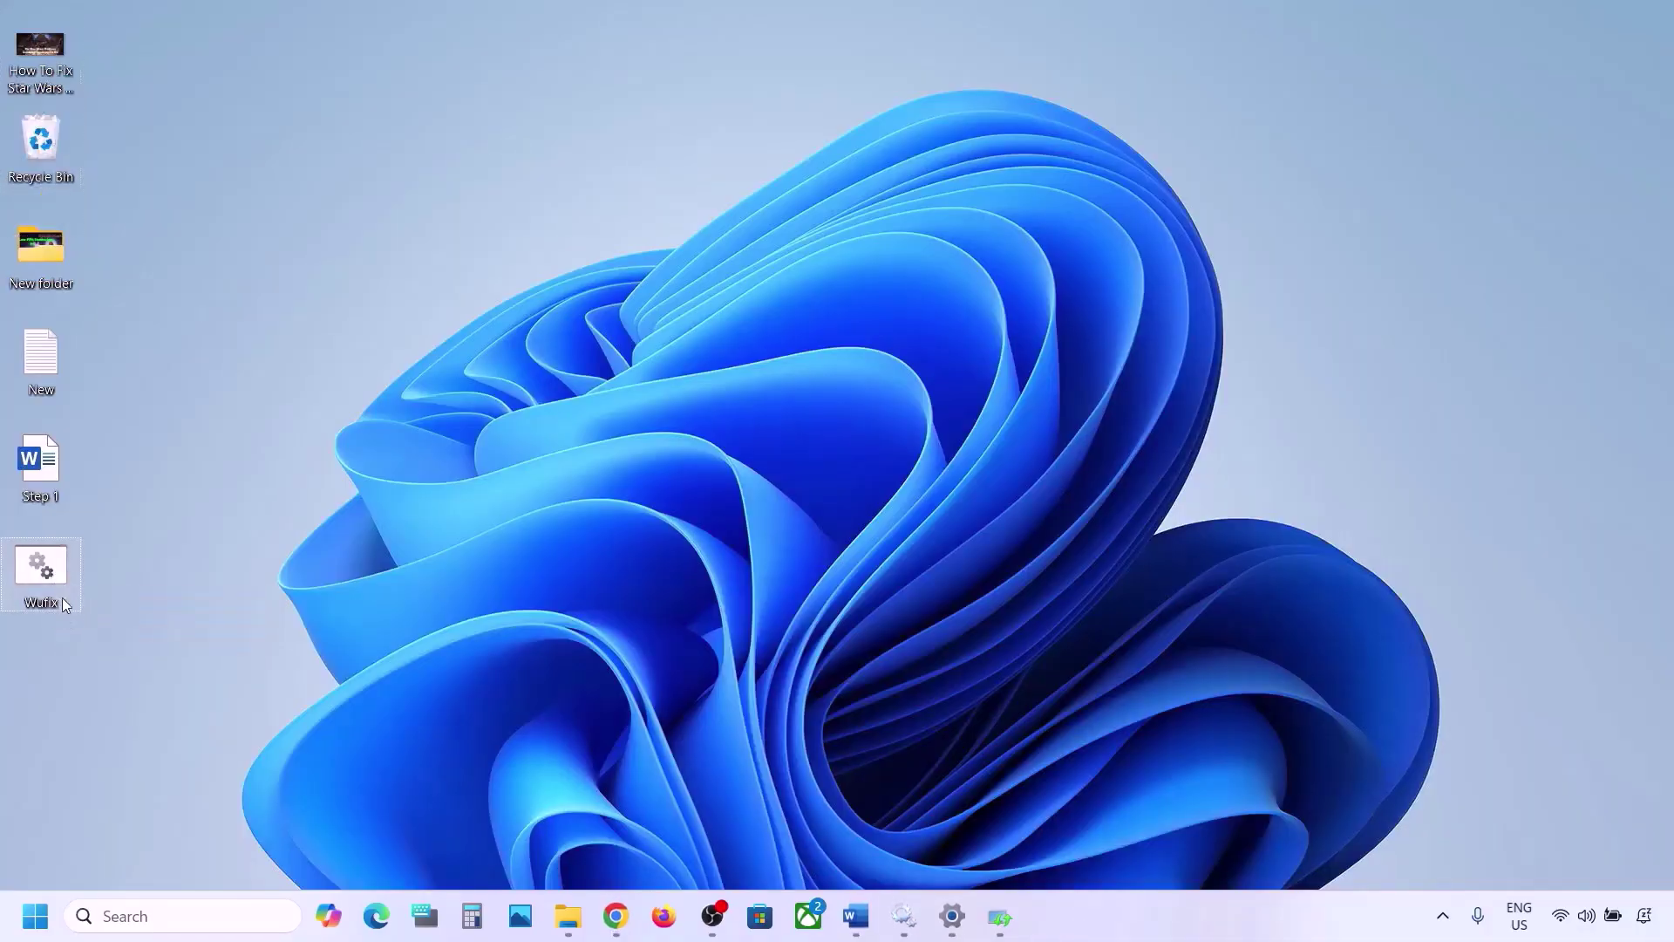
pyautogui.doubleClick(48, 569)
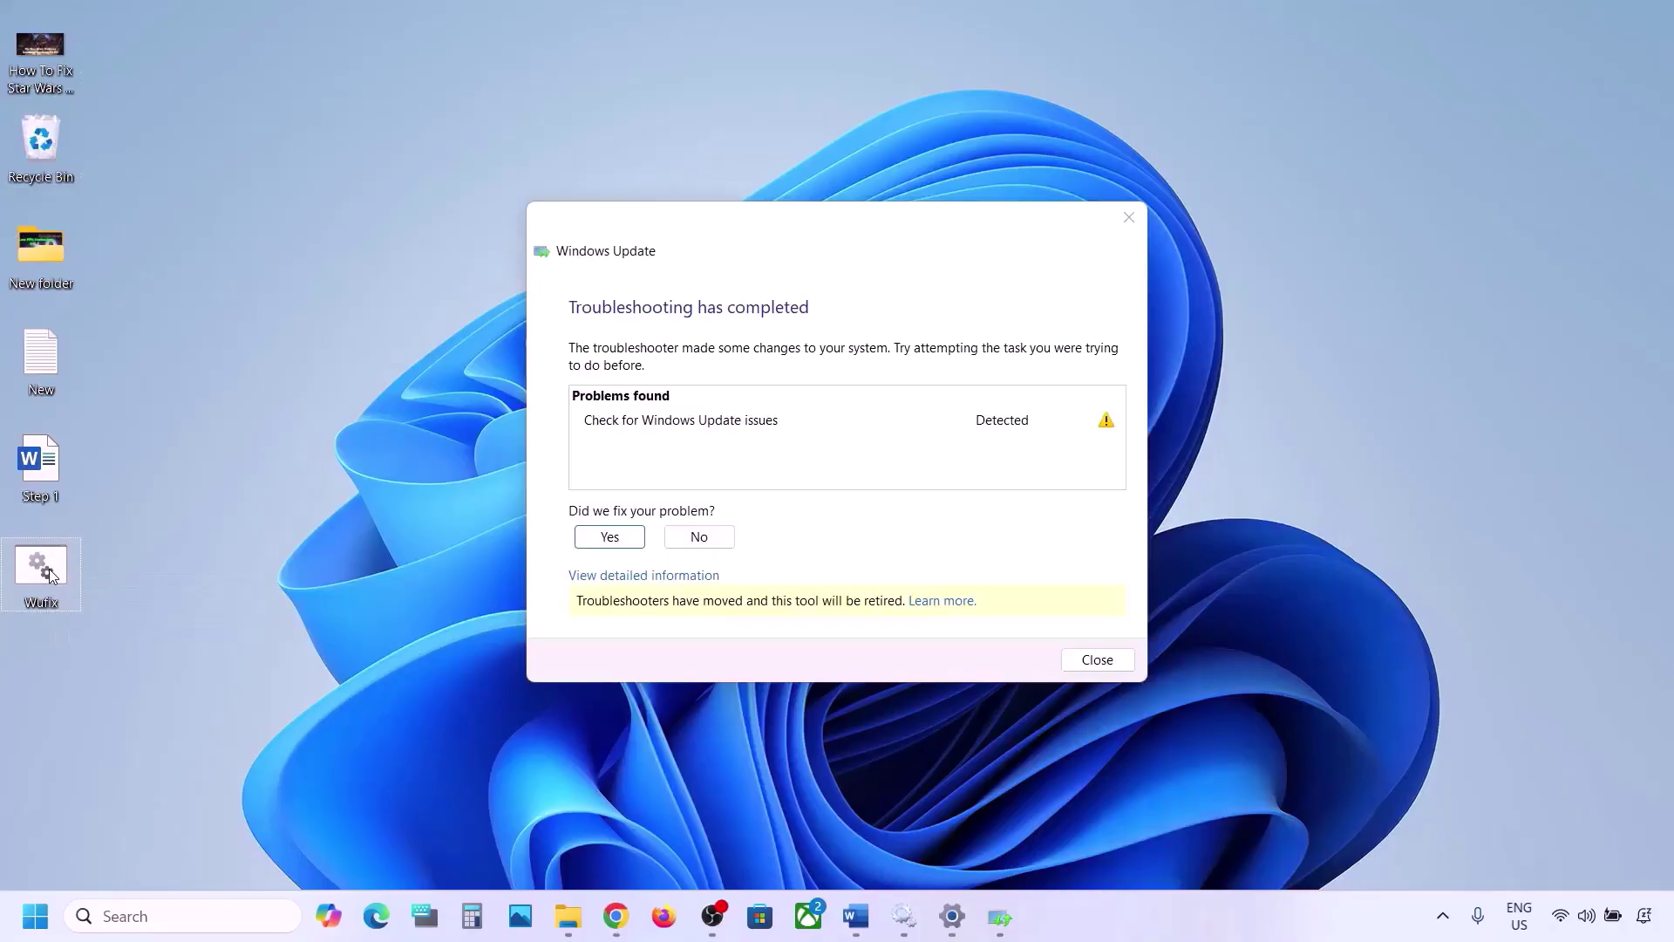
pyautogui.click(1128, 217)
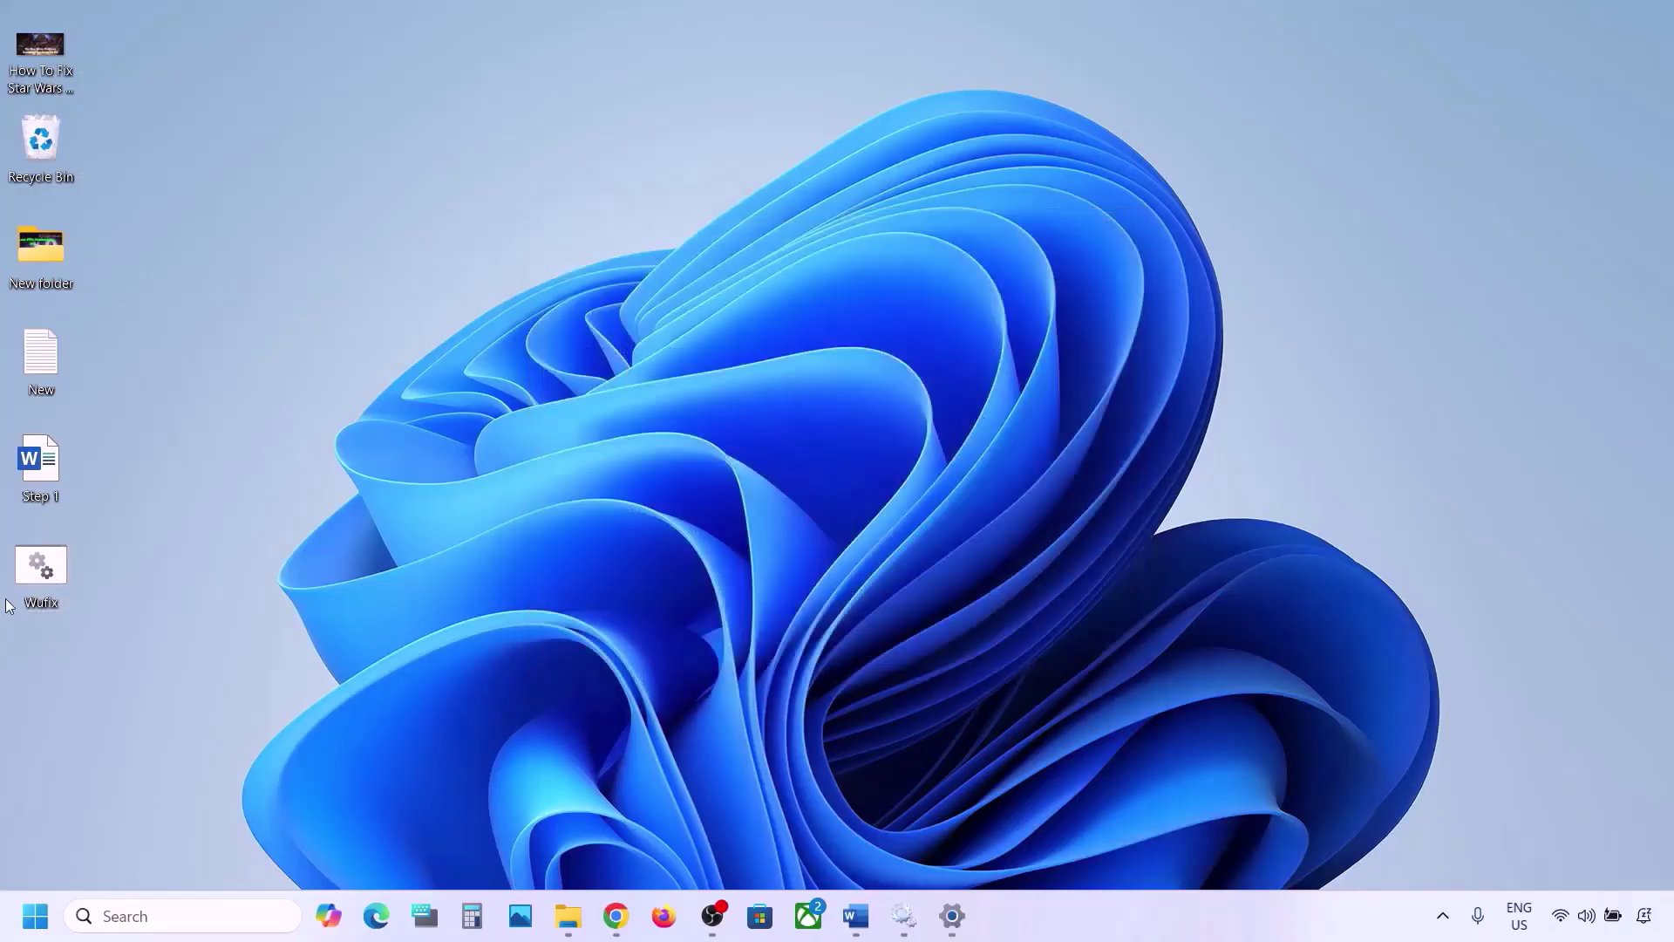
pyautogui.rightClick(49, 568)
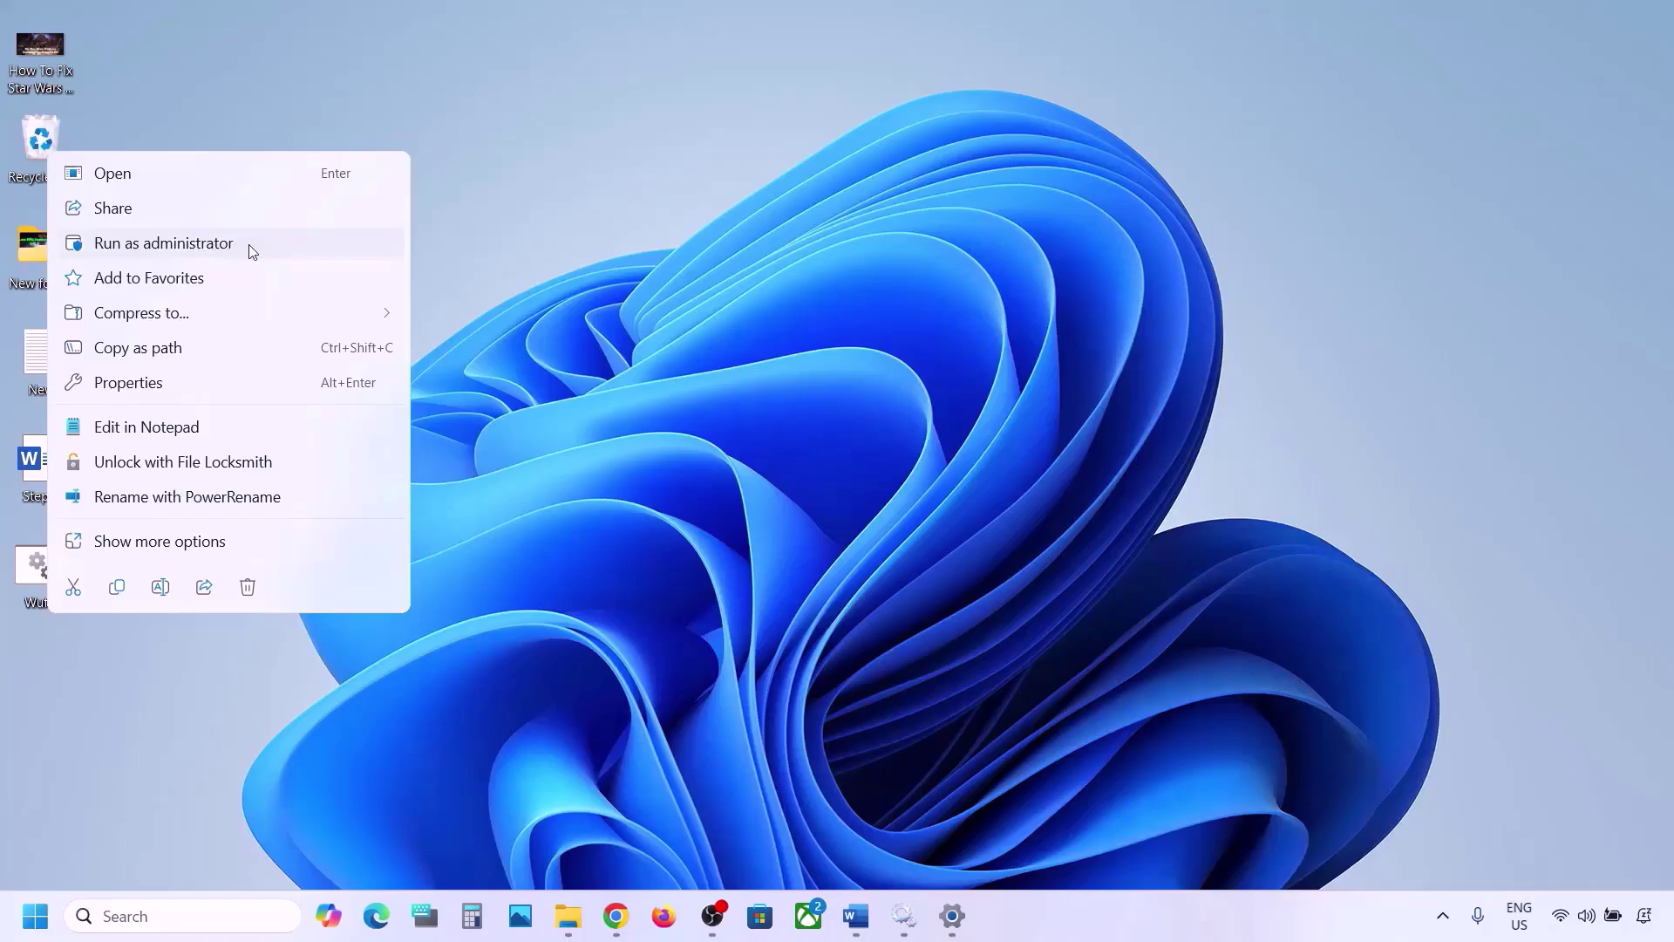
pyautogui.click(212, 252)
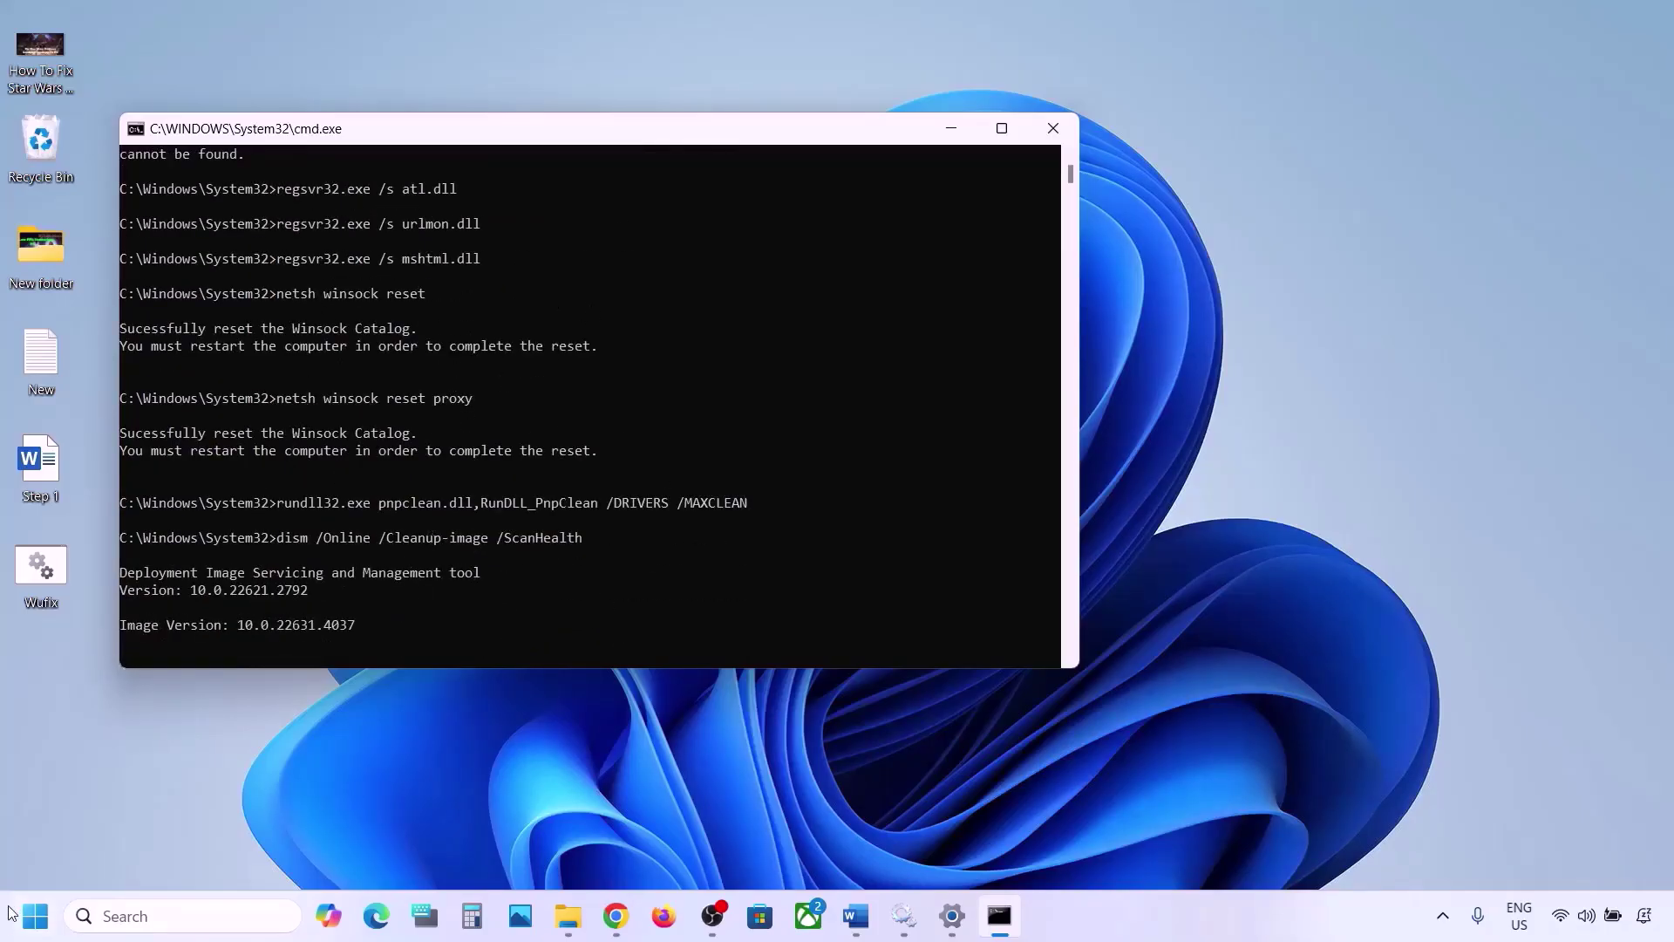
pyautogui.click(35, 915)
pyautogui.click(634, 841)
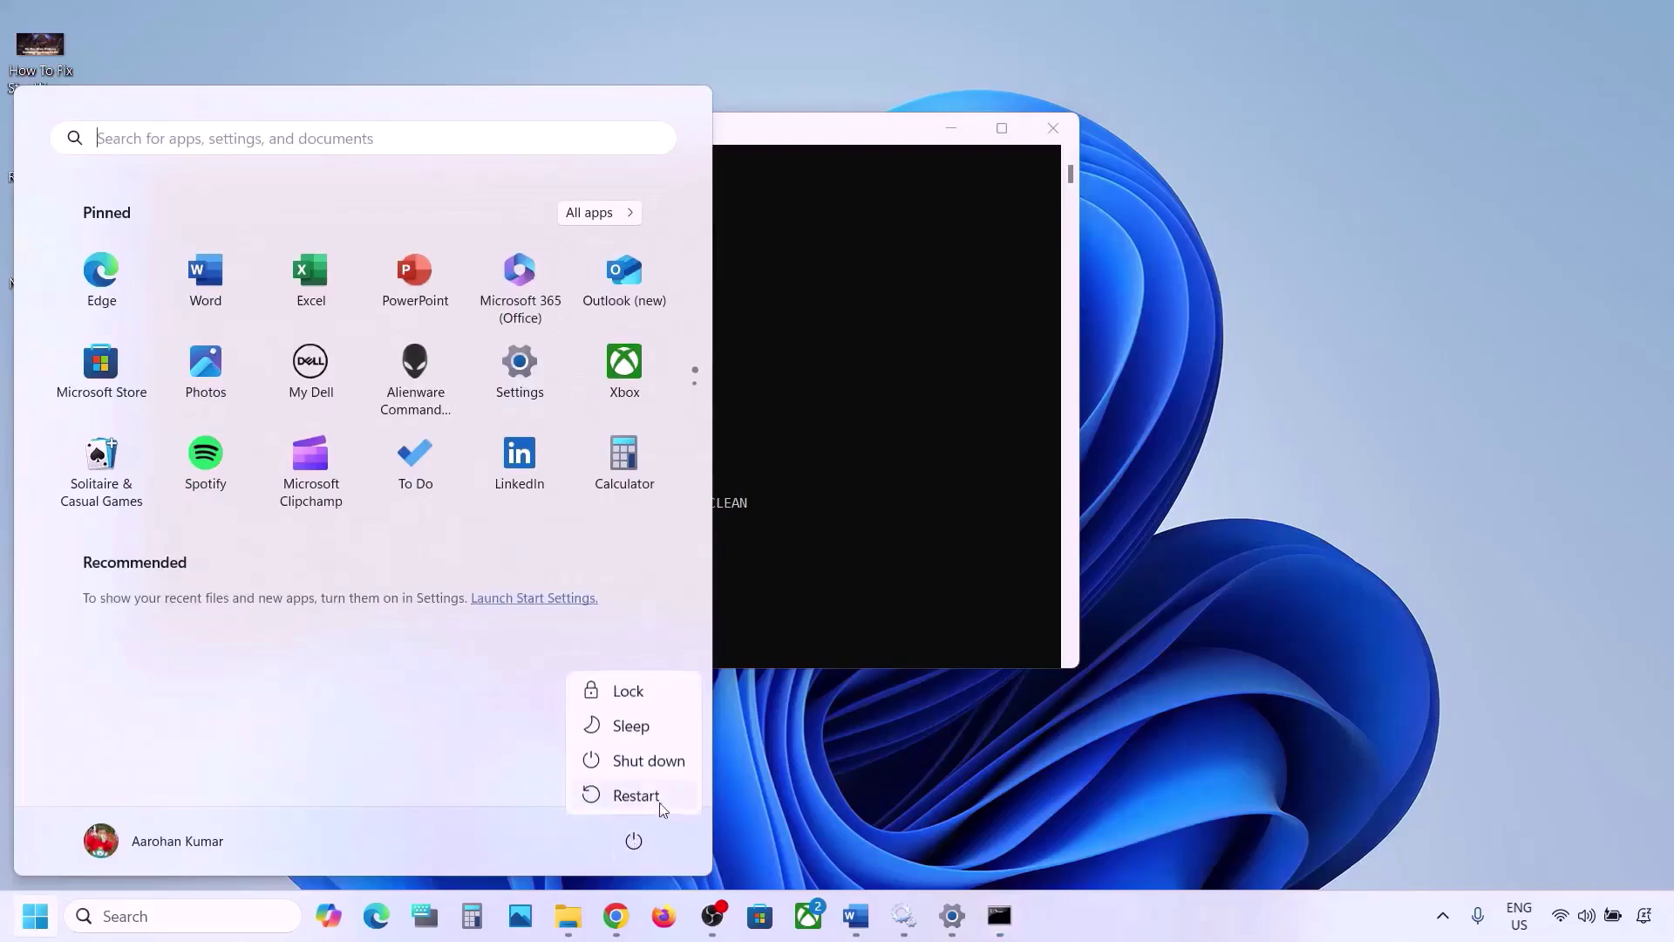
pyautogui.press('Escape')
pyautogui.press('Escape')
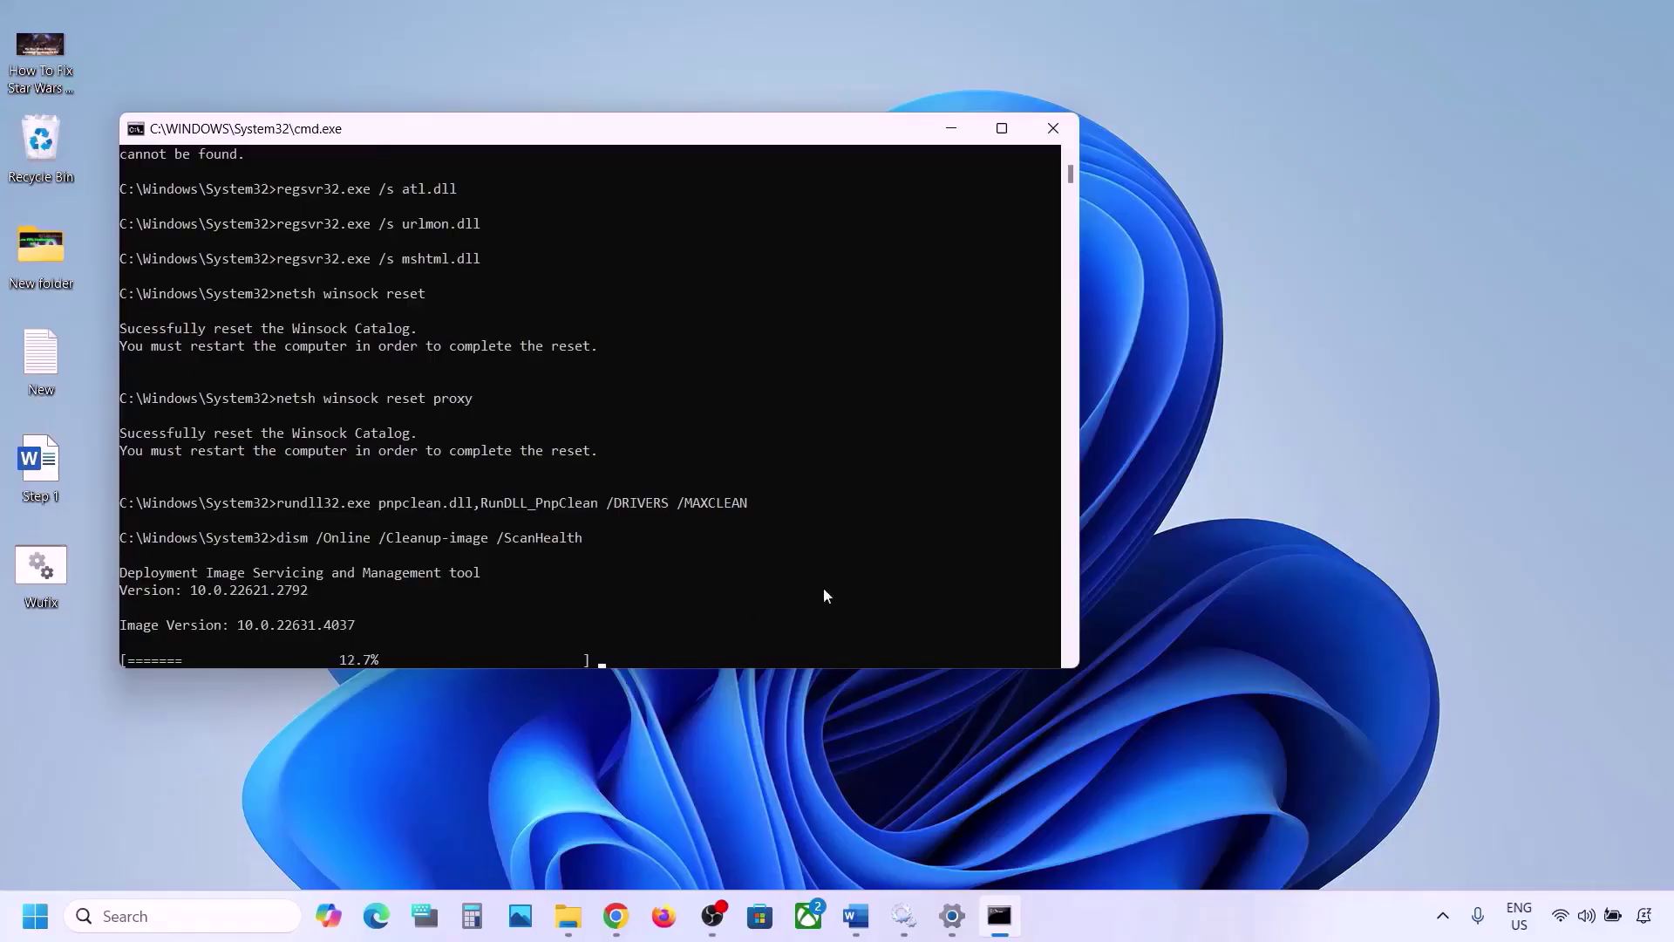
# Clear the desktop, switch to the Word notes and read Step 6 on using the Media Creation Tool with its download link.
pyautogui.click(1108, 935)
pyautogui.press('super+d')
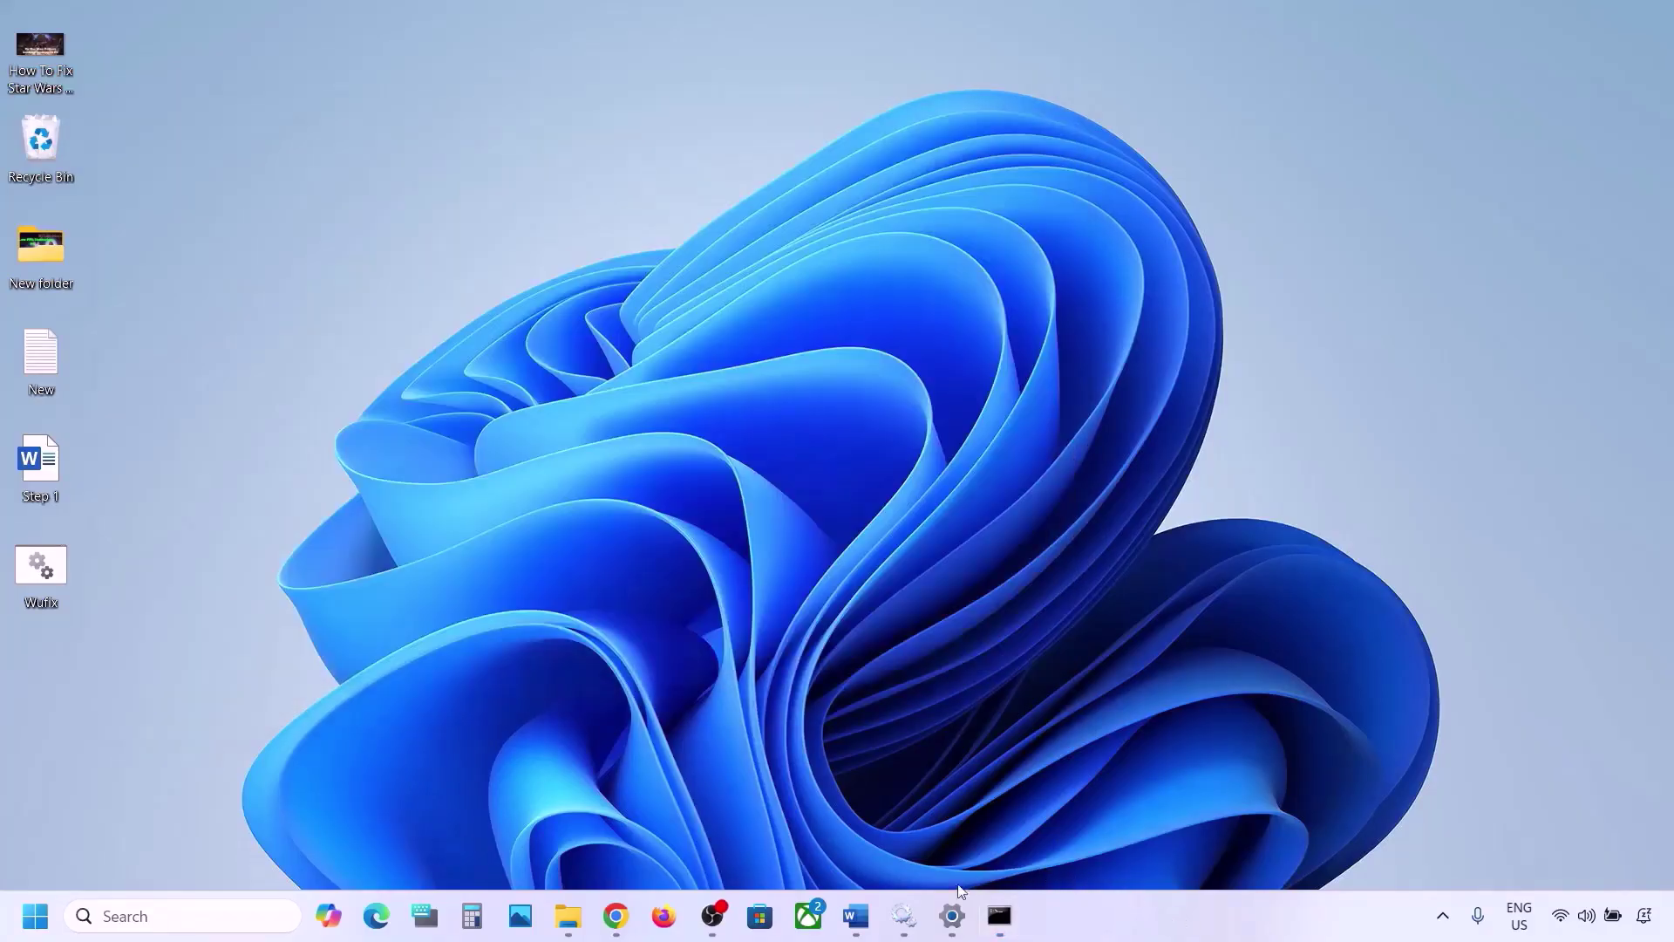
pyautogui.click(855, 916)
pyautogui.scroll(-2, 523, 662)
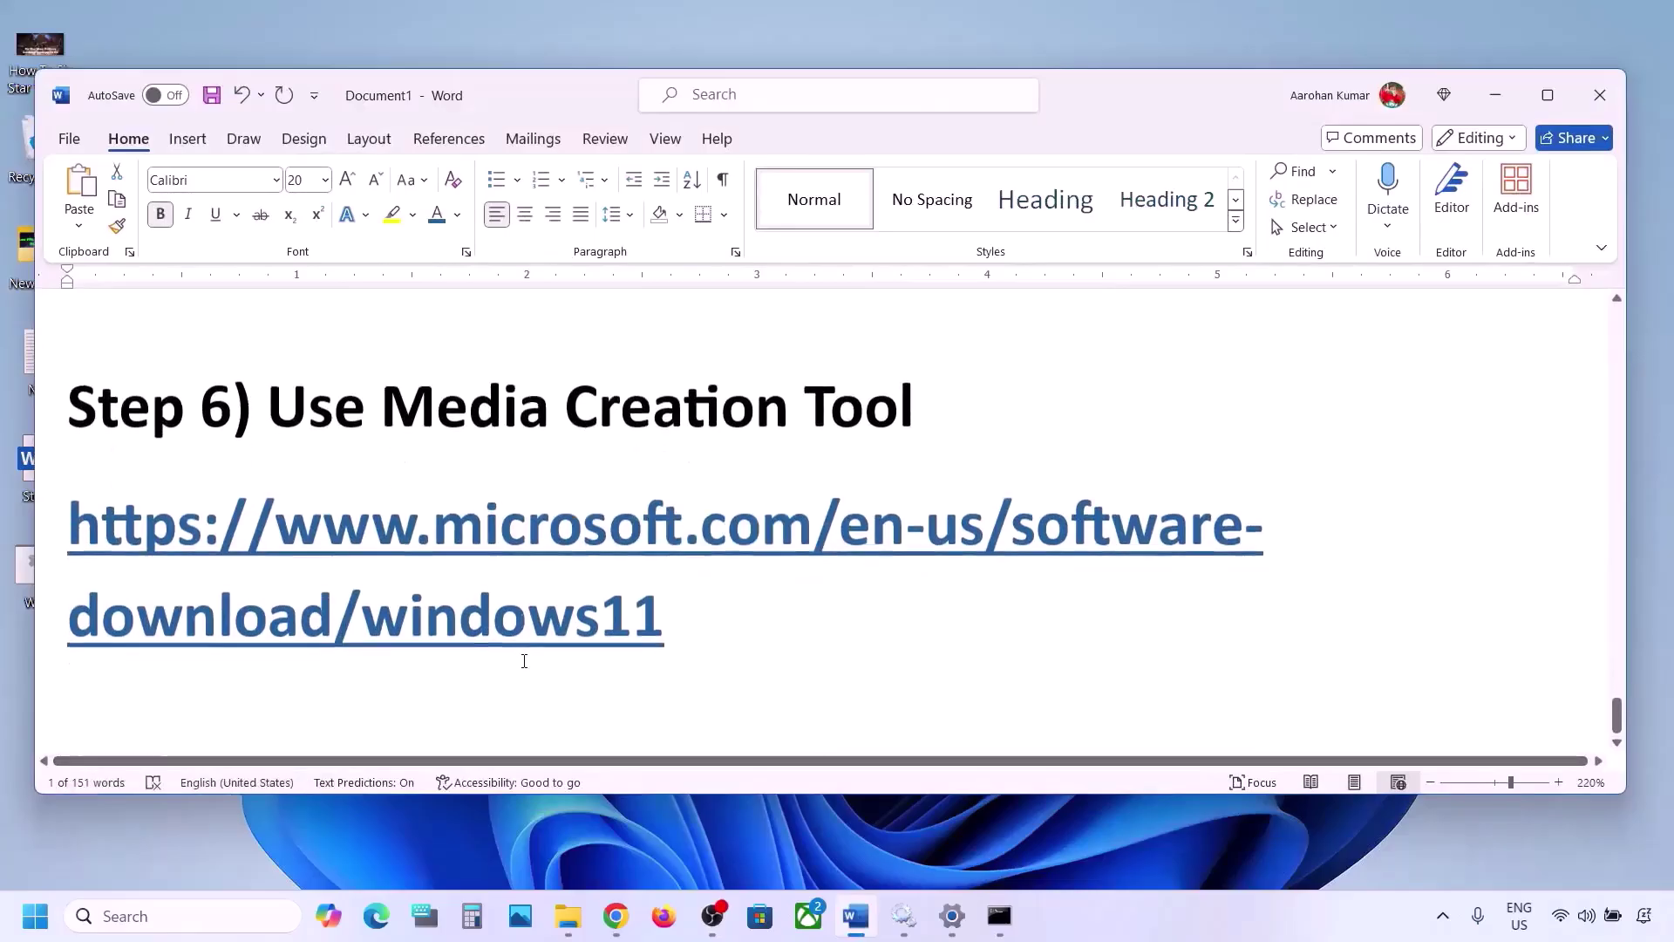
pyautogui.moveTo(274, 345); pyautogui.dragTo(924, 348)
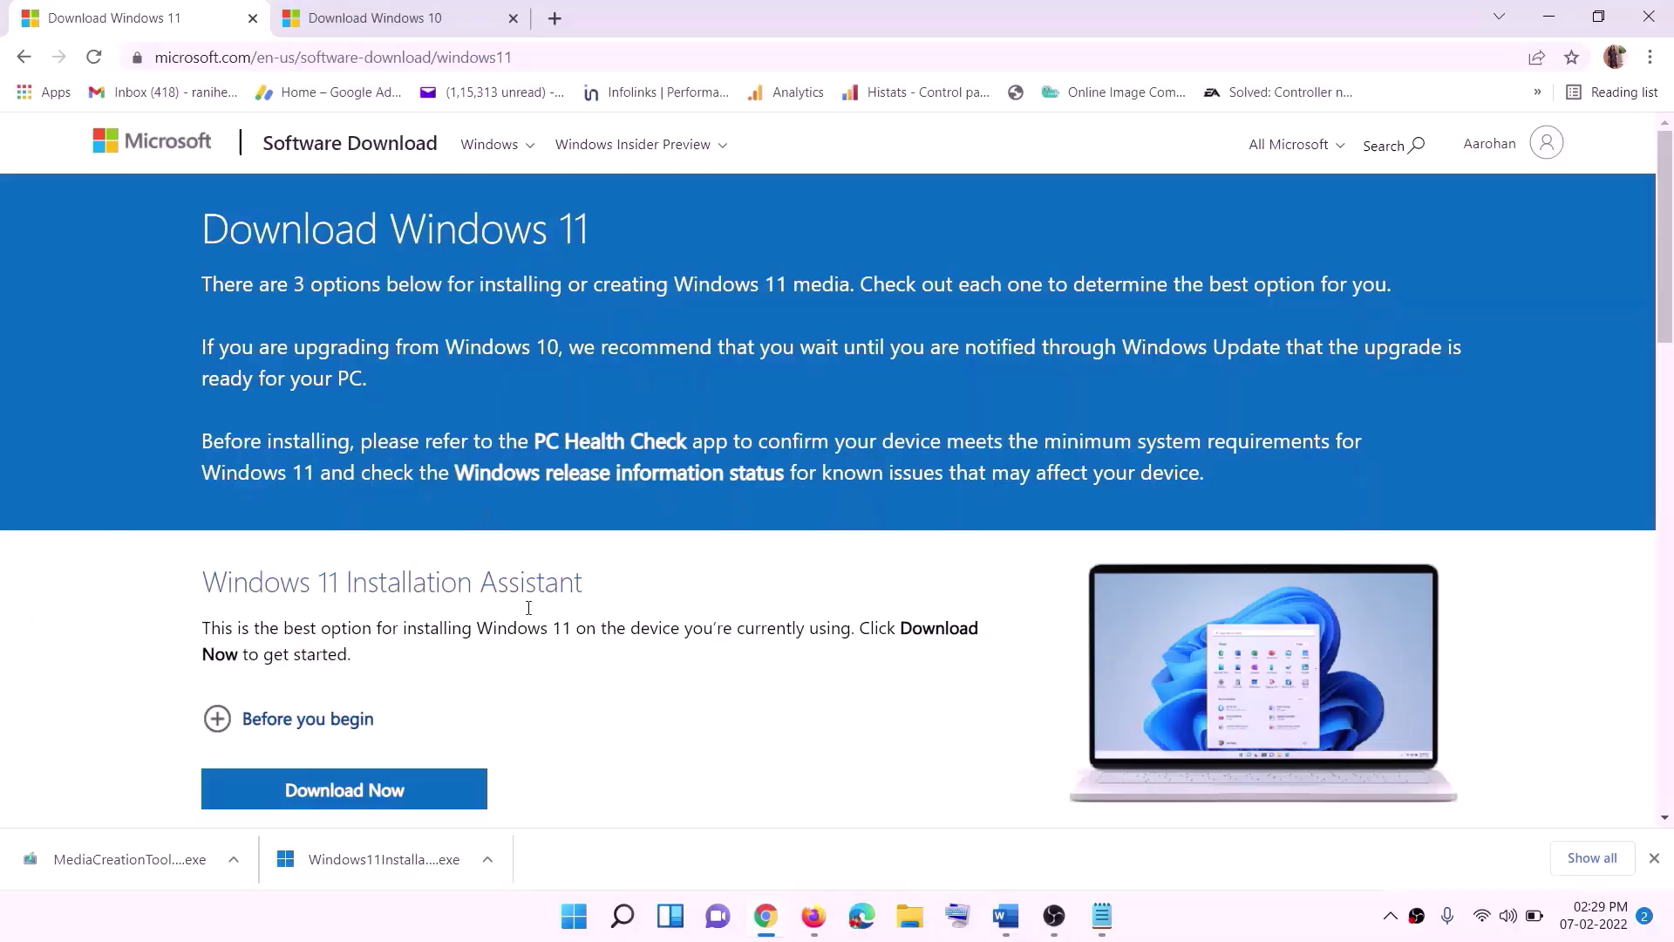
# Download the media creation tool from the Create Windows 11 Installation Media section of Microsoft's Download Windows 11 page.
pyautogui.scroll(-1, 521, 608)
pyautogui.scroll(-4, 522, 608)
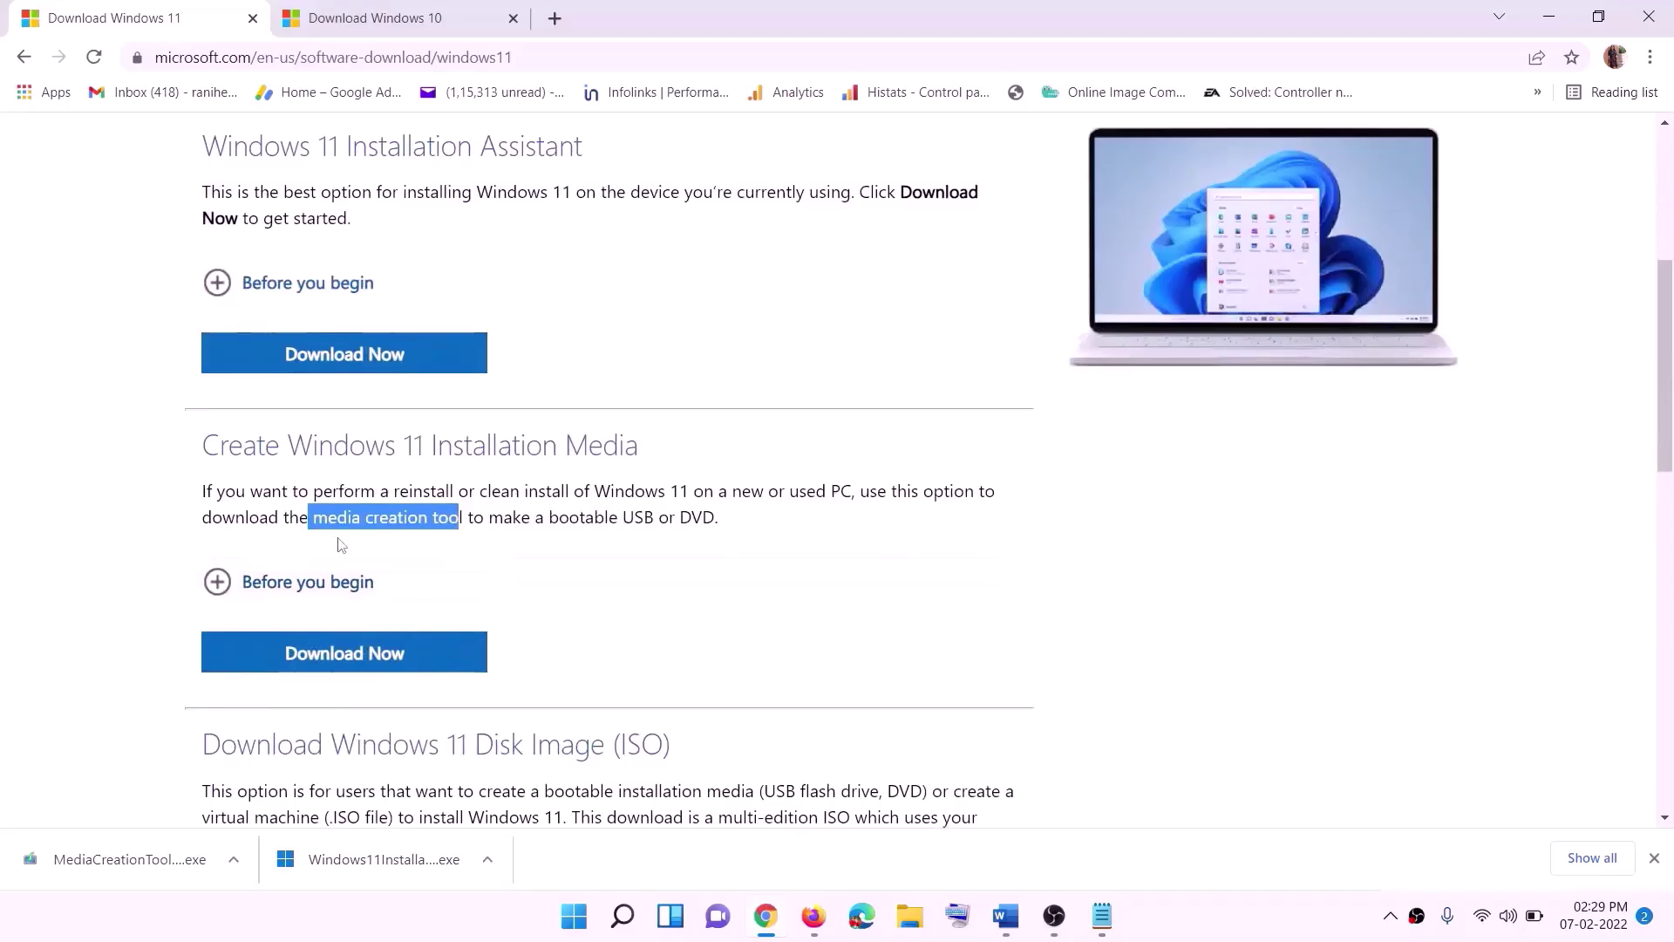
pyautogui.moveTo(314, 517); pyautogui.dragTo(485, 517)
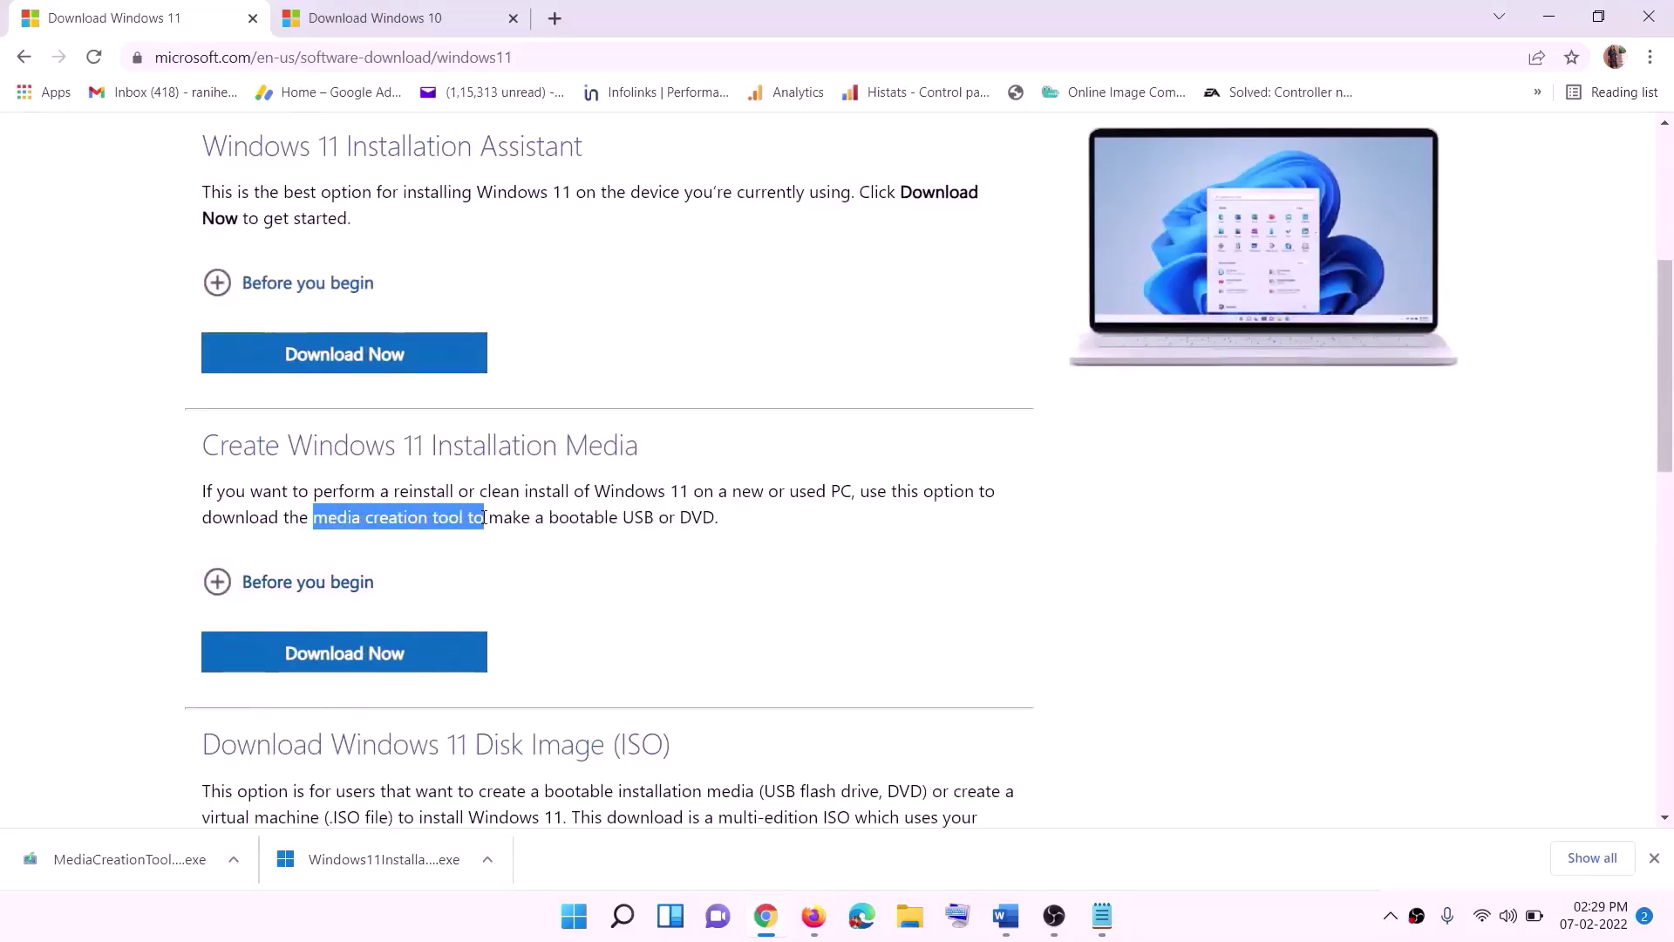
pyautogui.click(332, 663)
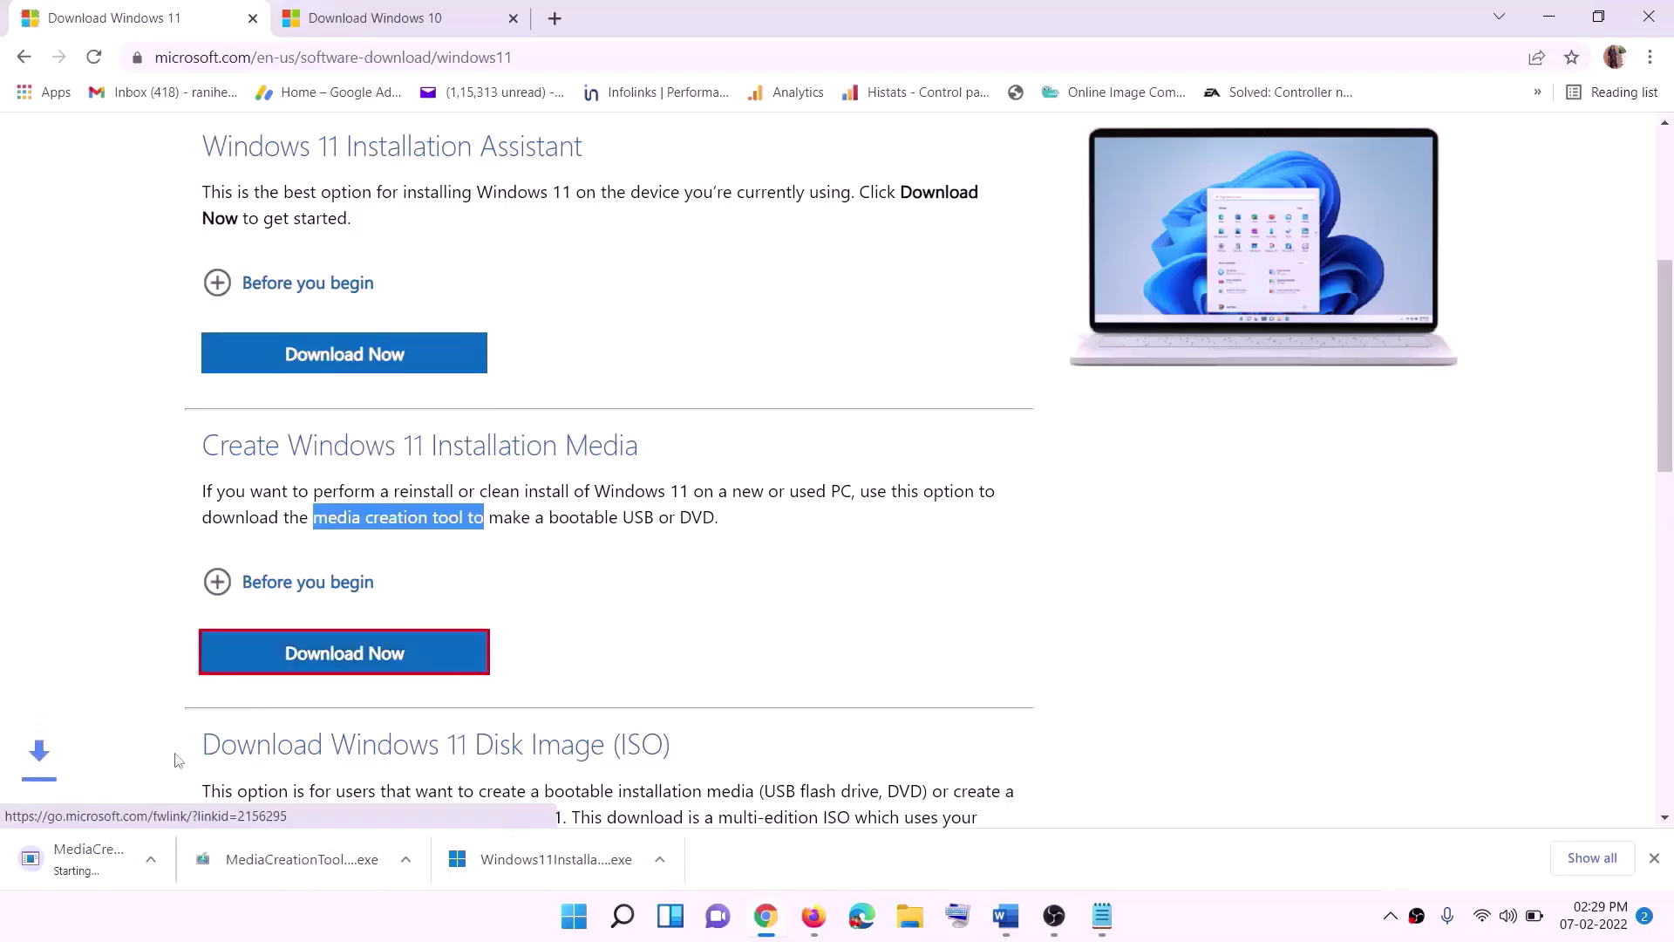
# Launch the downloaded MediaCreationTool, accept the license terms, and continue with the recommended language and edition options for this PC.
pyautogui.click(131, 860)
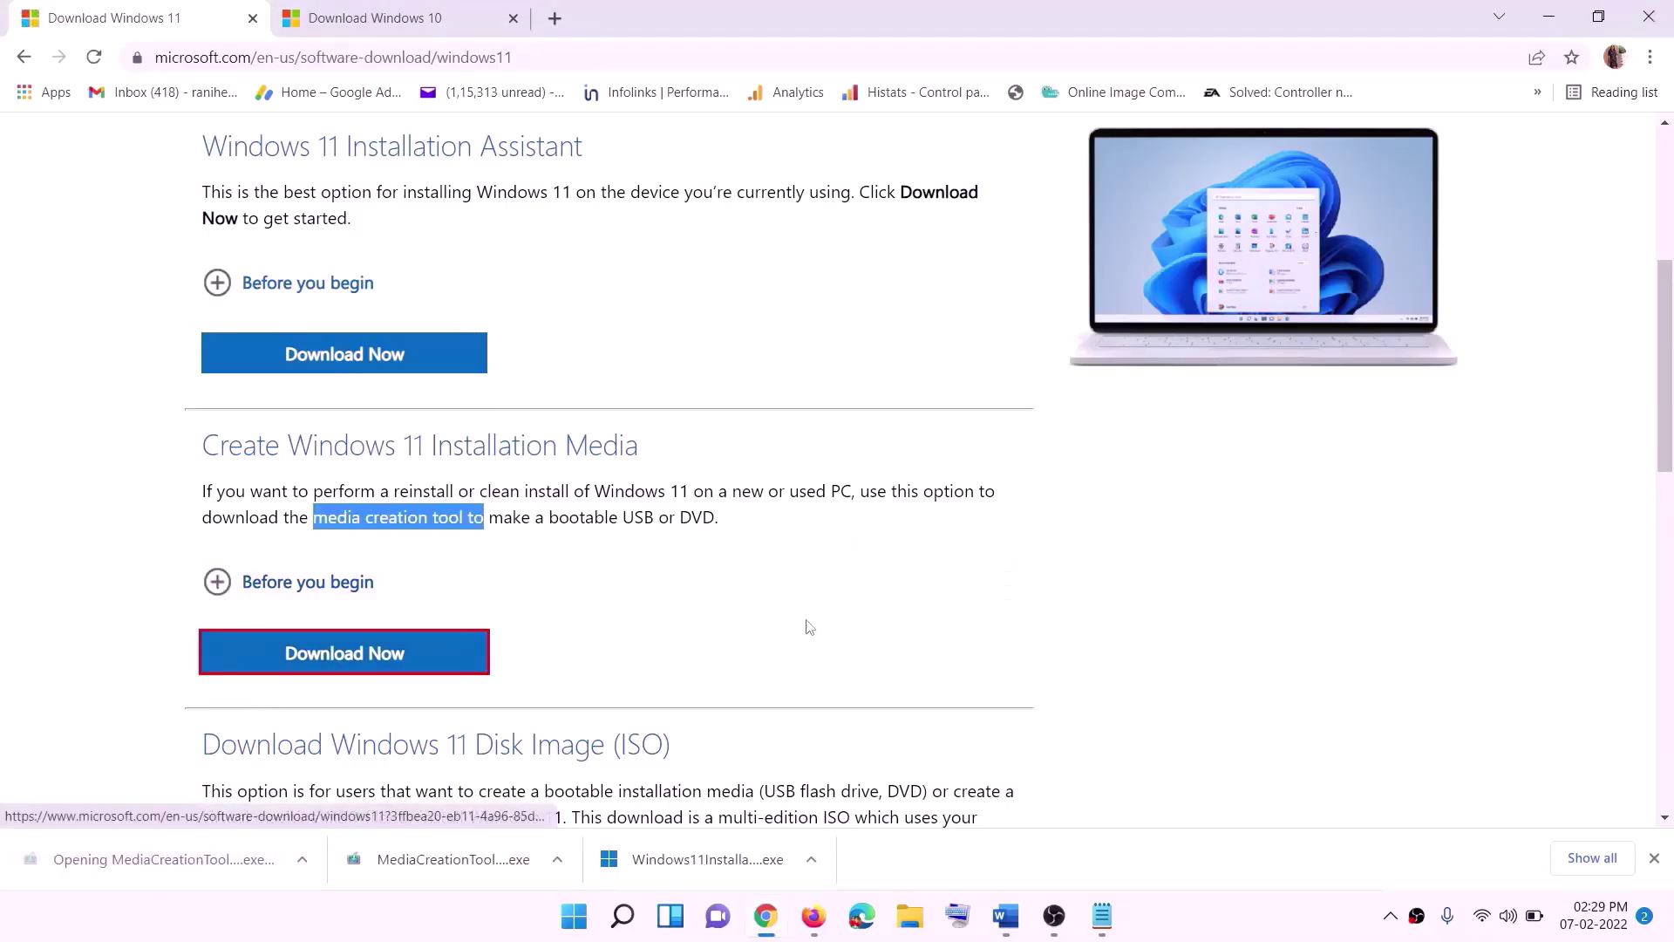
pyautogui.click(741, 644)
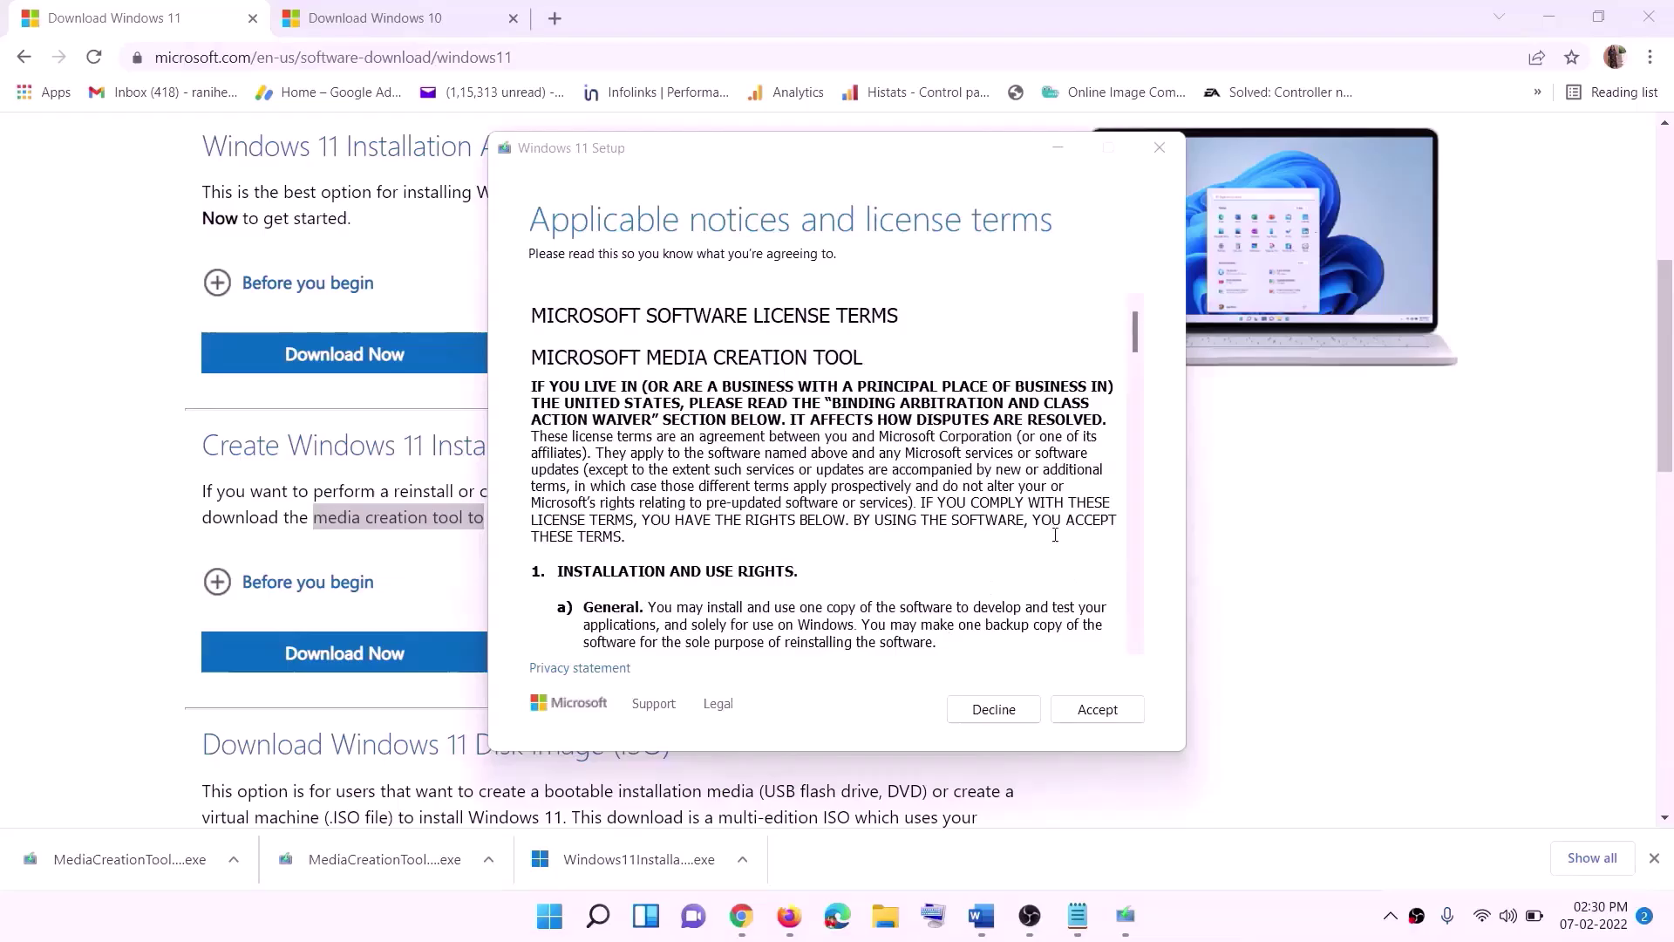
pyautogui.click(1097, 709)
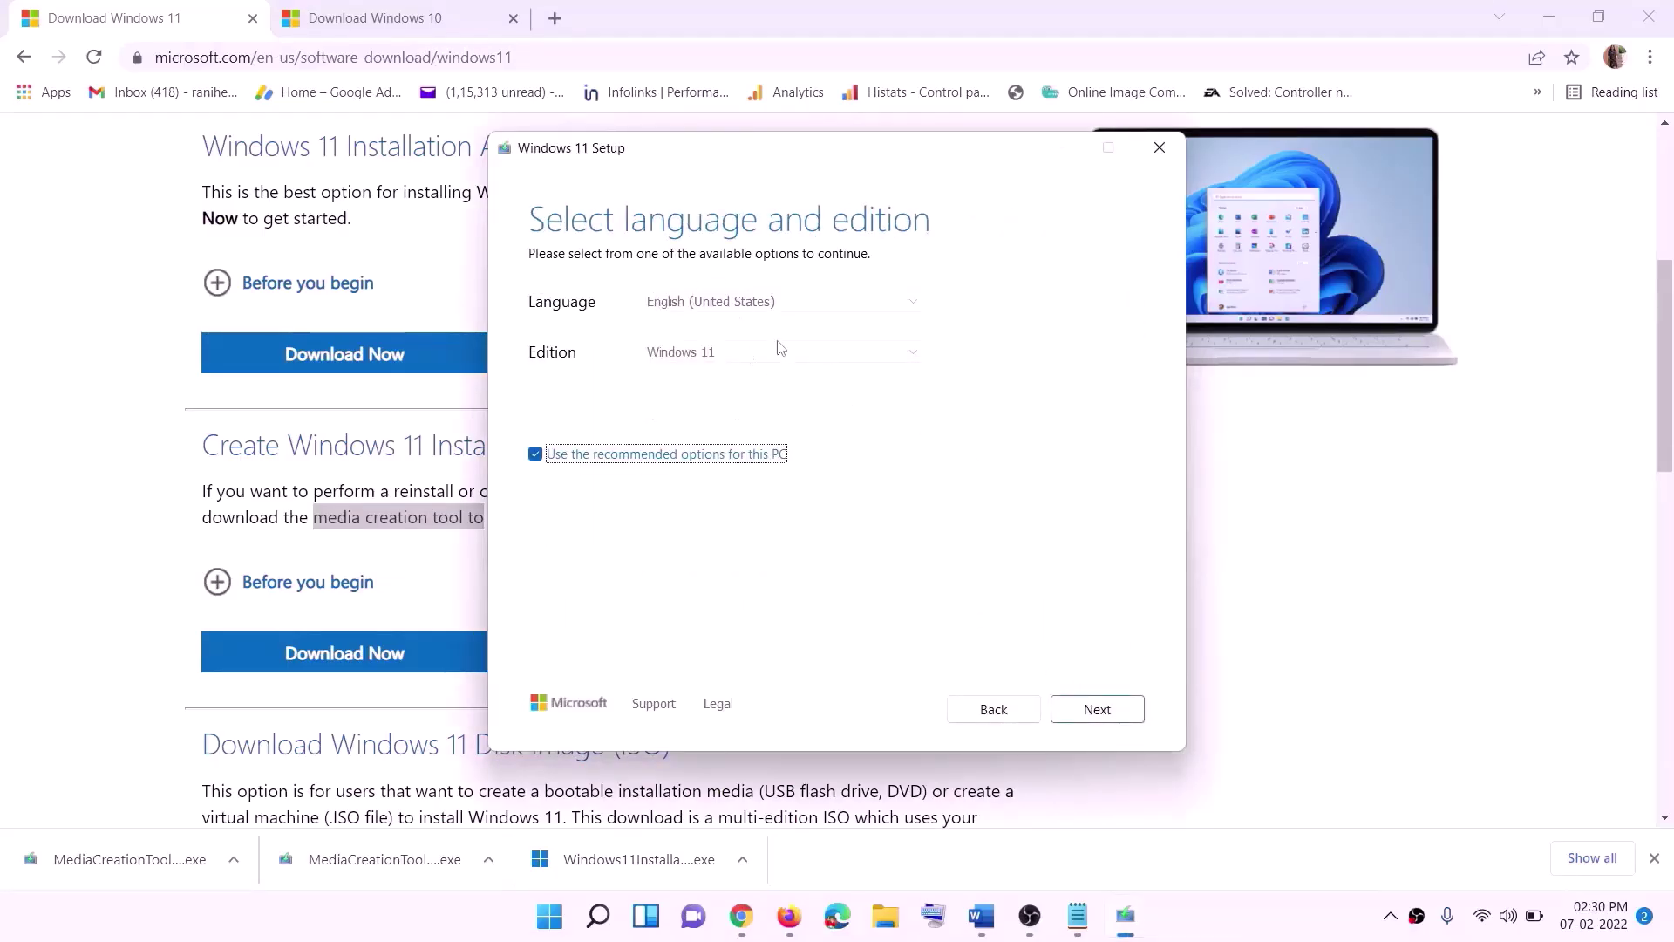
pyautogui.click(1085, 708)
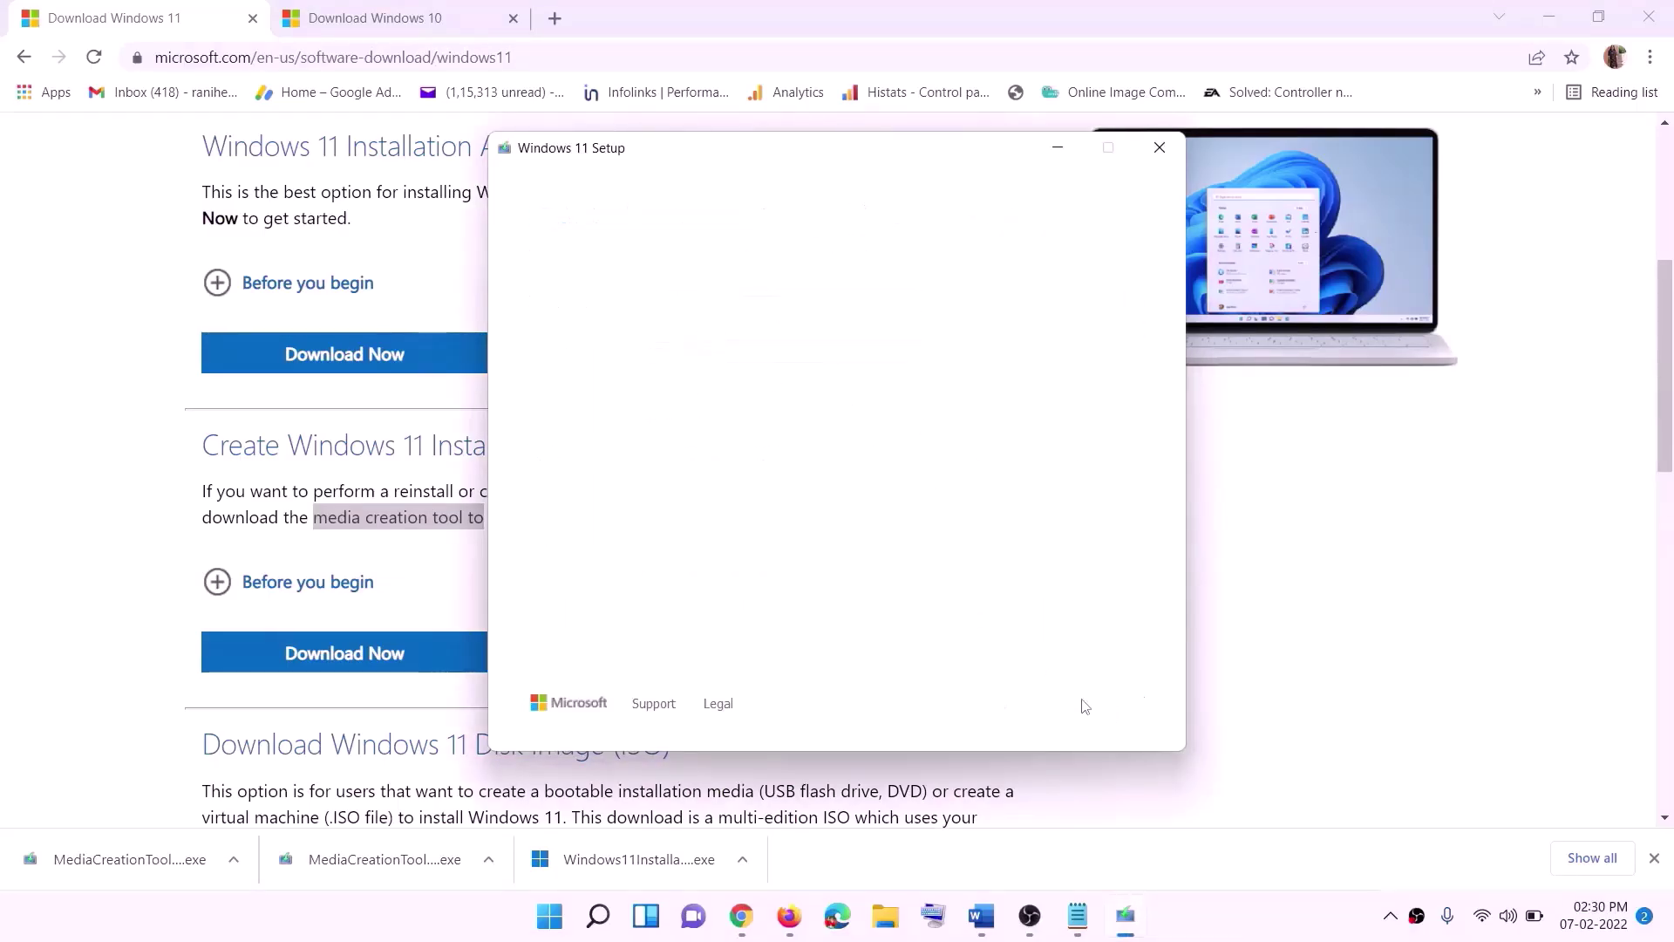